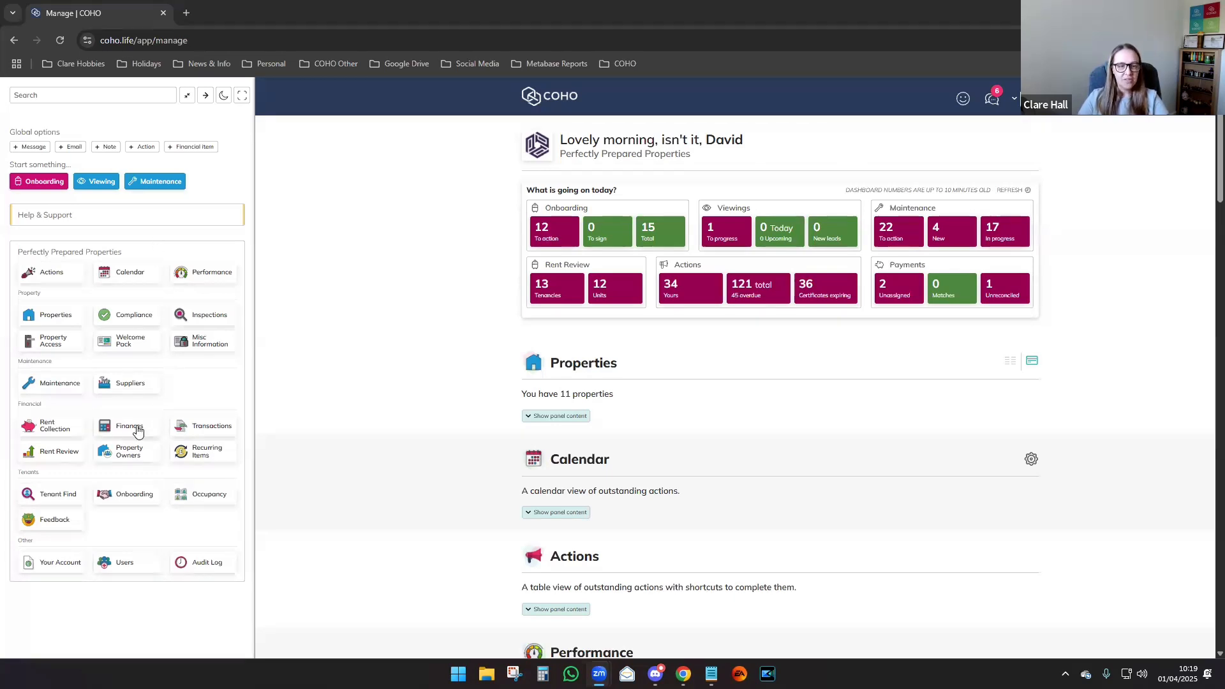
# Show the Tenant Find viewings summary: 2 Pre-Qualification, 1 Arranging, 0 Scheduled, 3 Post-viewing.
pyautogui.click(56, 497)
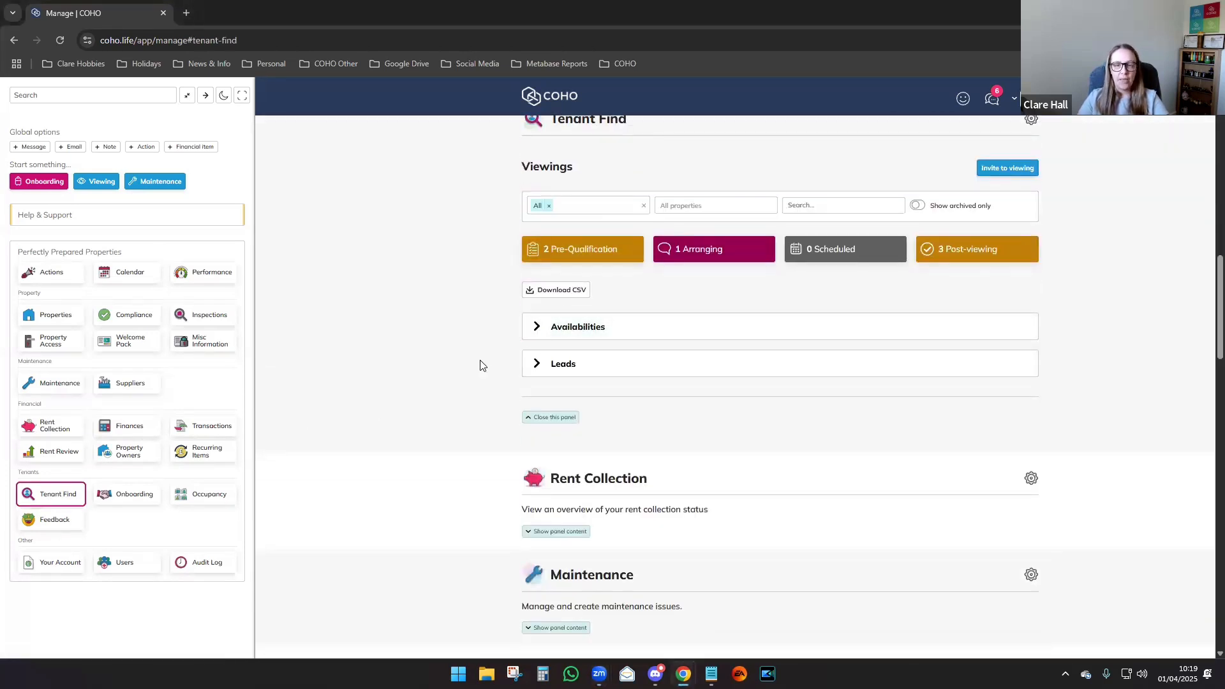
pyautogui.scroll(1, 481, 383)
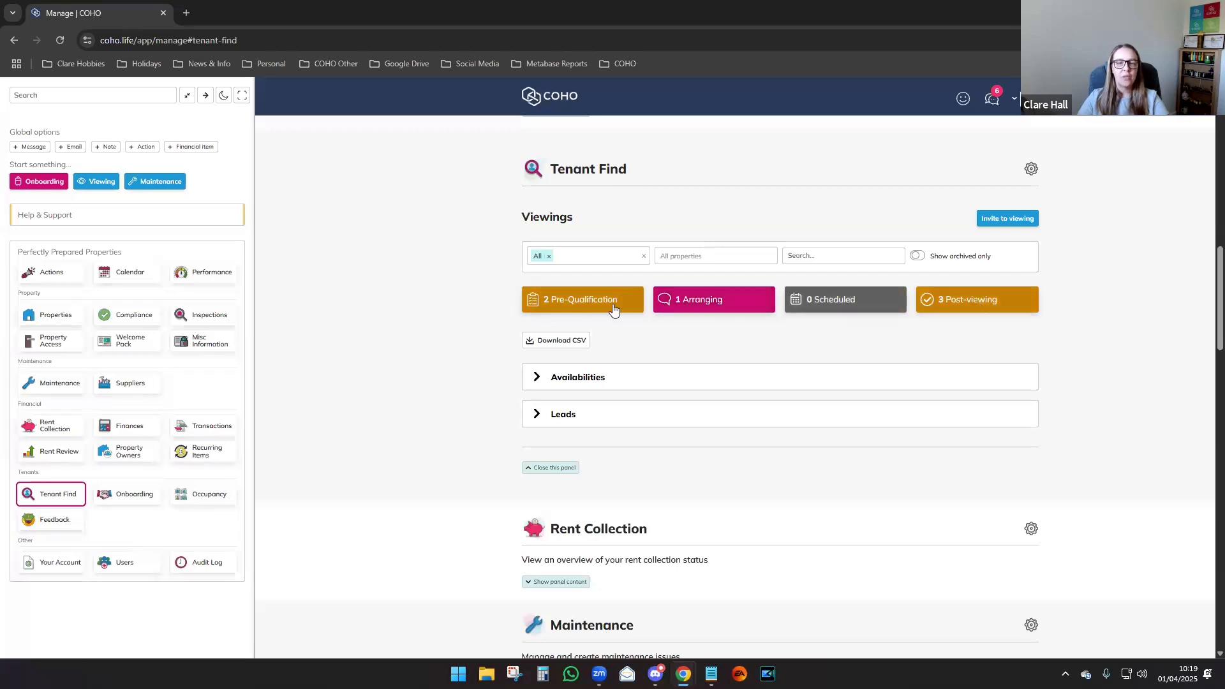
pyautogui.click(574, 301)
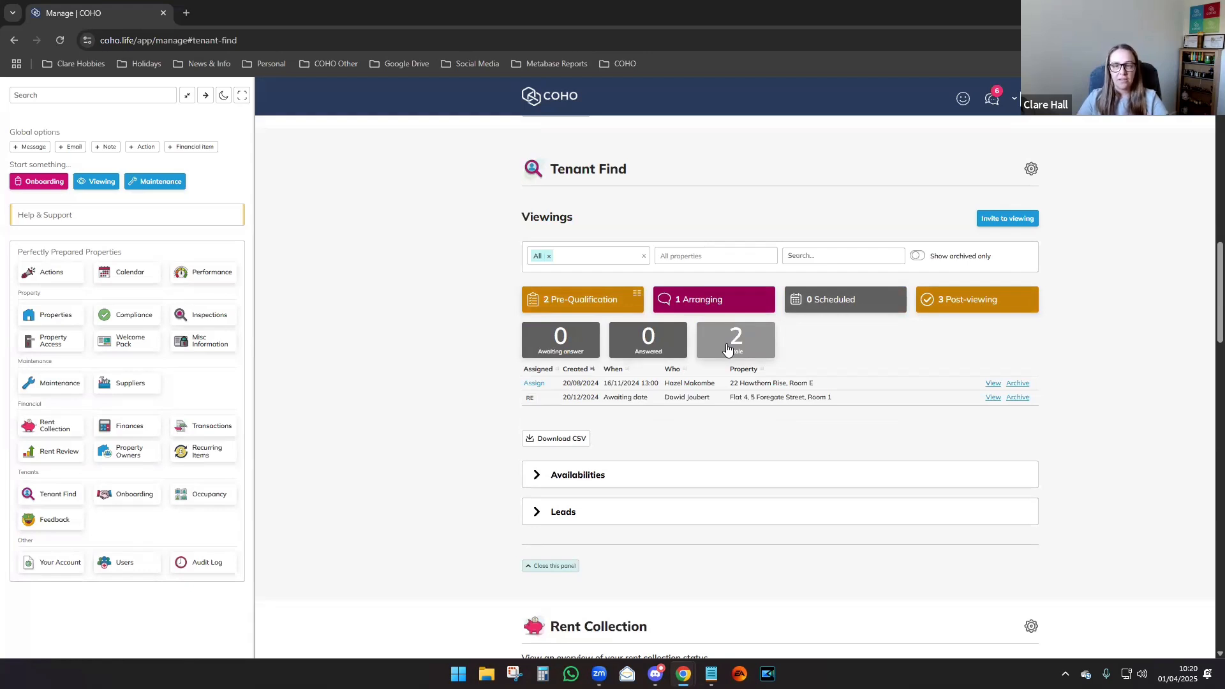
pyautogui.click(719, 302)
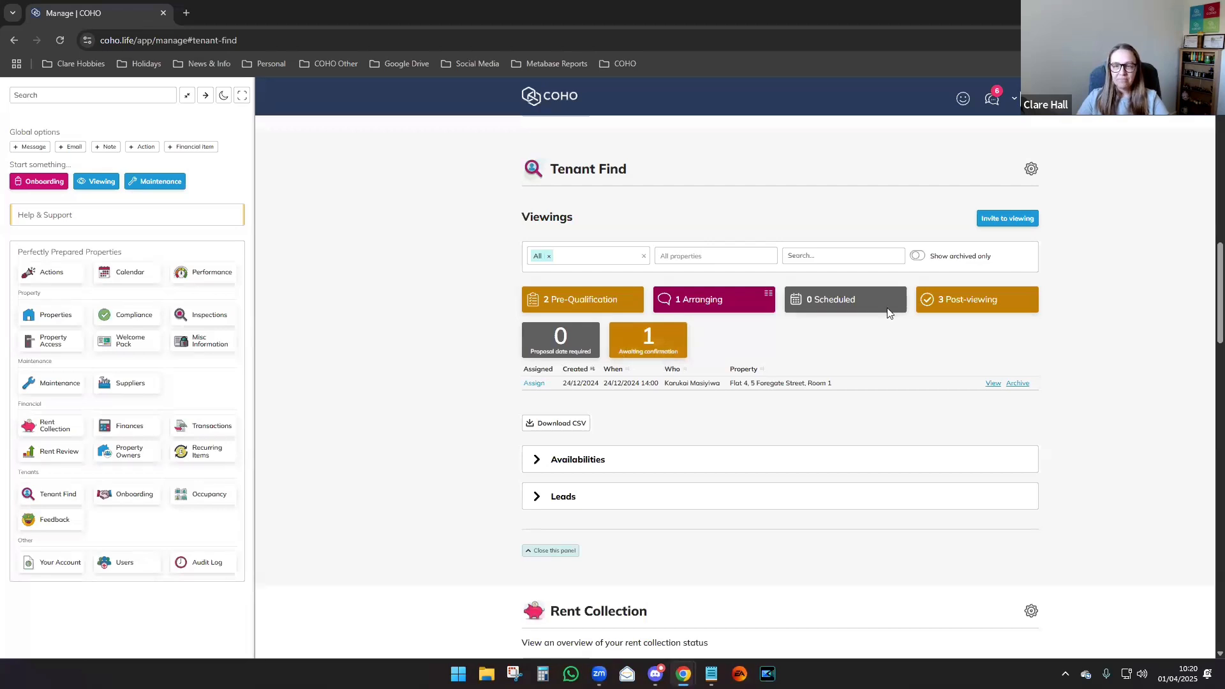
pyautogui.click(854, 300)
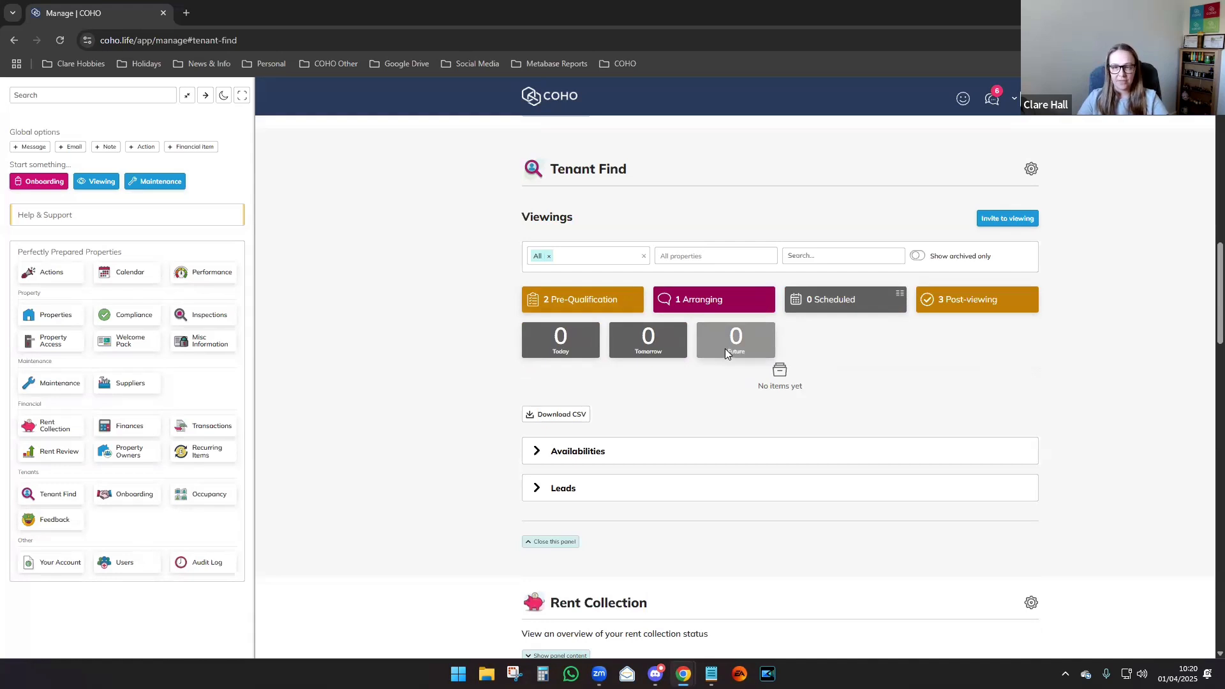
pyautogui.click(968, 300)
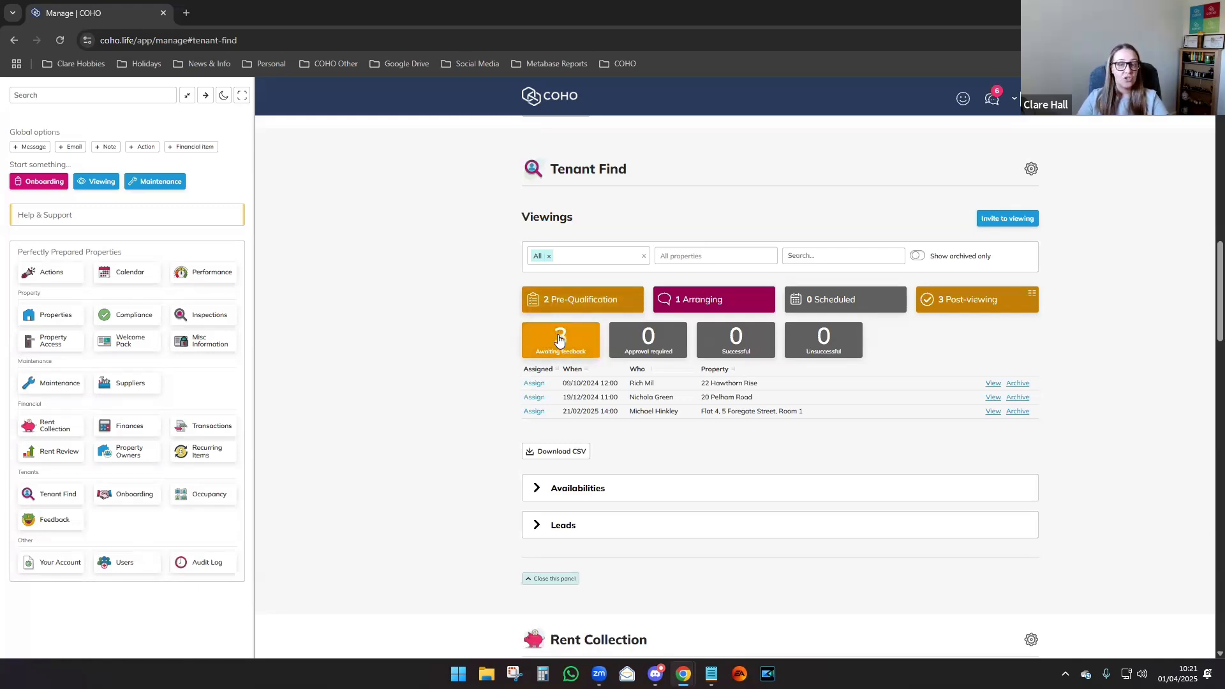
pyautogui.click(694, 305)
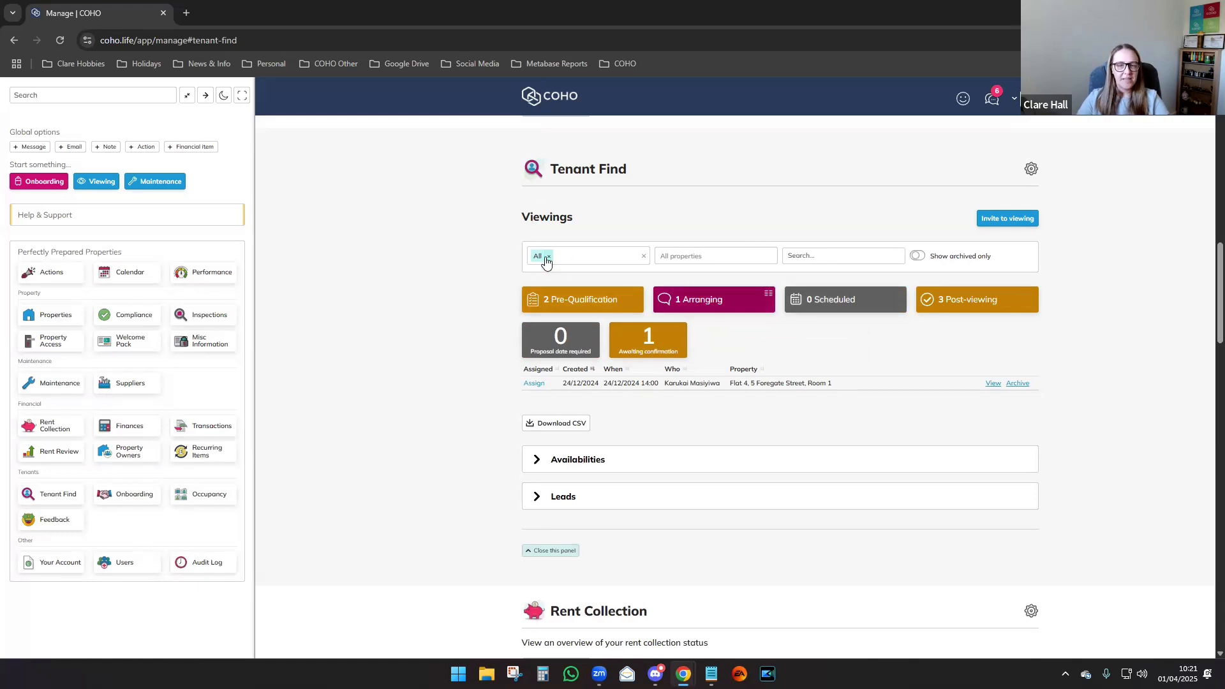
pyautogui.click(585, 261)
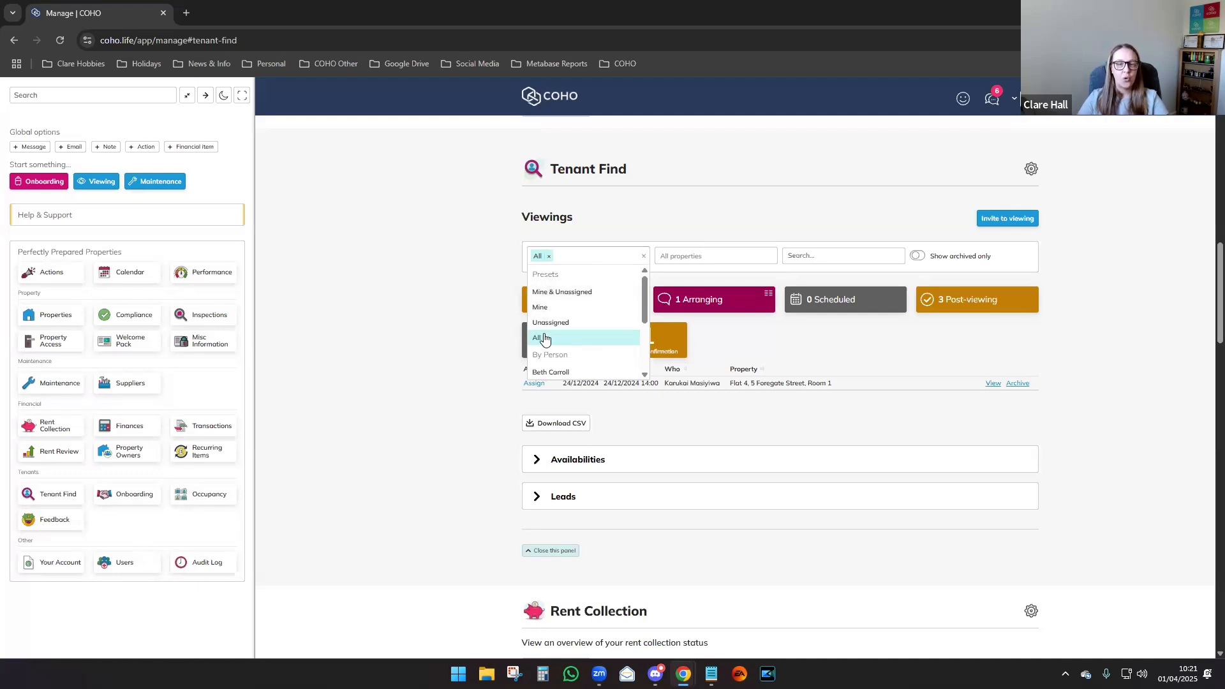
pyautogui.scroll(-3, 543, 338)
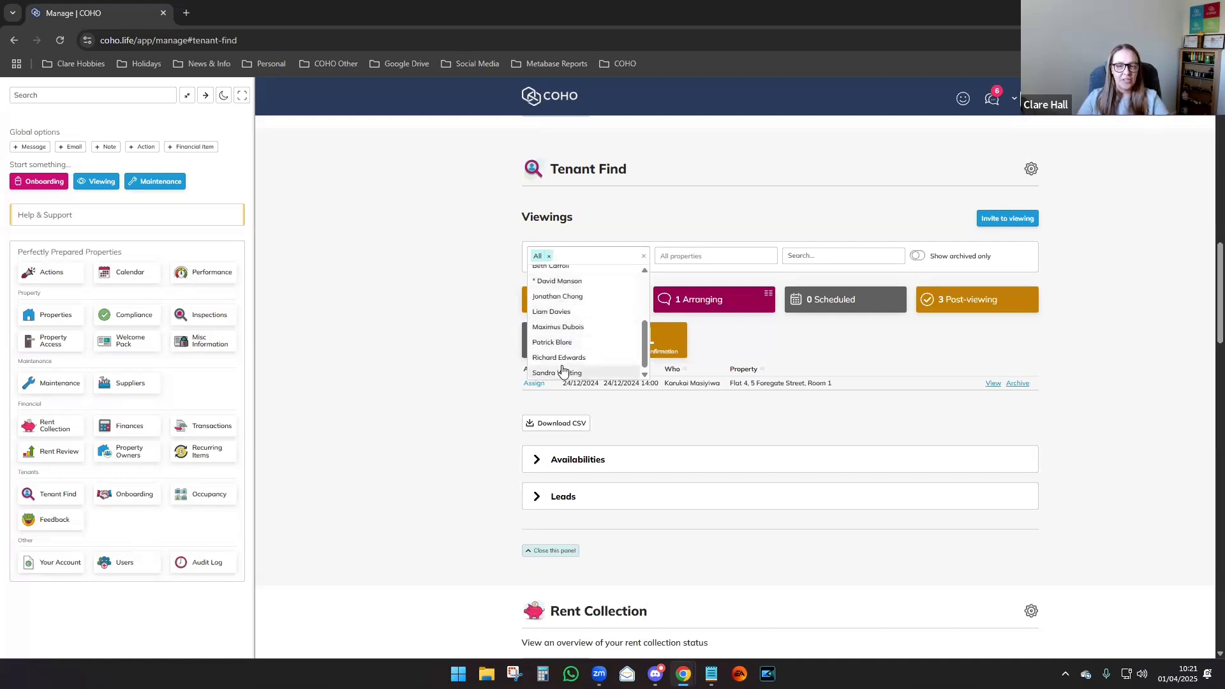
pyautogui.scroll(5, 561, 368)
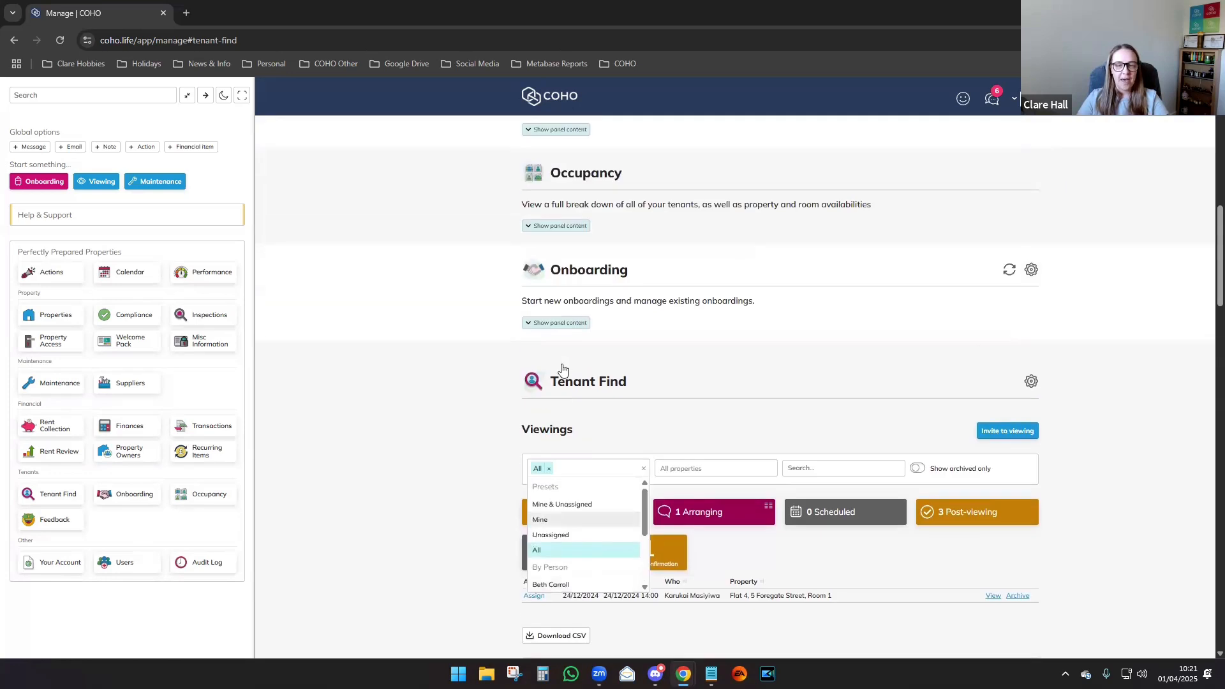
pyautogui.scroll(-2, 562, 365)
pyautogui.click(443, 312)
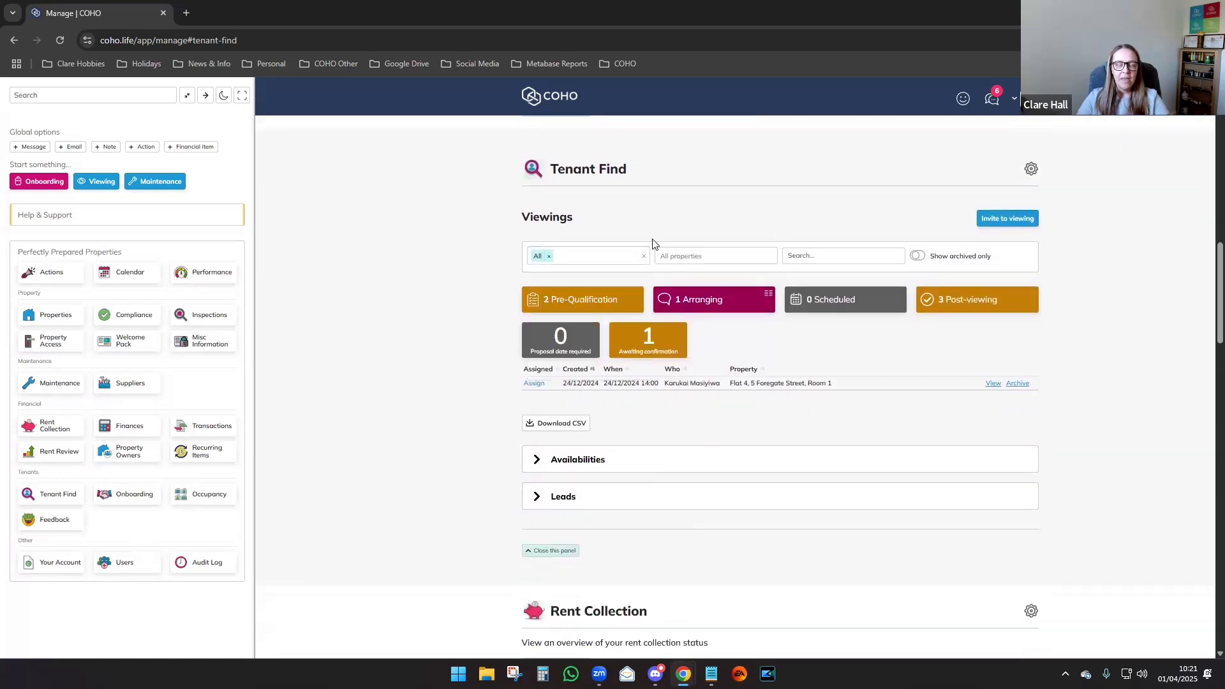
pyautogui.click(665, 258)
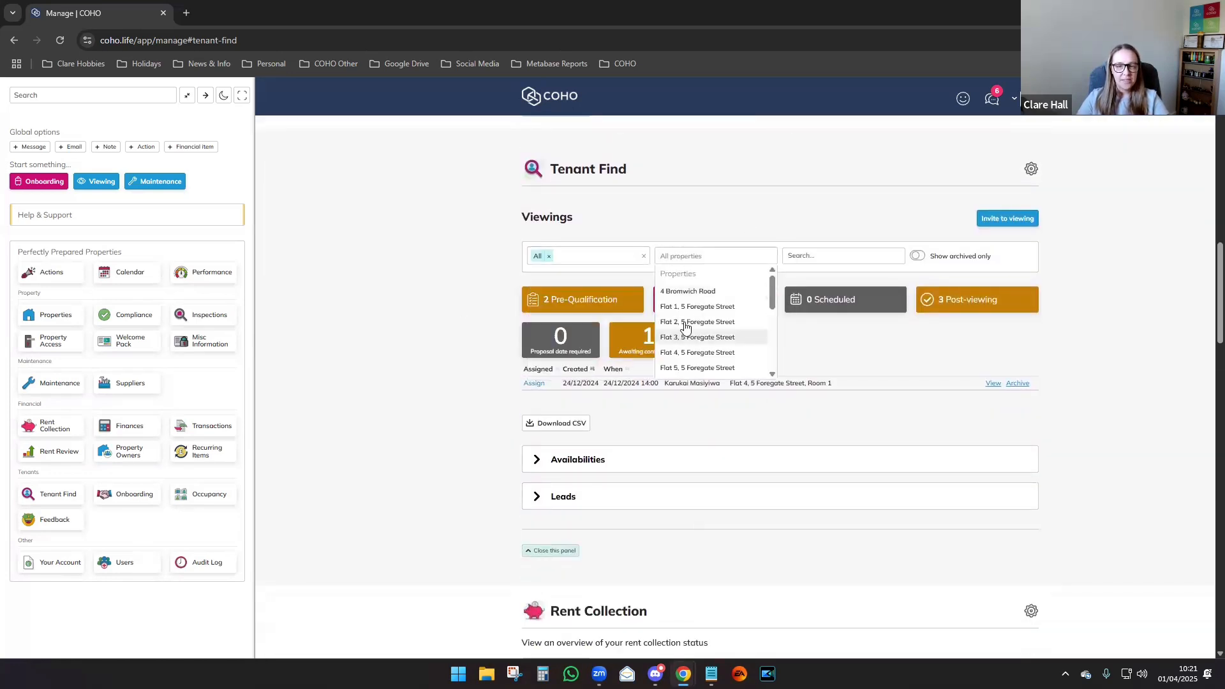
pyautogui.scroll(-3, 694, 357)
pyautogui.scroll(-2, 694, 357)
pyautogui.scroll(6, 702, 338)
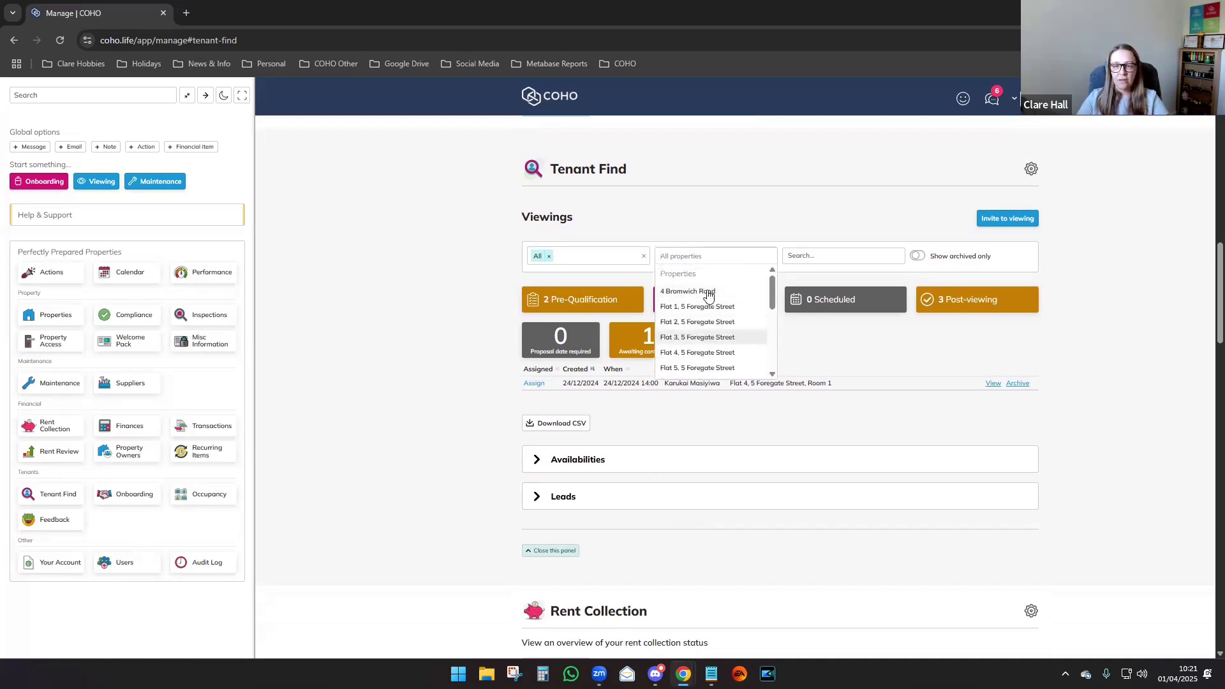
pyautogui.click(727, 215)
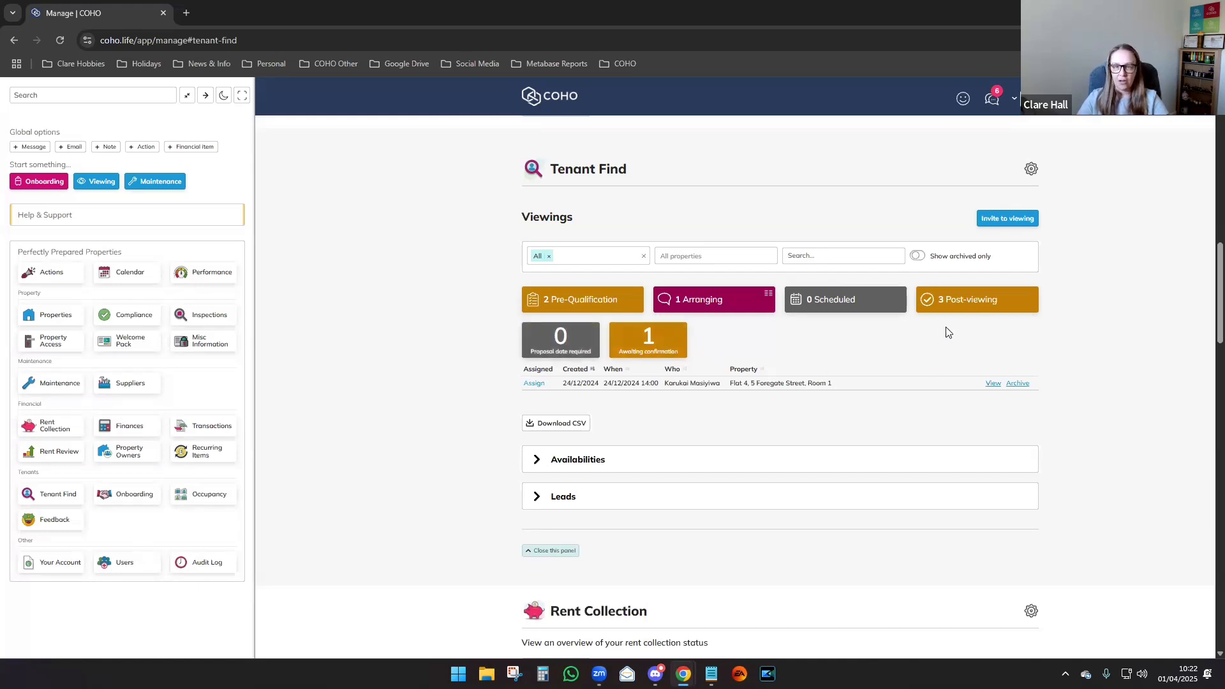
pyautogui.click(917, 256)
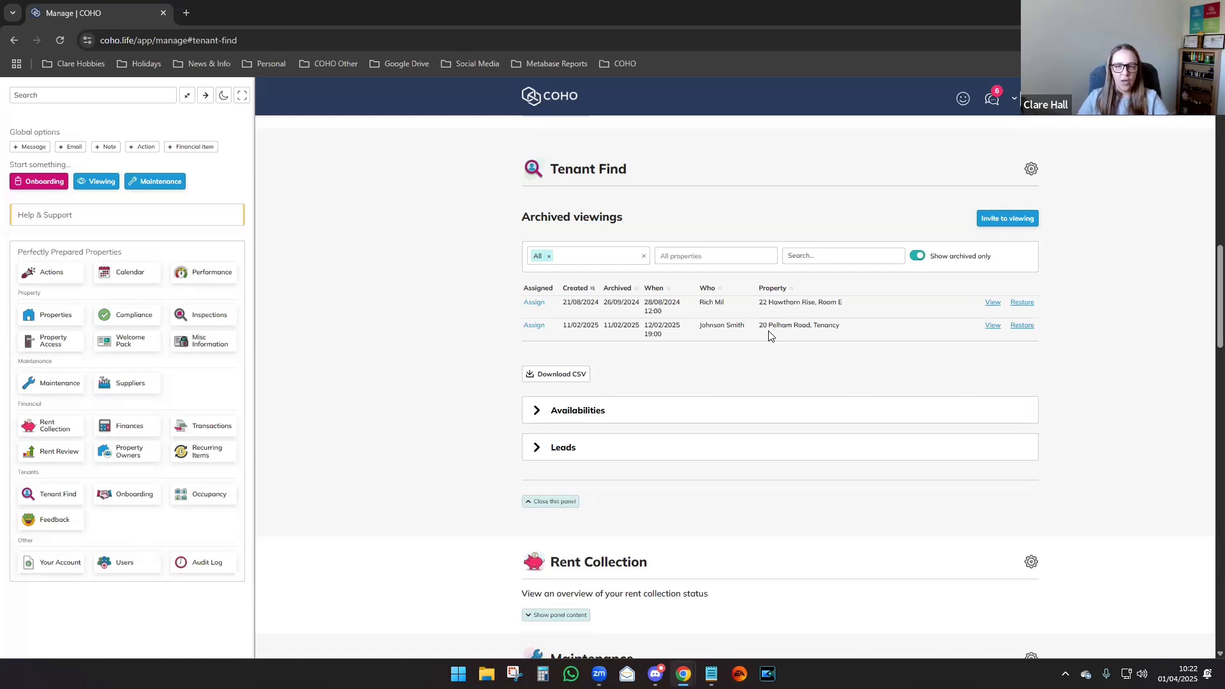
pyautogui.click(918, 256)
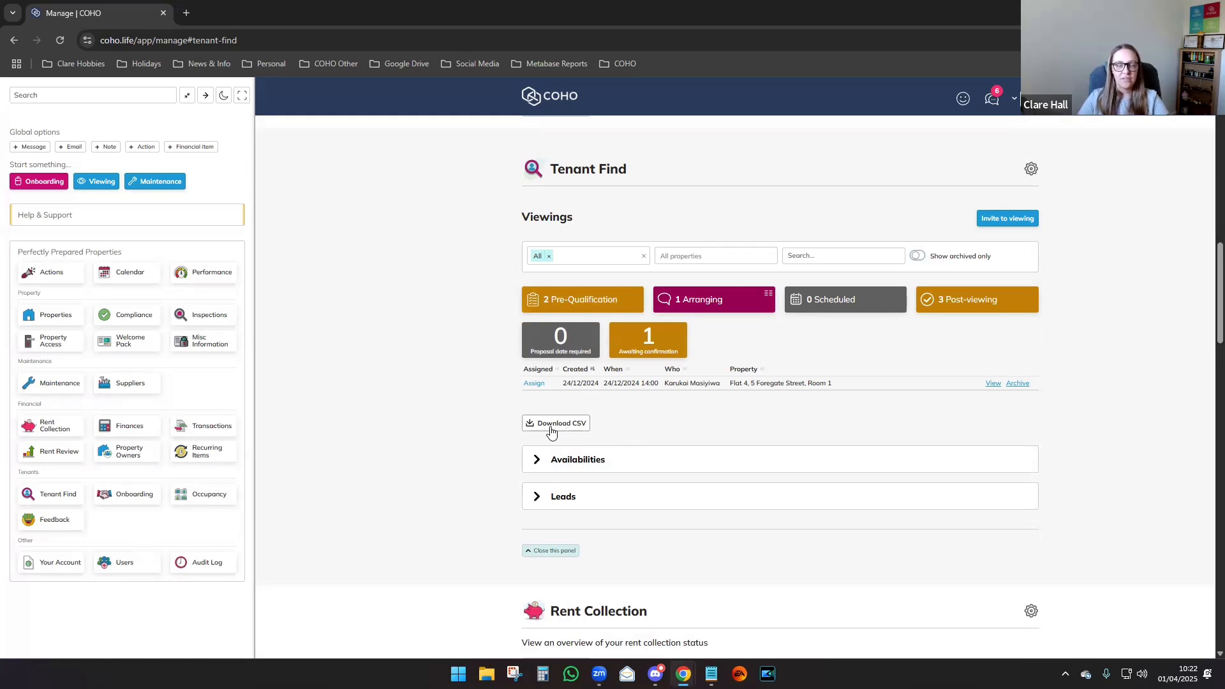
# Expand Availabilities and view the 0 Available versus 5 Unavailable properties.
pyautogui.scroll(-2, 551, 431)
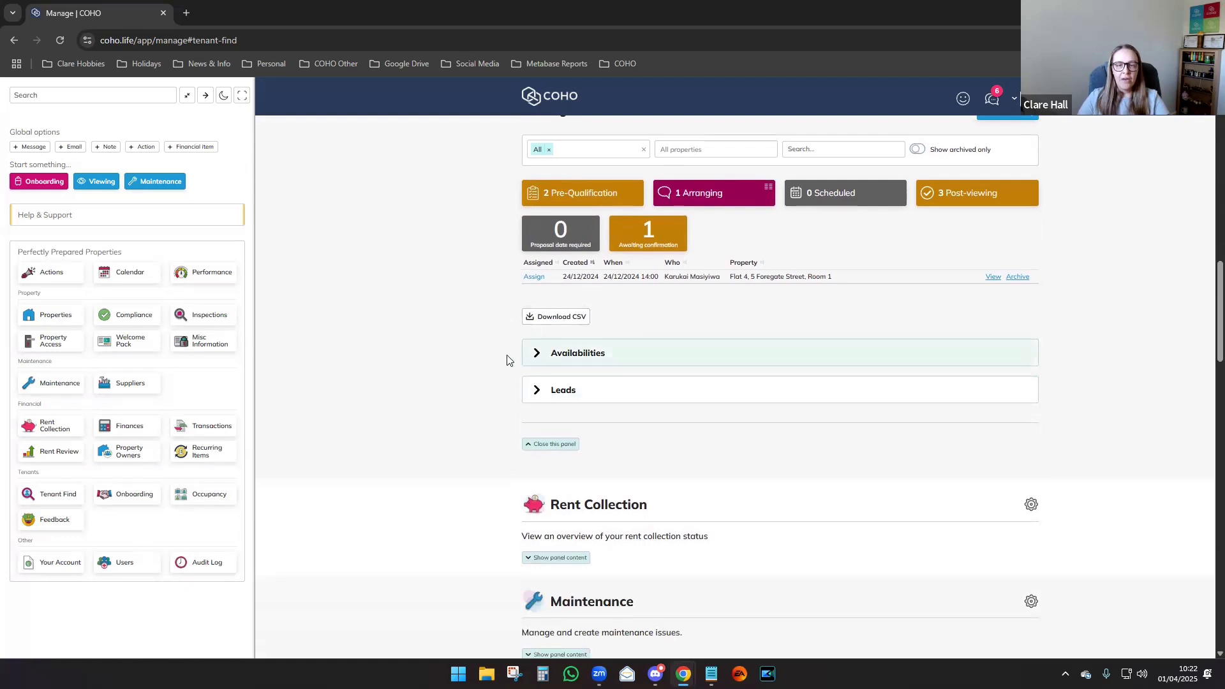
pyautogui.click(573, 355)
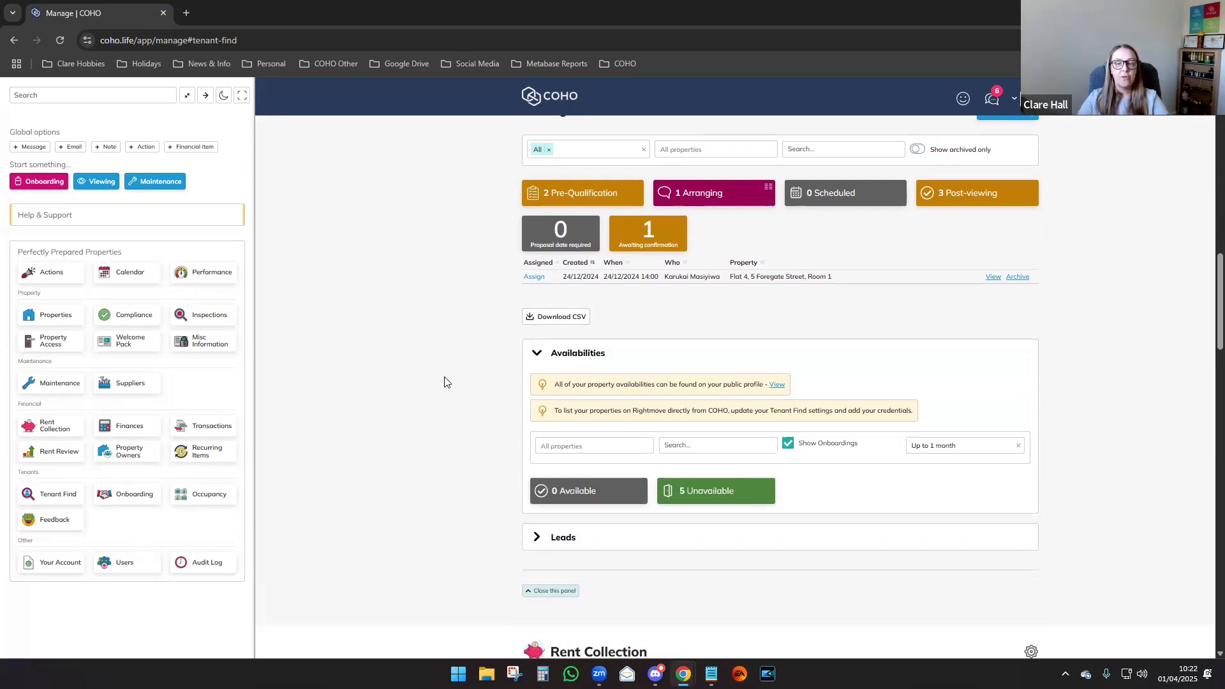
pyautogui.click(593, 492)
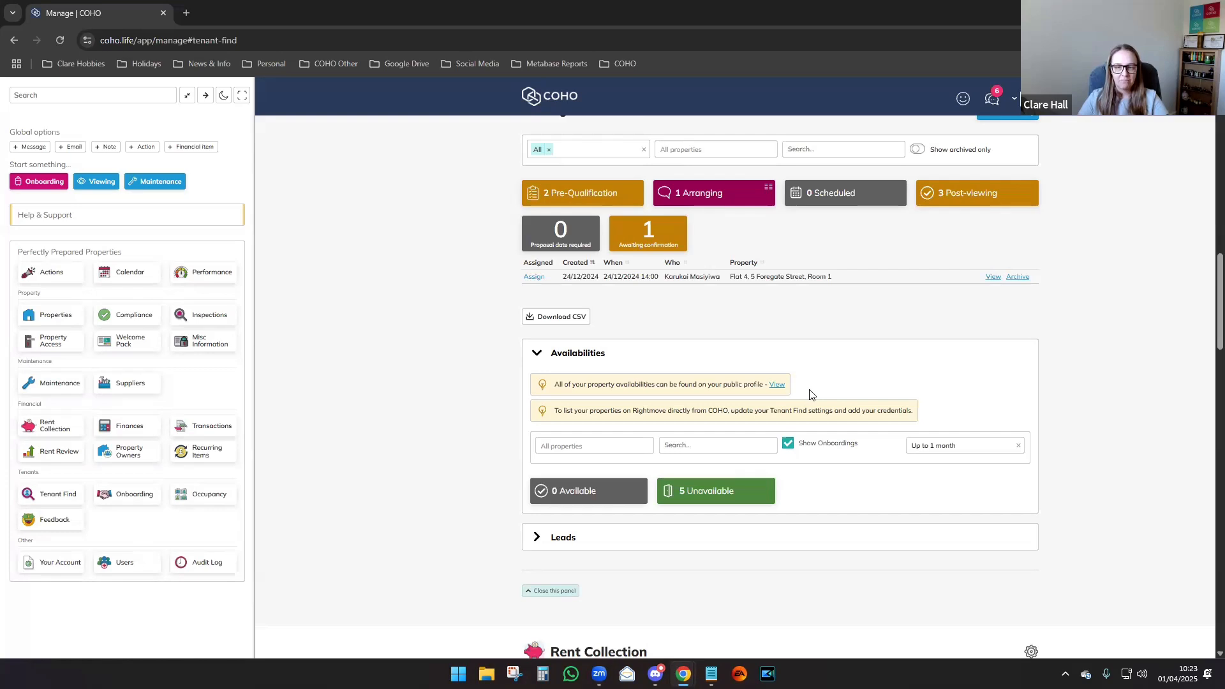
# Dismiss the Availabilities property filter, collapse Availabilities, and toggle the Leads section.
pyautogui.click(567, 446)
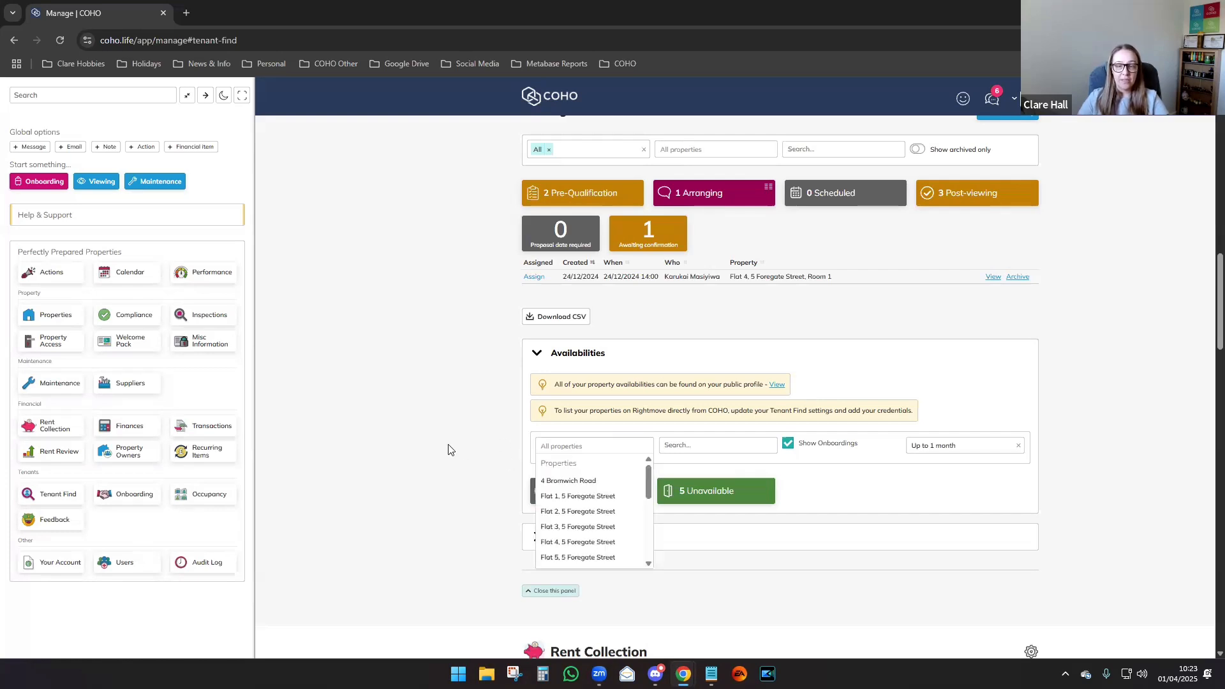
pyautogui.click(485, 448)
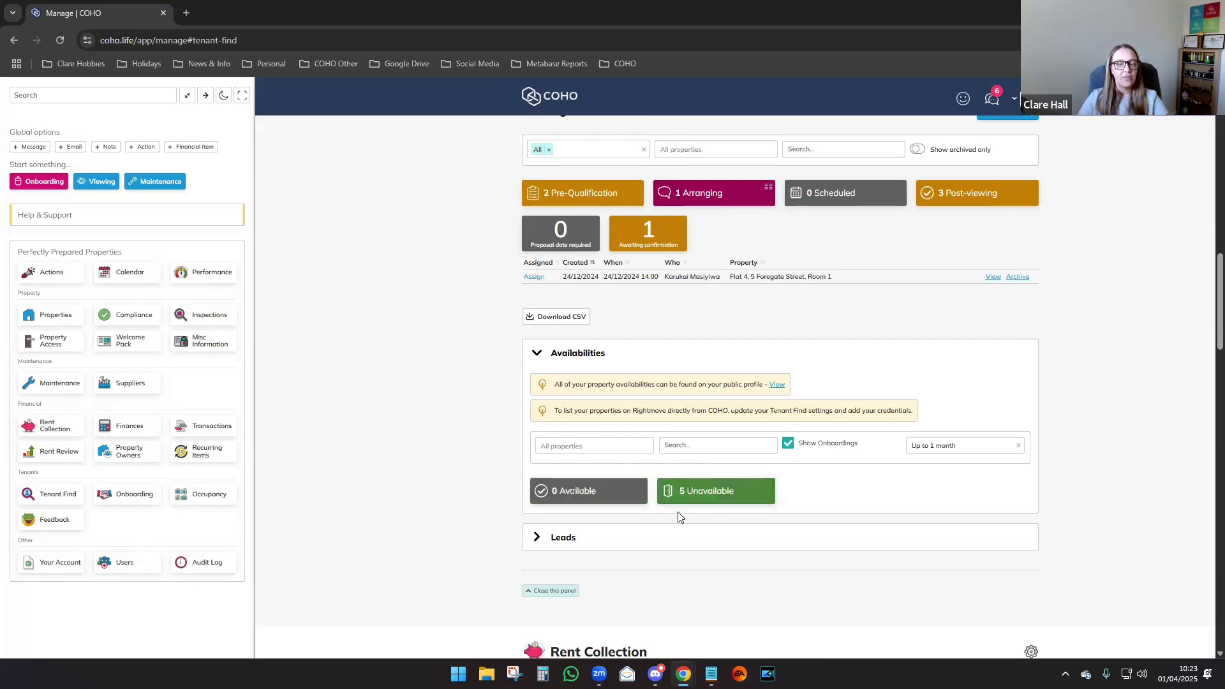
pyautogui.click(570, 353)
pyautogui.click(561, 391)
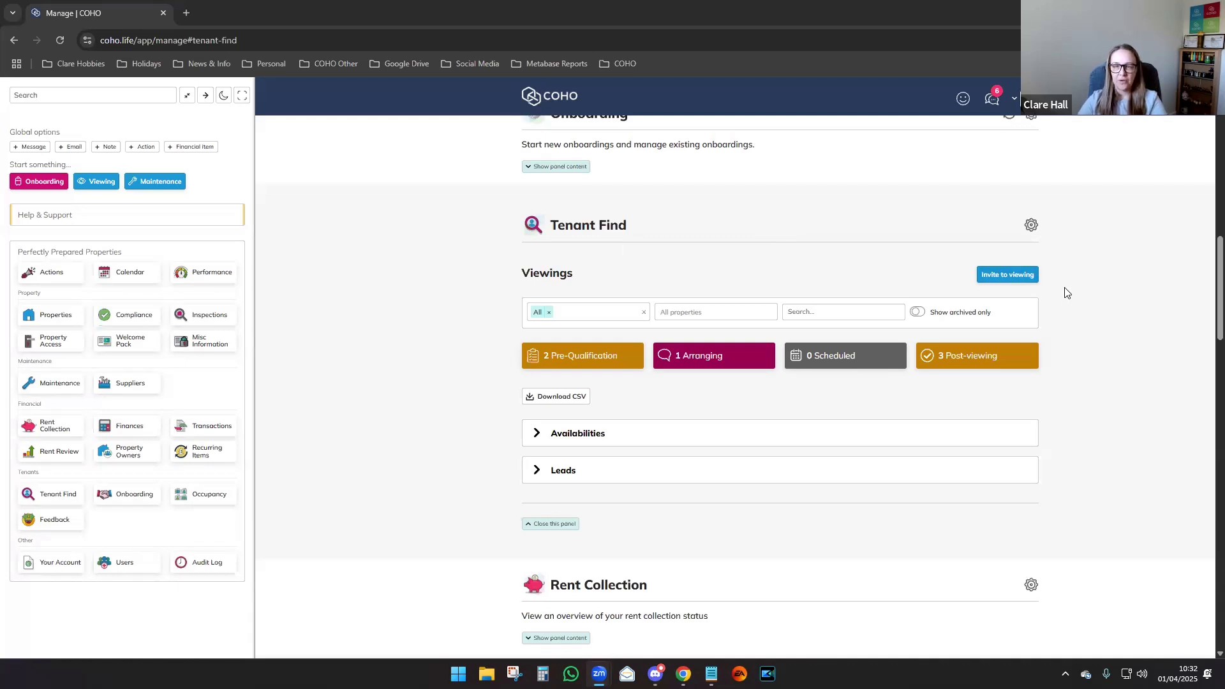
pyautogui.click(997, 278)
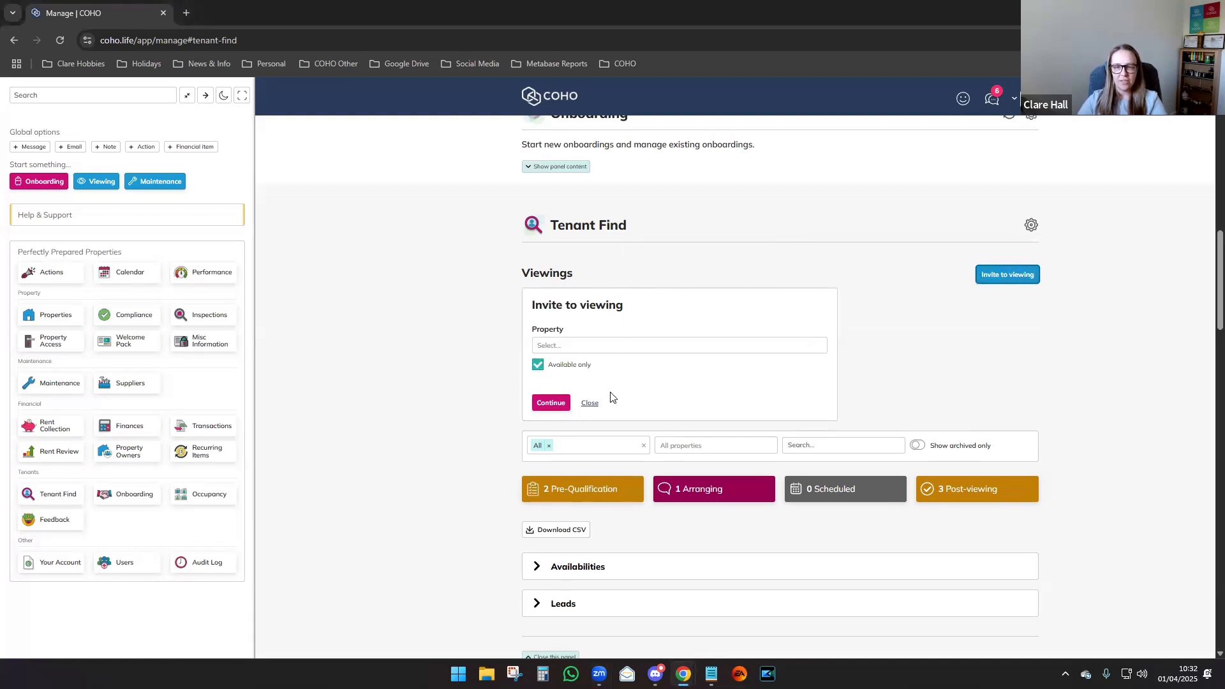
pyautogui.click(574, 347)
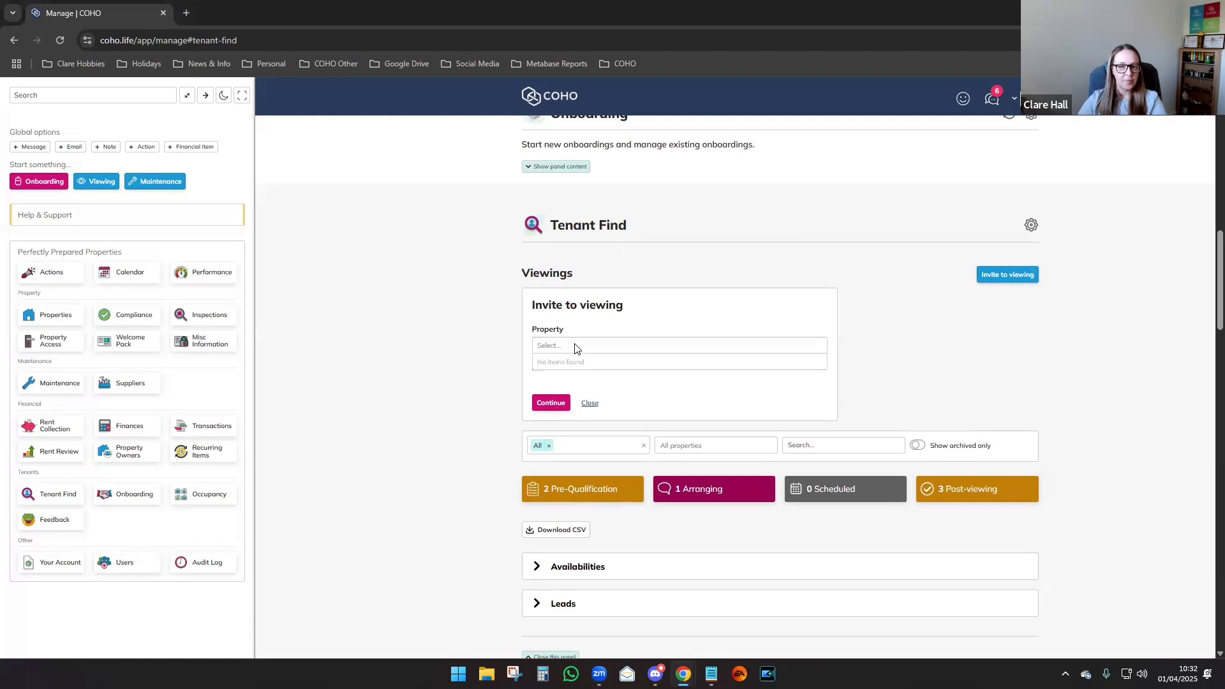
pyautogui.click(502, 355)
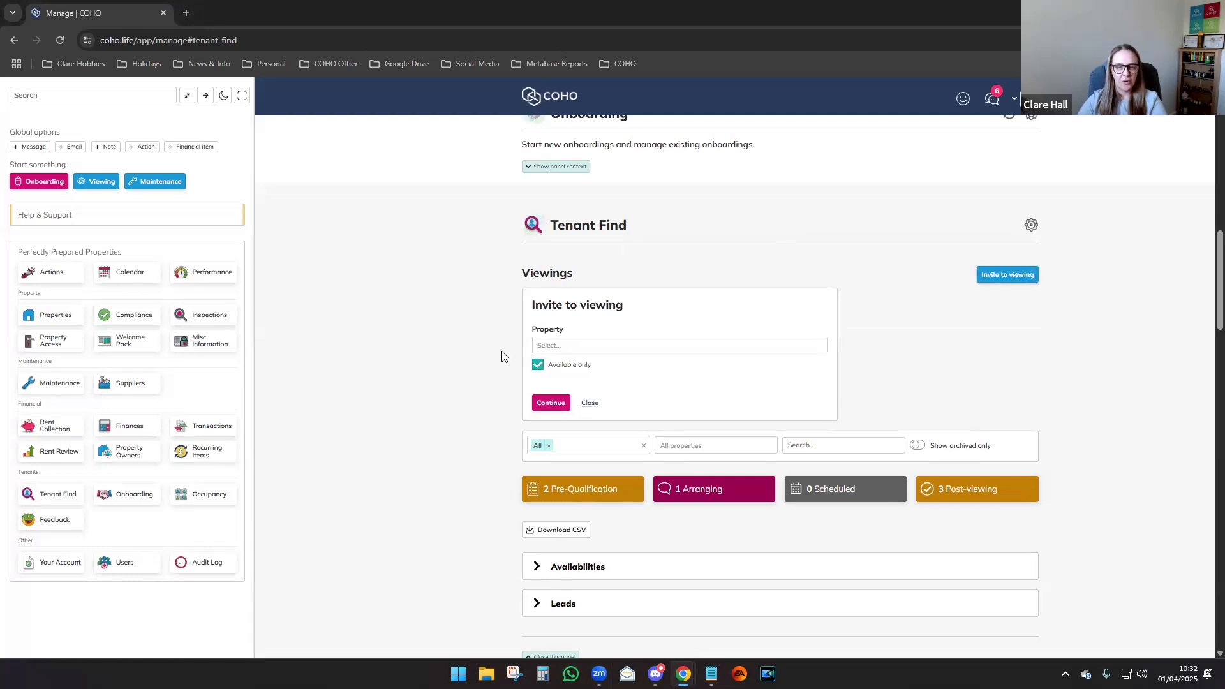
pyautogui.click(537, 366)
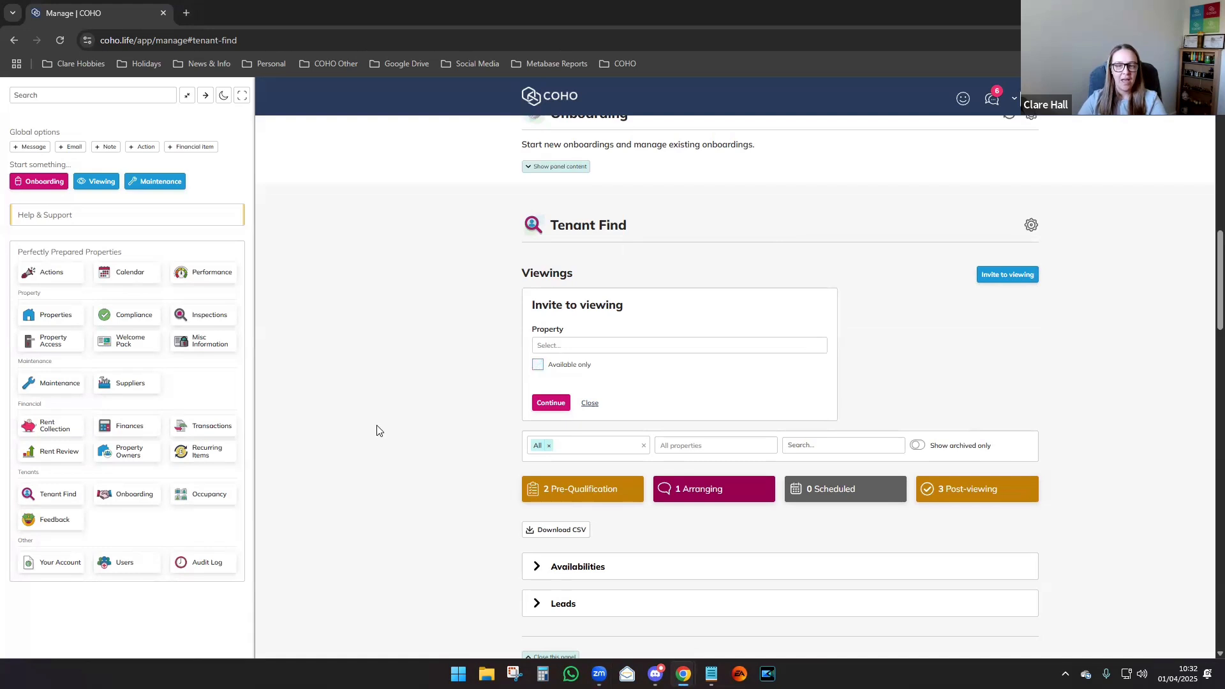
pyautogui.click(556, 347)
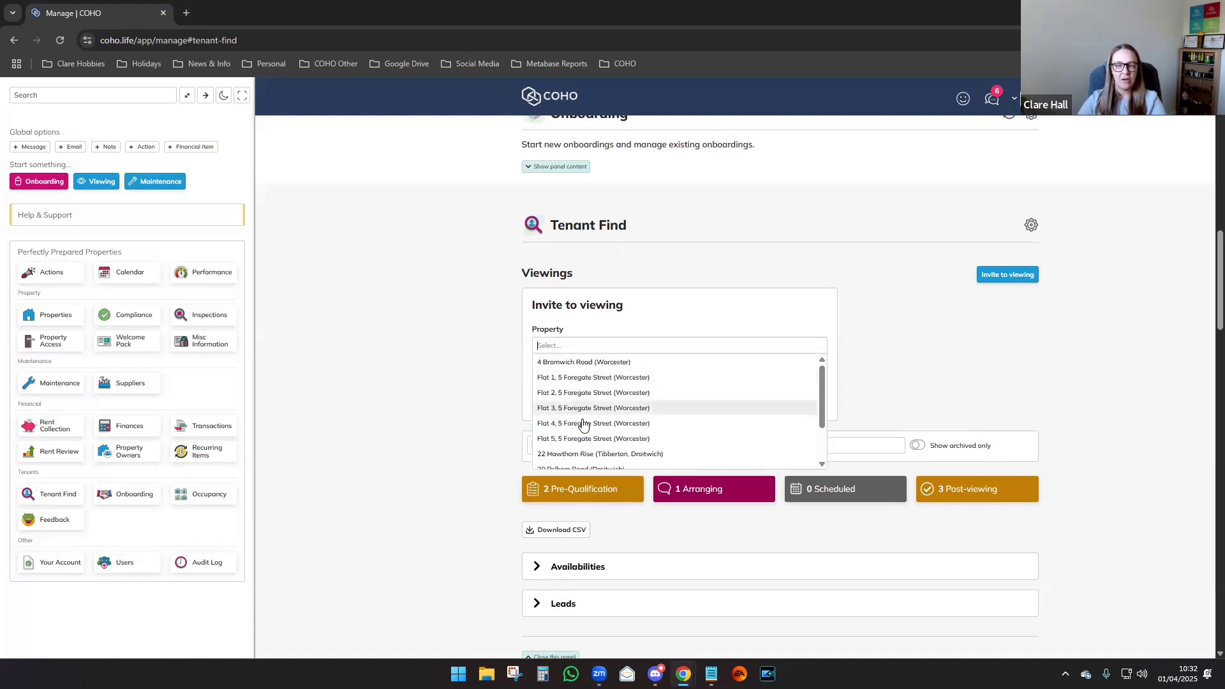
pyautogui.click(586, 455)
# Choose Room A as the room for the viewing and continue to applicant details.
pyautogui.click(450, 379)
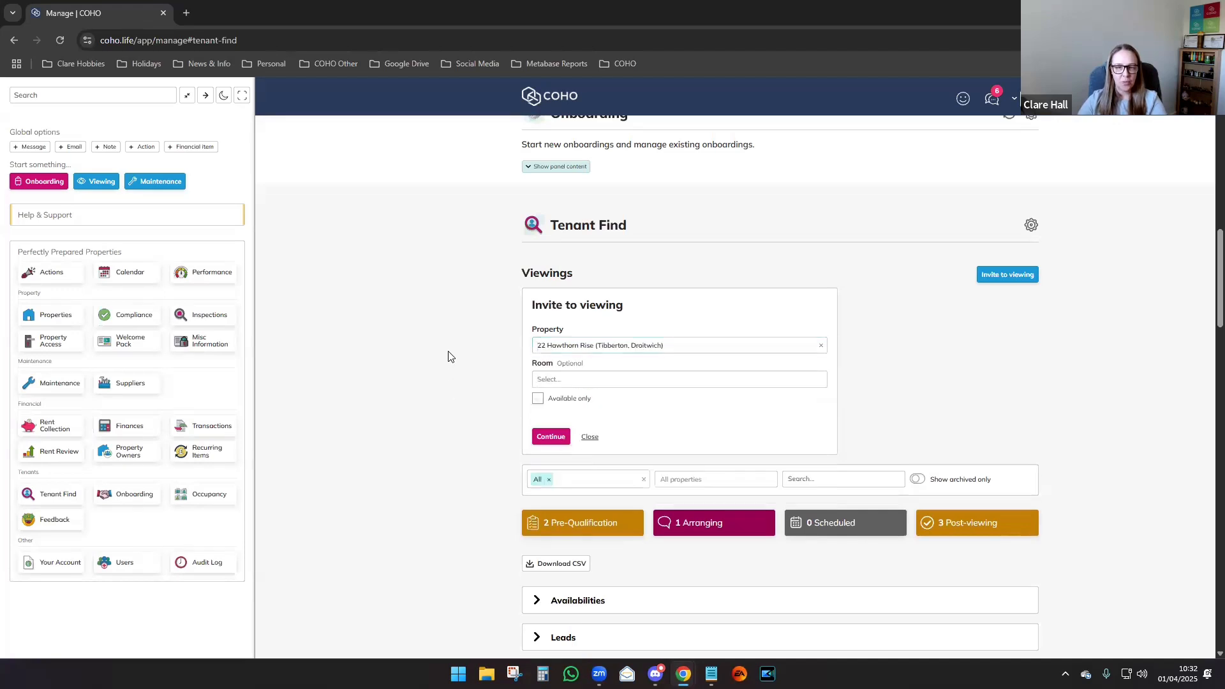
pyautogui.click(556, 381)
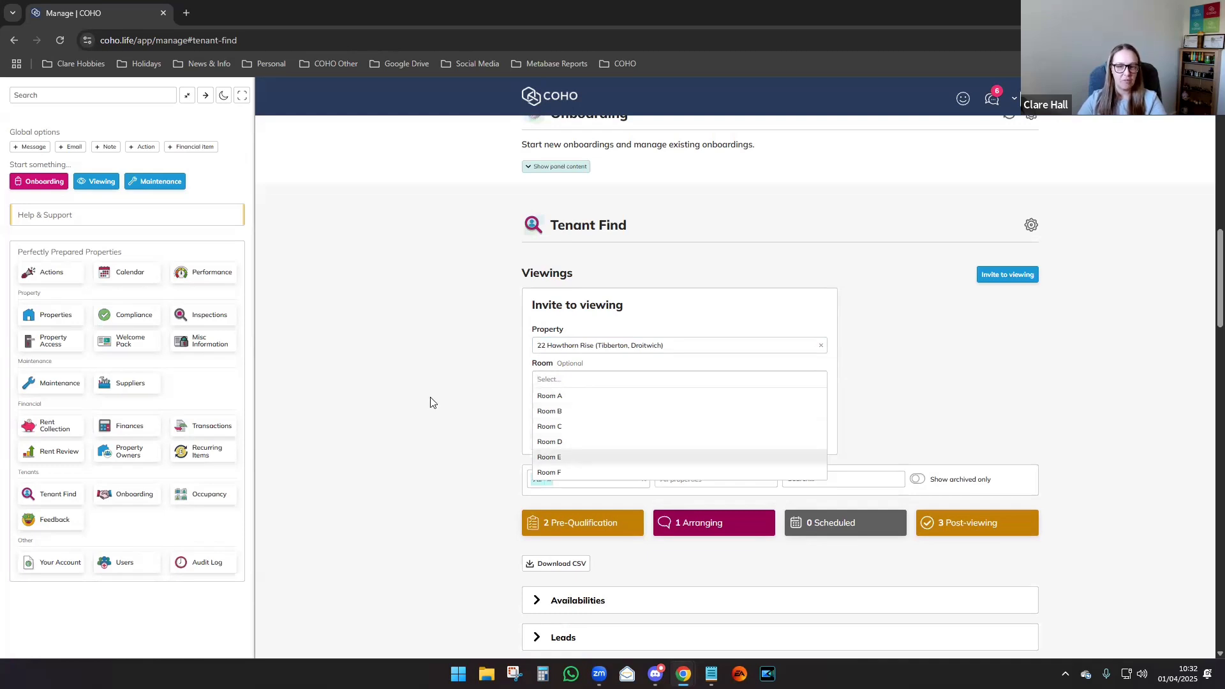
pyautogui.click(450, 378)
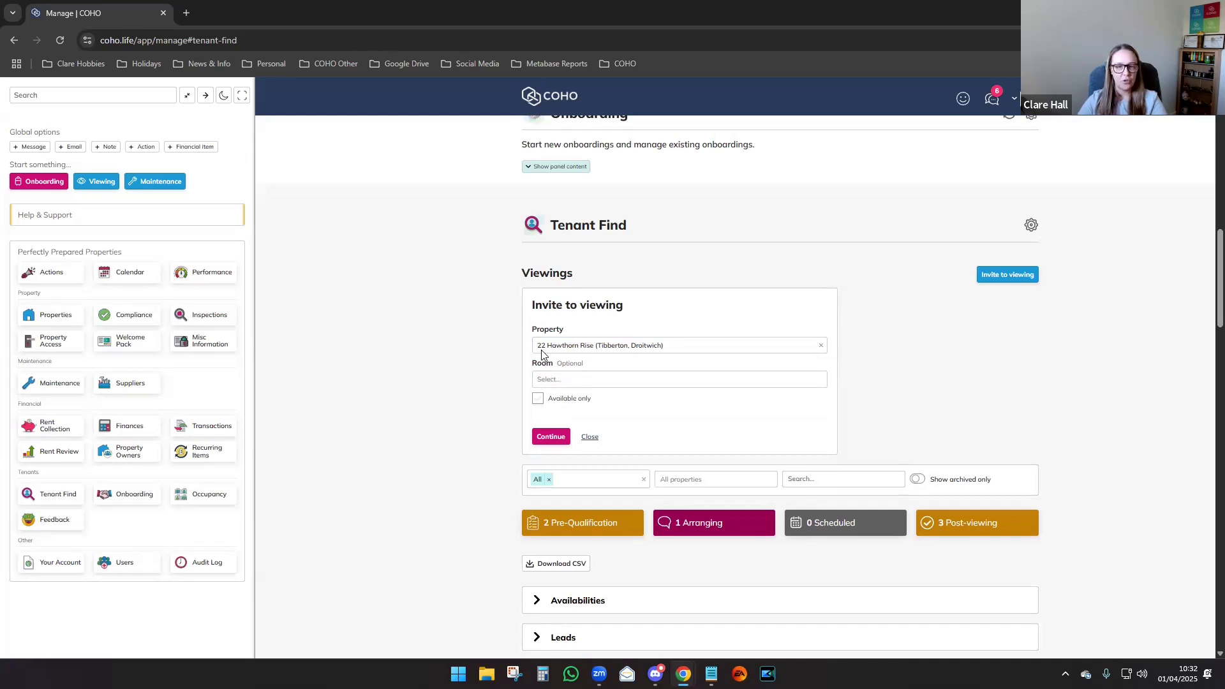
pyautogui.click(558, 380)
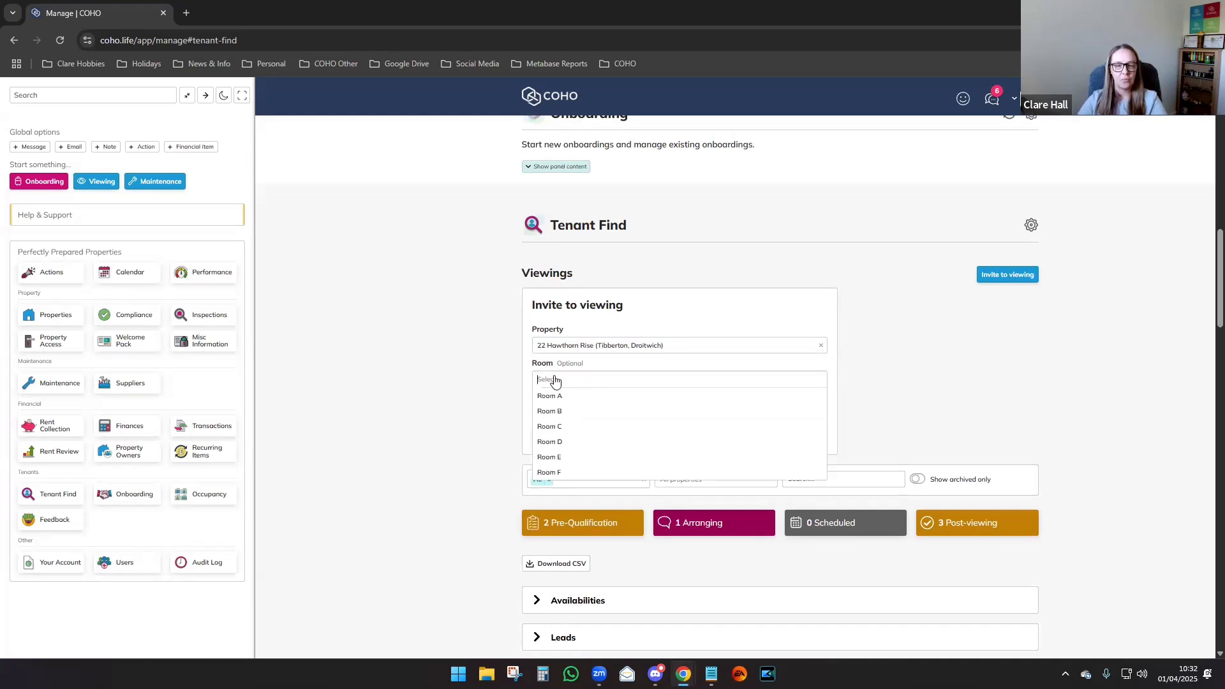
pyautogui.click(554, 392)
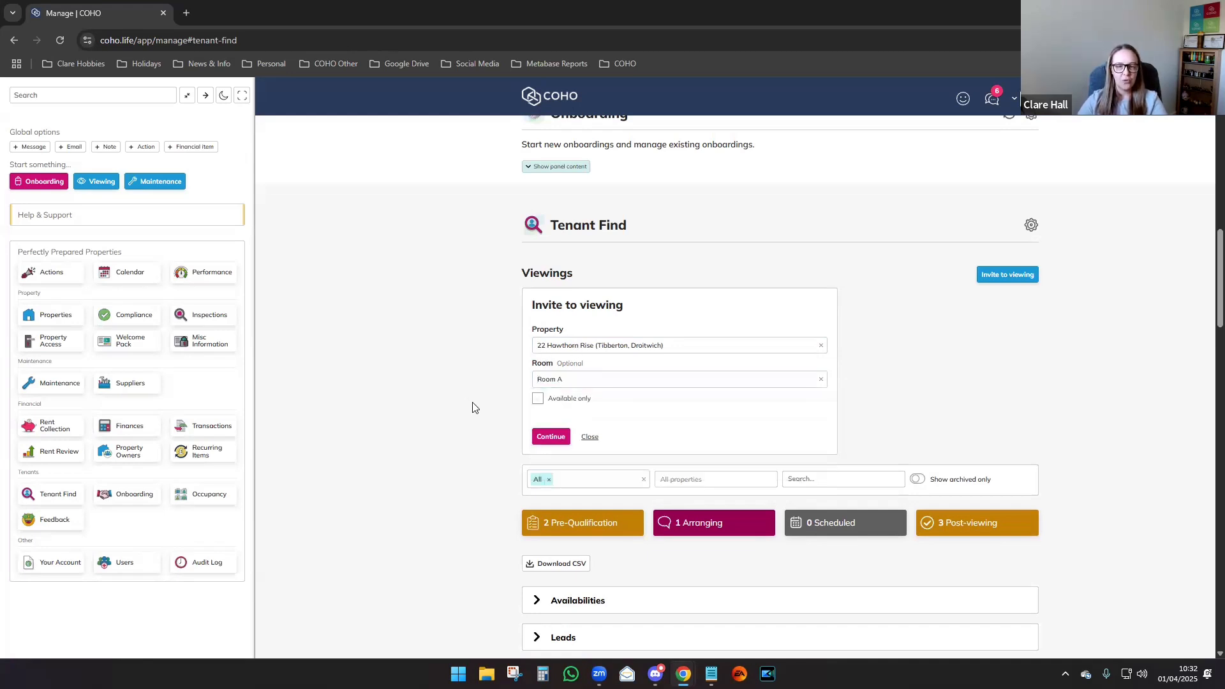
pyautogui.click(550, 437)
pyautogui.scroll(3, 473, 366)
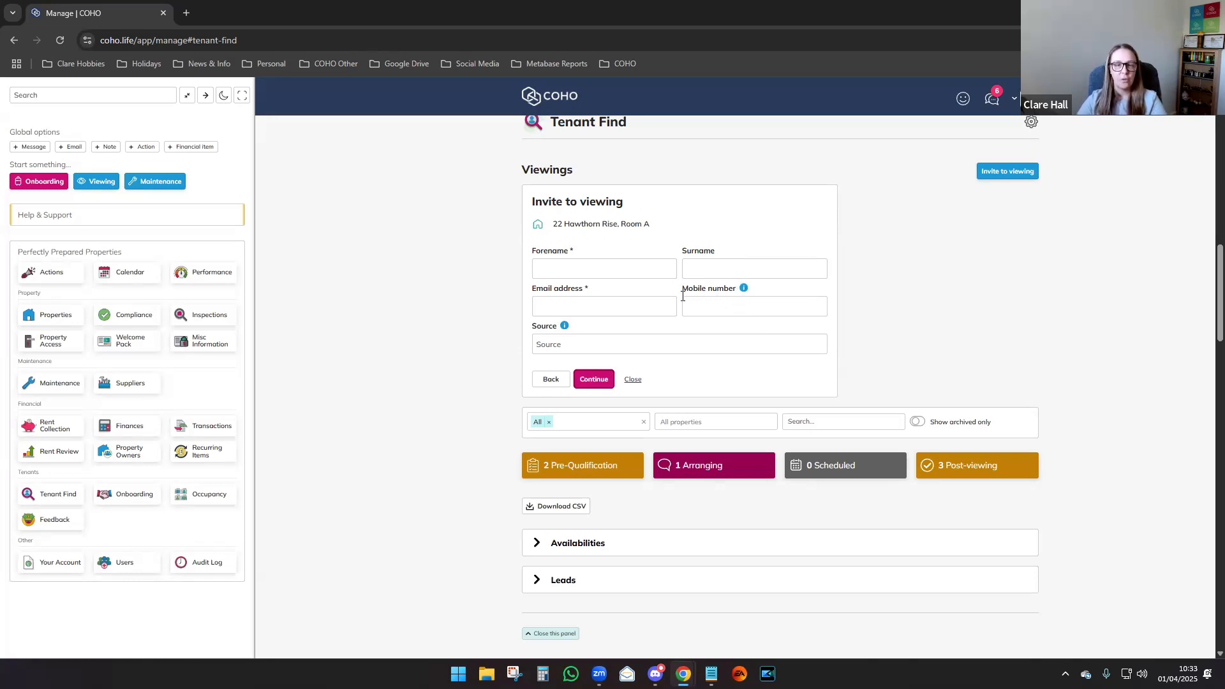
# Enter the applicant's forename and surname.
pyautogui.click(553, 268)
pyautogui.write('Clare')
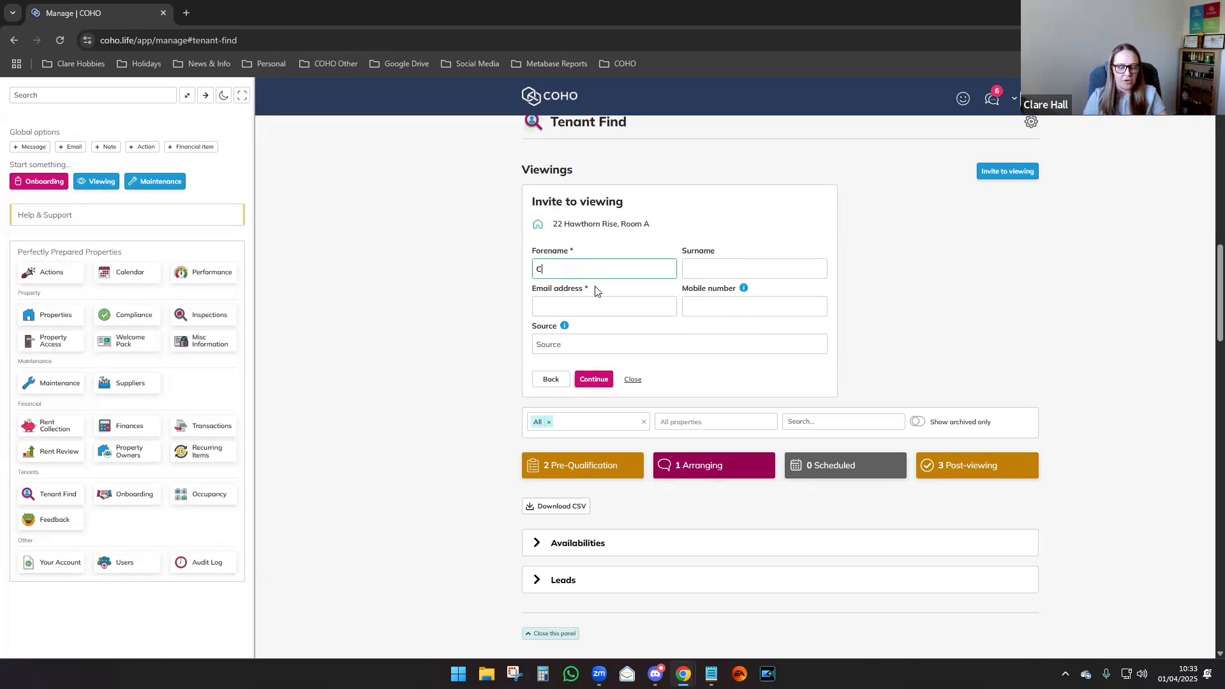
pyautogui.click(709, 262)
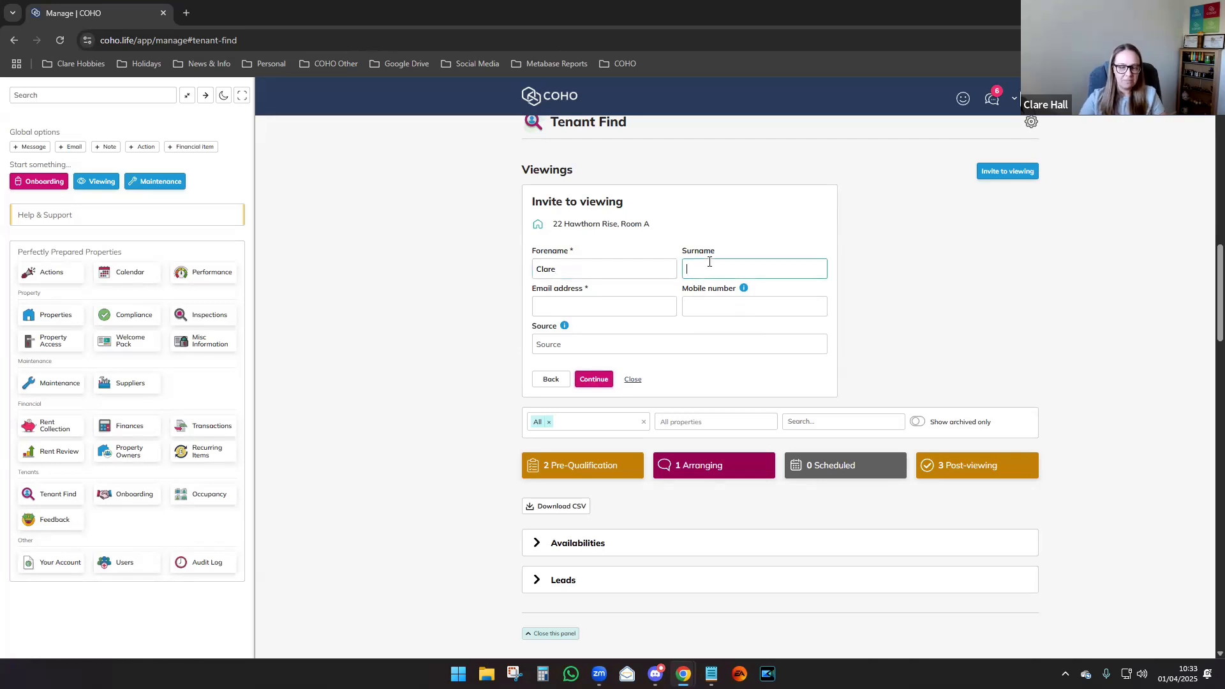
pyautogui.write('H')
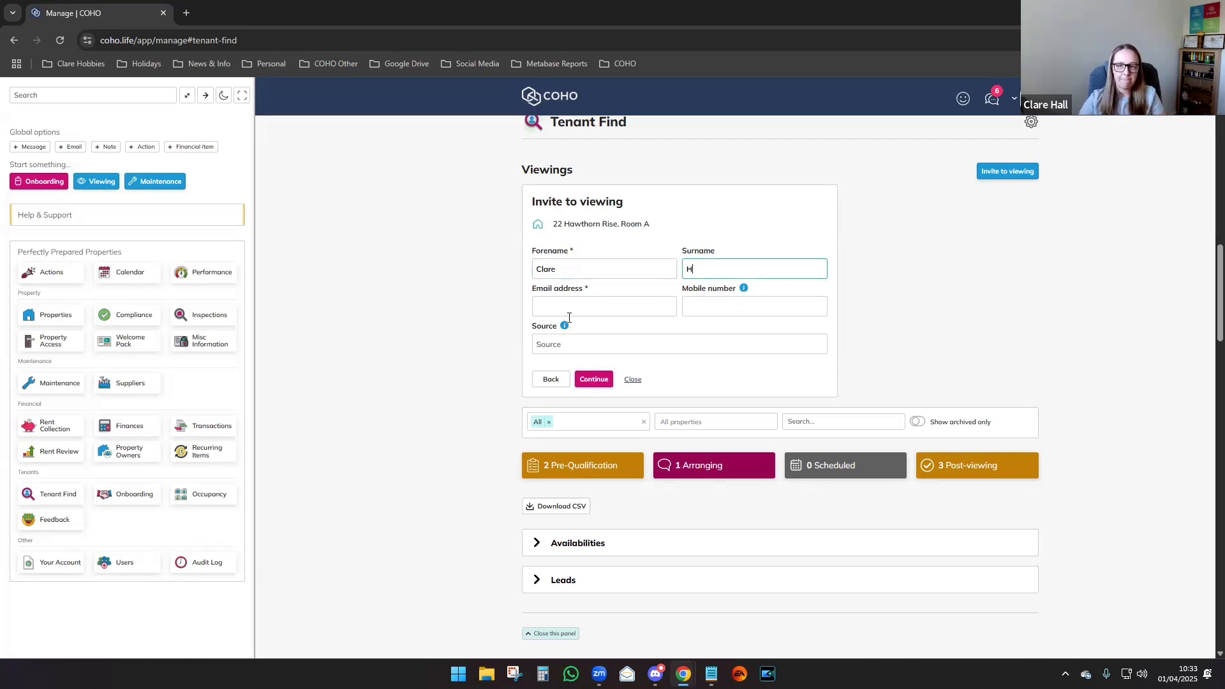
# Paste the applicant's e-mail address and mobile number copied from the notes.
pyautogui.hotkey('alt', 'Tab')
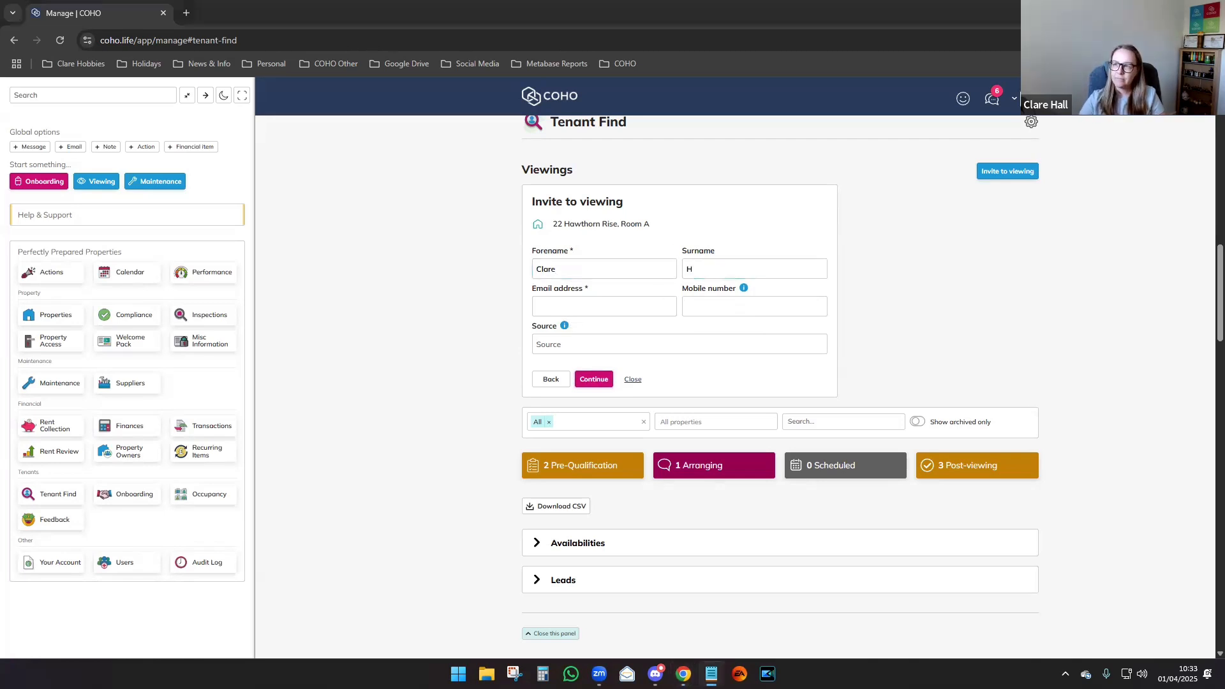
pyautogui.hotkey('alt', 'Tab')
pyautogui.click(578, 303)
pyautogui.hotkey('ctrl', 'v')
pyautogui.click(711, 306)
pyautogui.hotkey('alt', 'Tab')
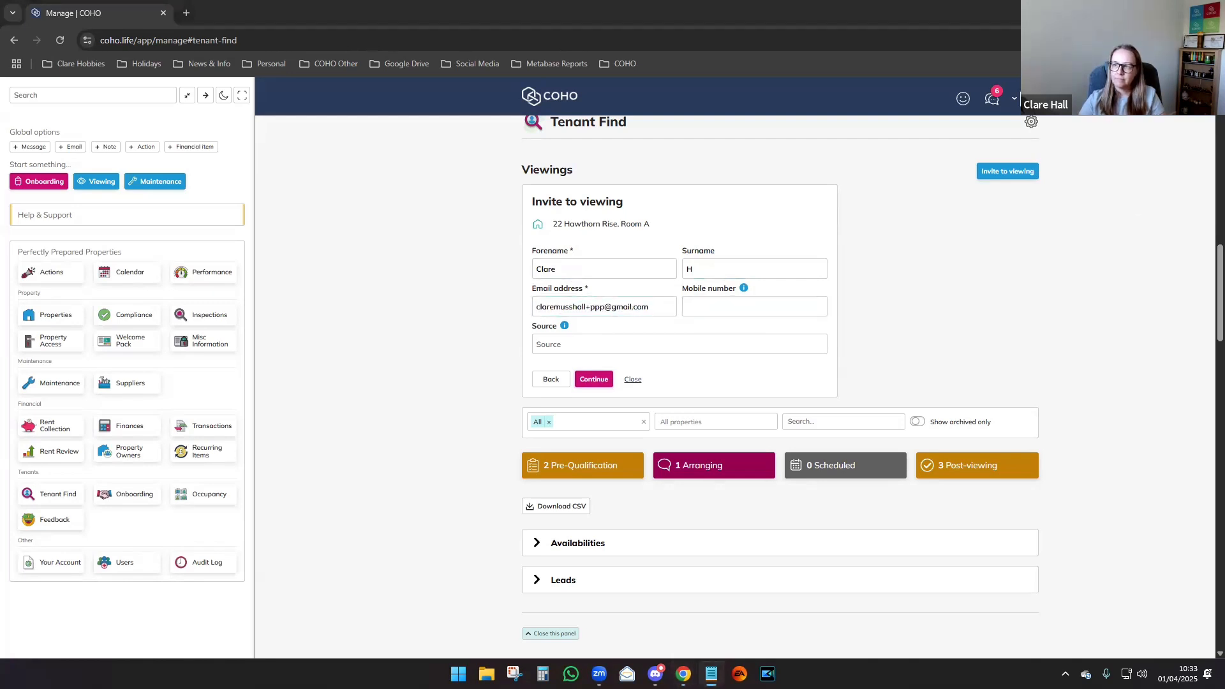
pyautogui.hotkey('alt', 'Tab')
pyautogui.hotkey('ctrl', 'v')
# Record RightMove as the applicant's source.
pyautogui.click(900, 309)
pyautogui.click(649, 345)
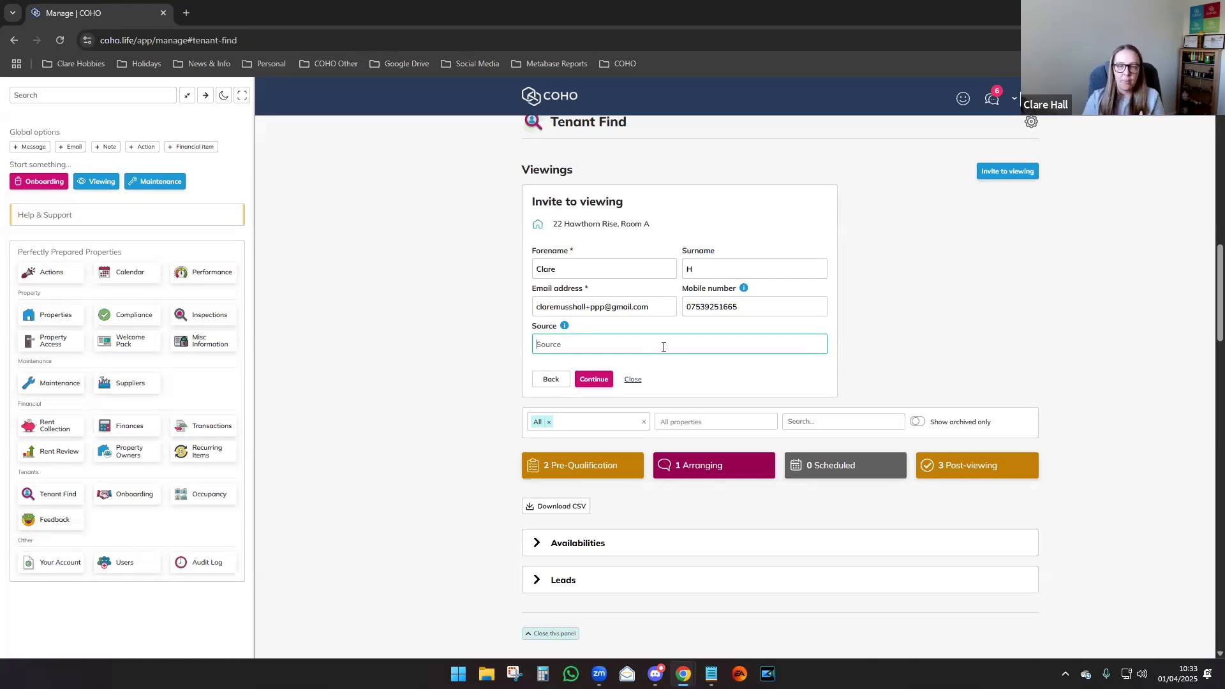
pyautogui.write('RightMove')
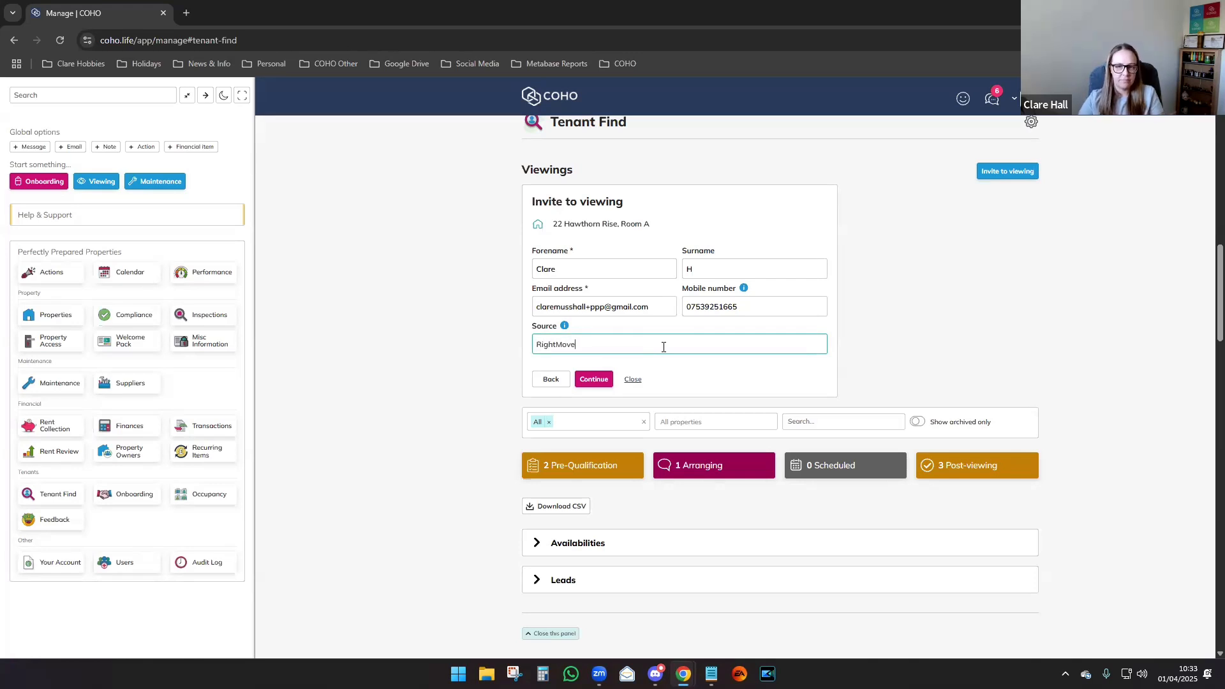
pyautogui.click(491, 366)
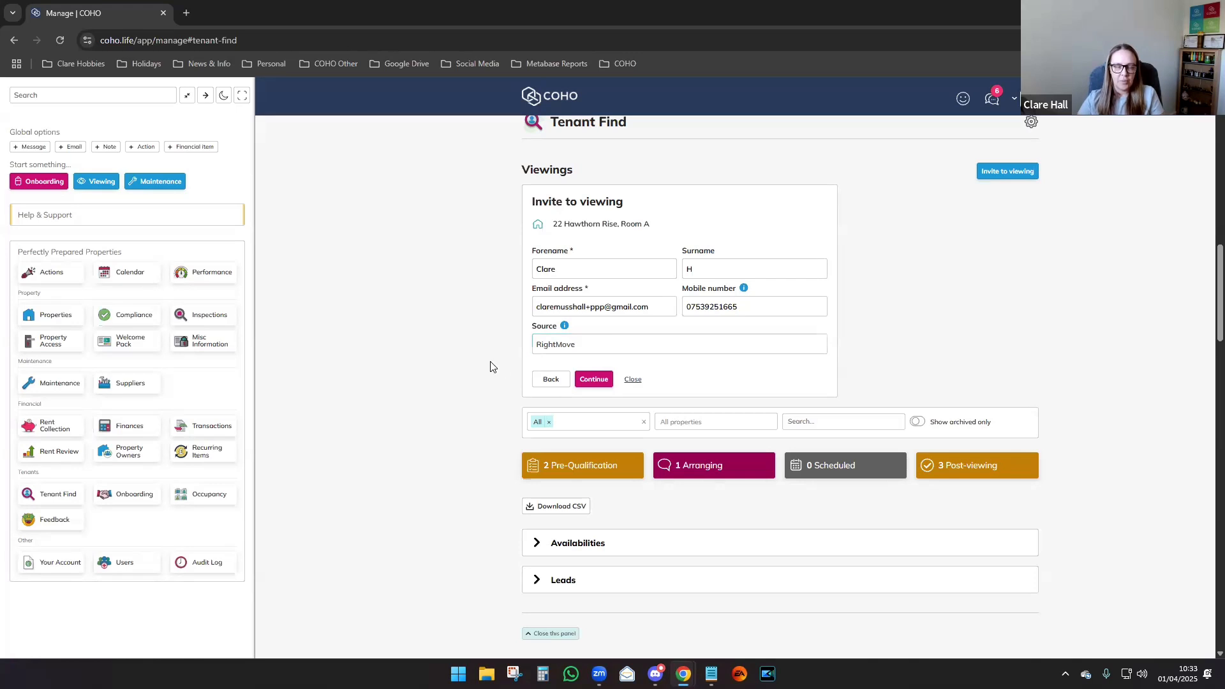
# Submit the contact details and choose 'Leave it for later' for proposing a viewing date.
pyautogui.click(604, 381)
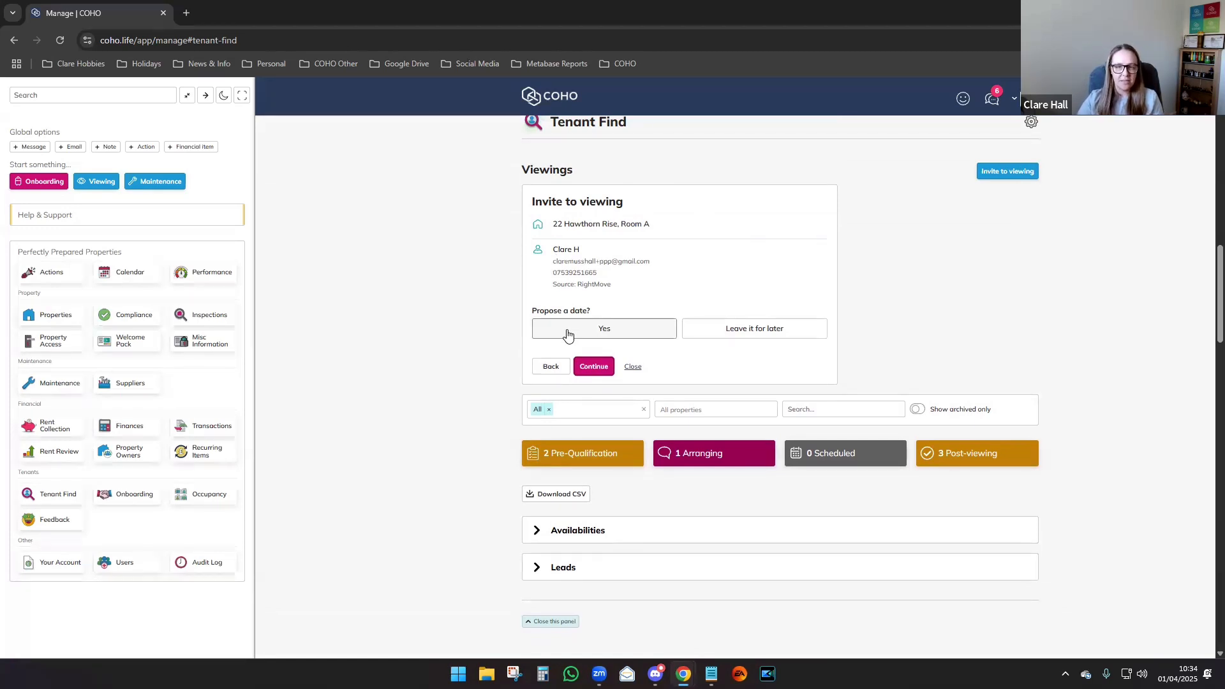
pyautogui.click(716, 331)
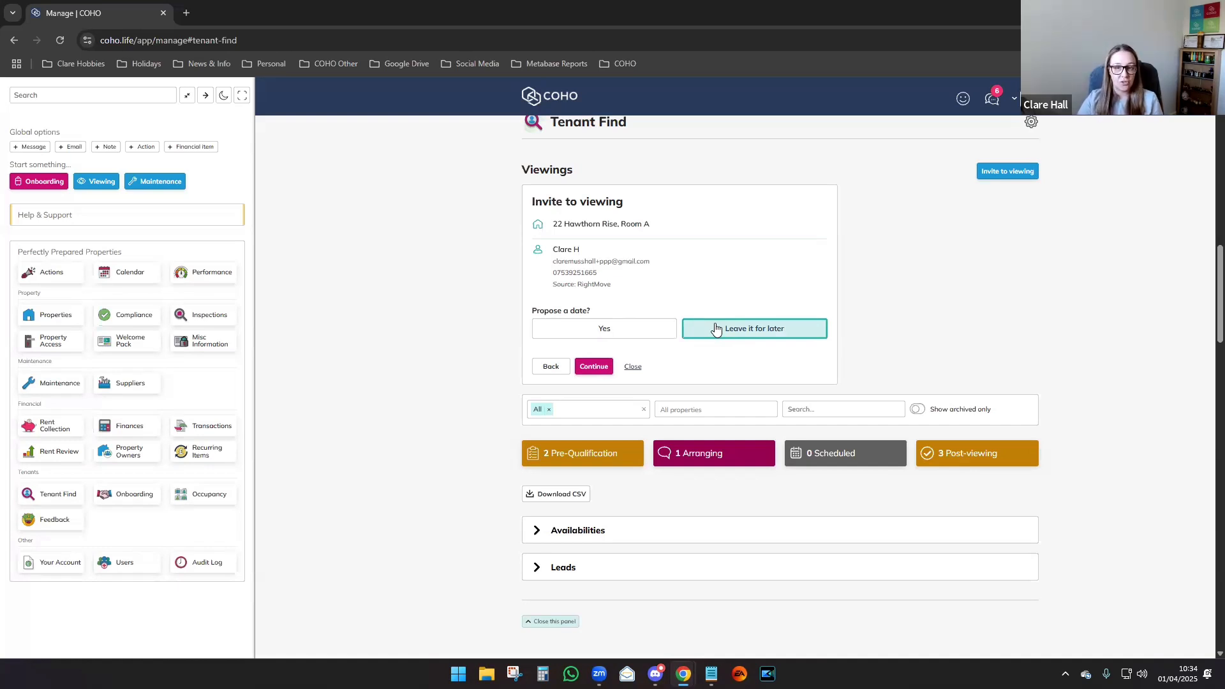
pyautogui.click(594, 366)
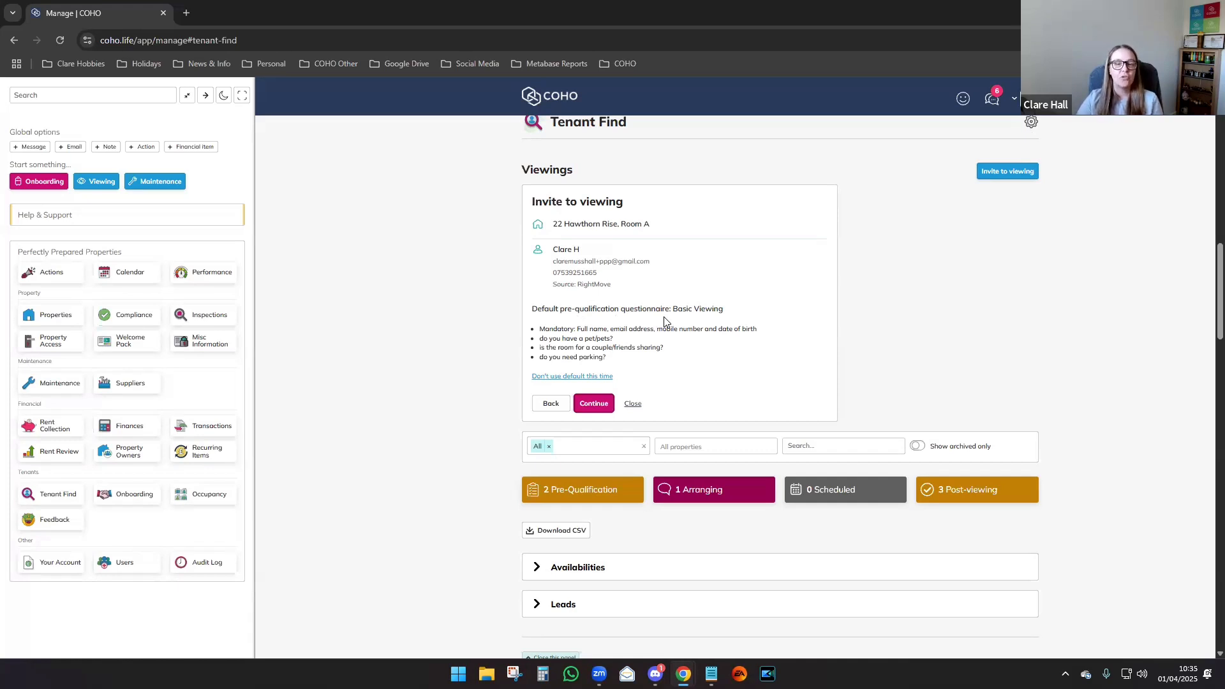
# Skip the default and attach the existing Basic Viewing pre-qualification form to the invite.
pyautogui.click(565, 376)
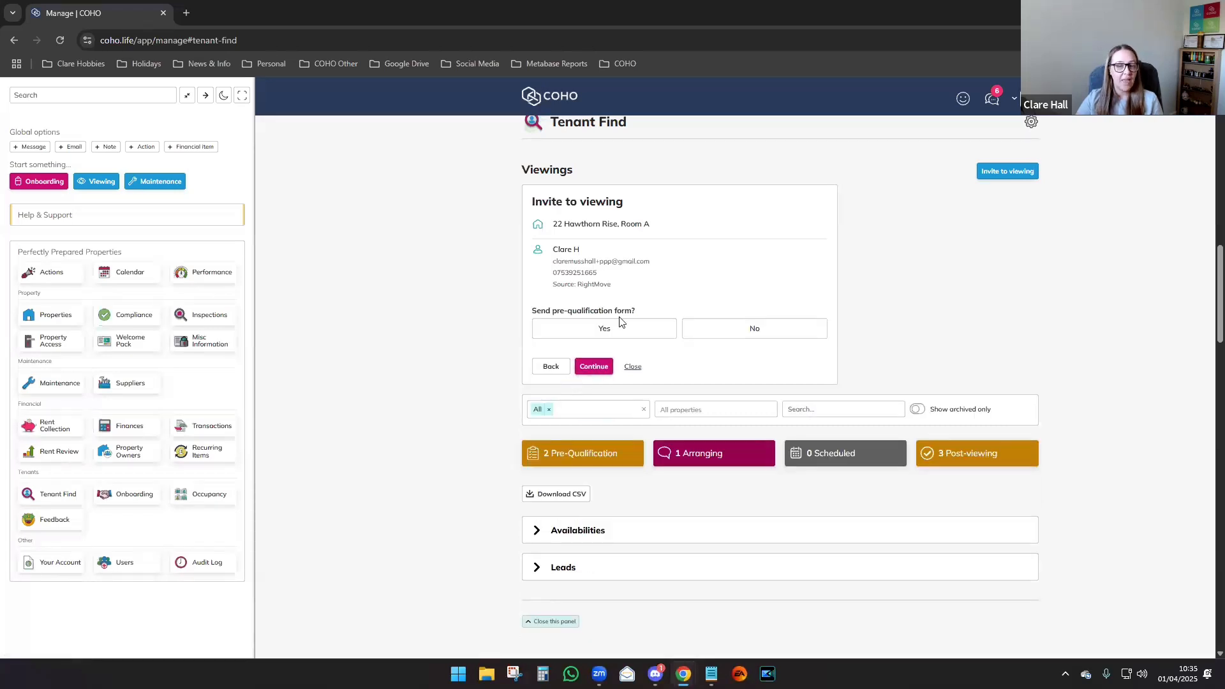
pyautogui.click(621, 335)
pyautogui.click(704, 336)
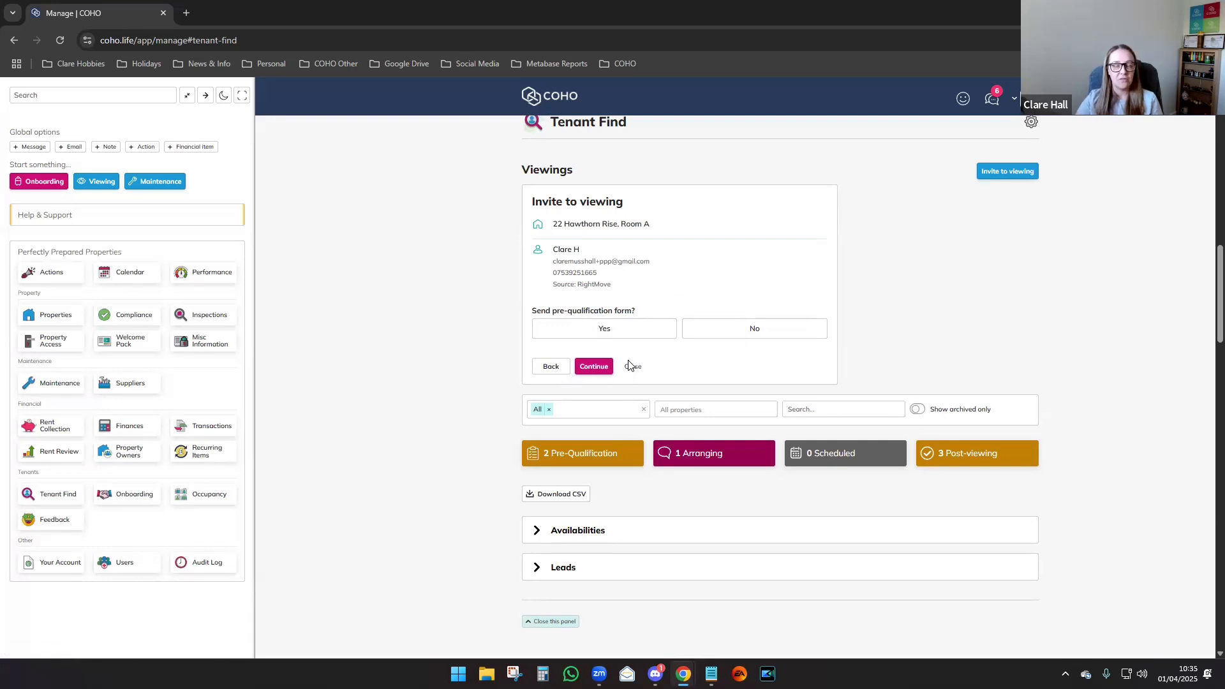
pyautogui.click(608, 337)
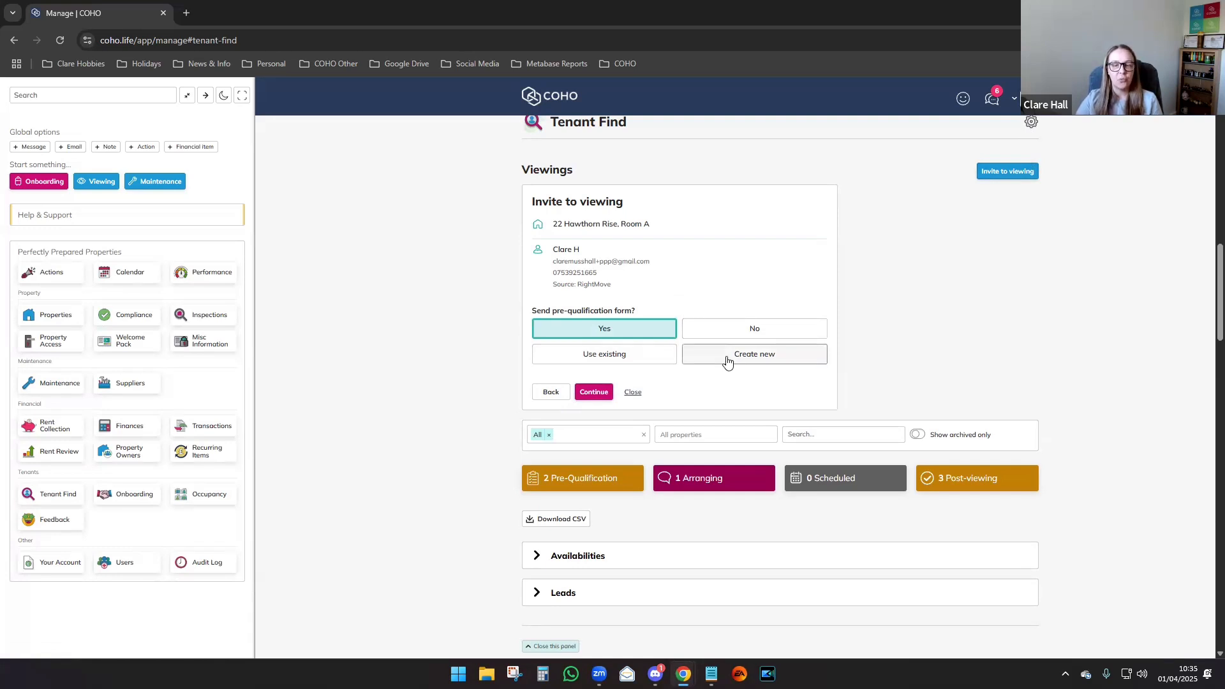
pyautogui.click(624, 358)
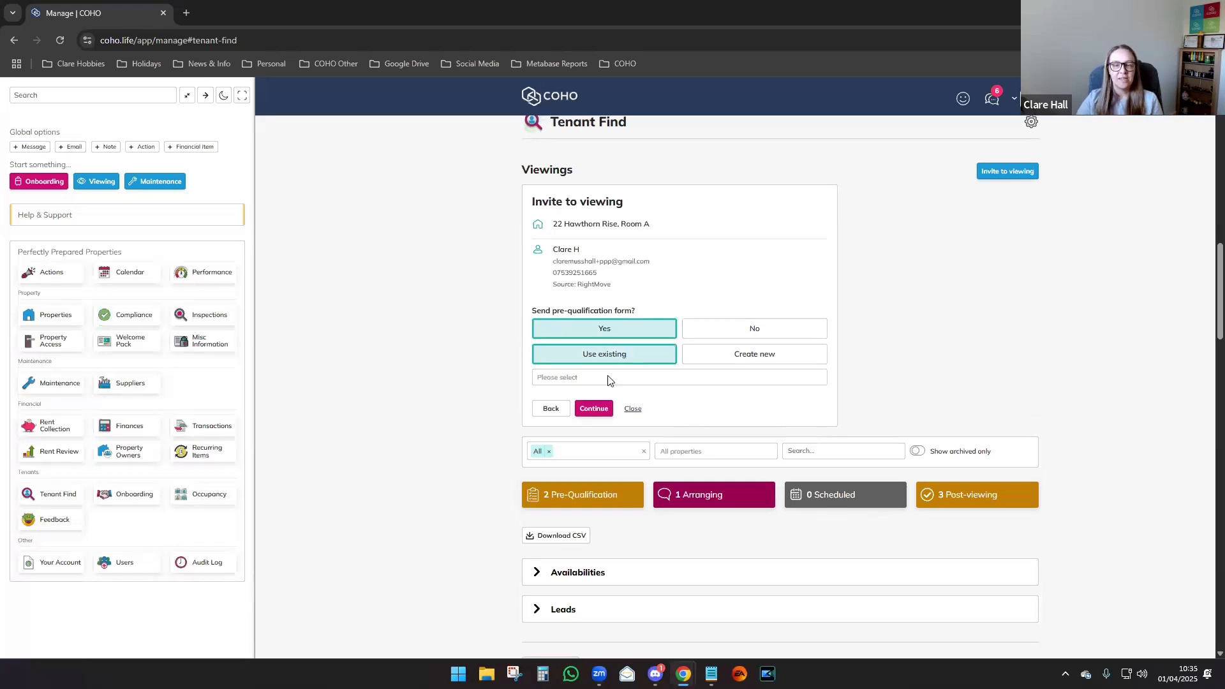
pyautogui.click(608, 377)
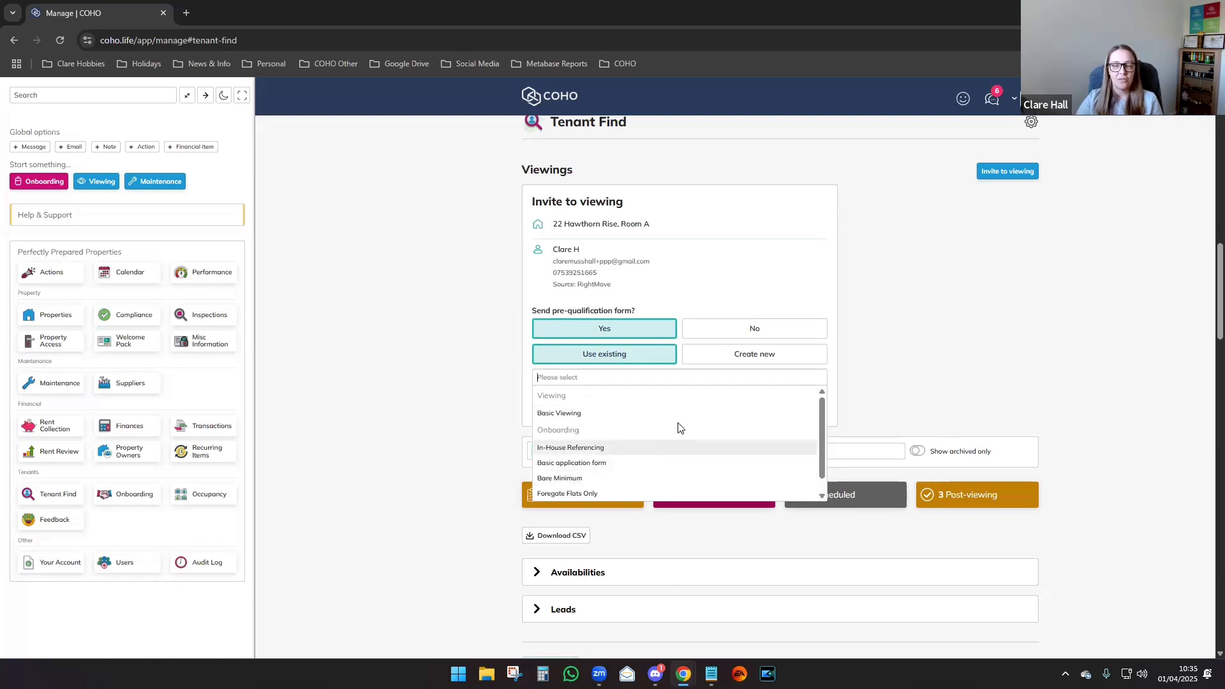
pyautogui.moveTo(822, 424)
pyautogui.mouseDown()
pyautogui.moveTo(821, 447)
pyautogui.moveTo(819, 418)
pyautogui.mouseUp()
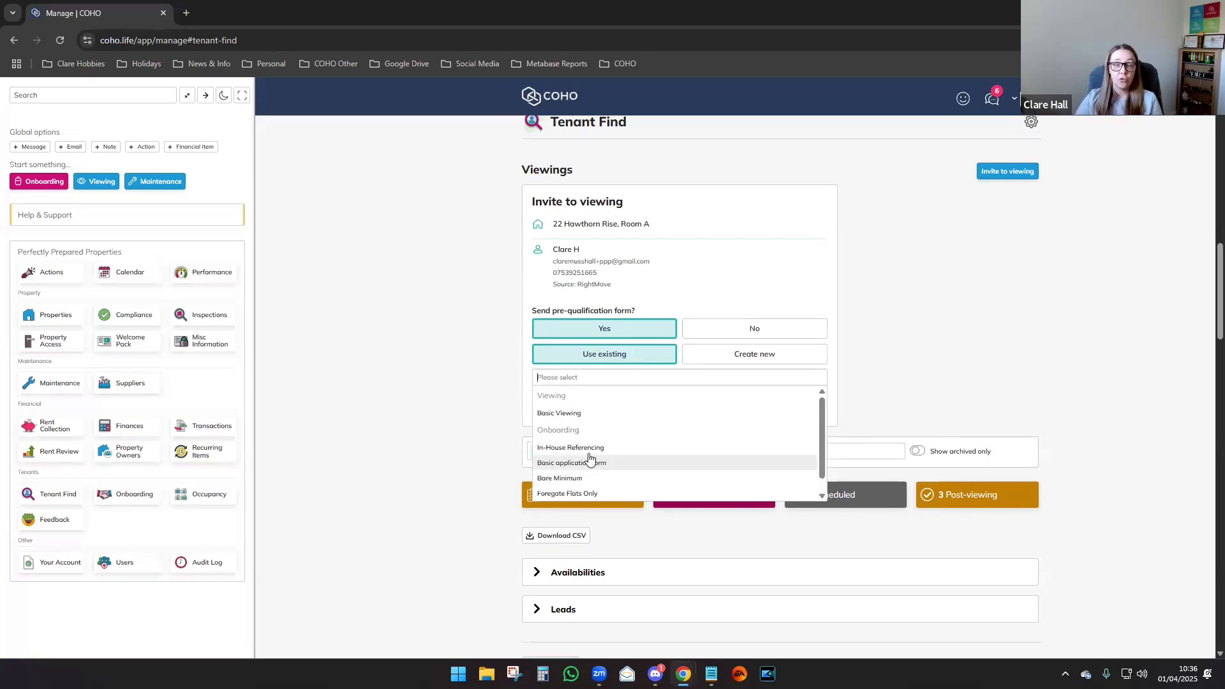
pyautogui.click(574, 413)
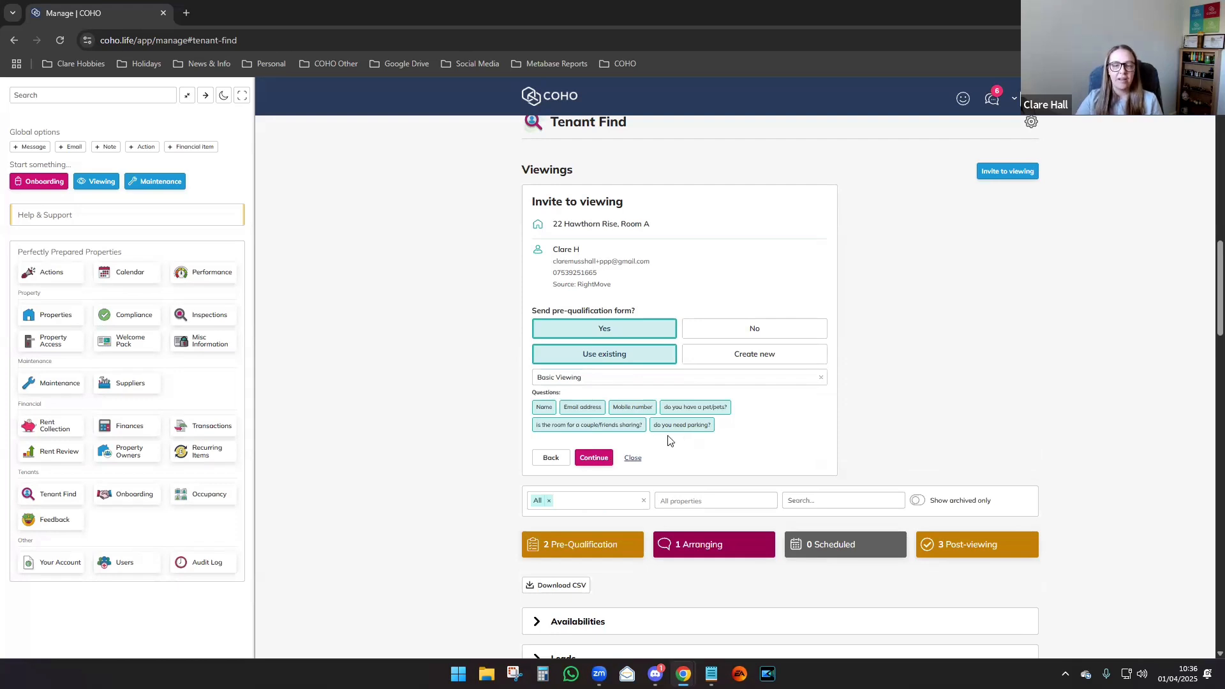
pyautogui.click(600, 460)
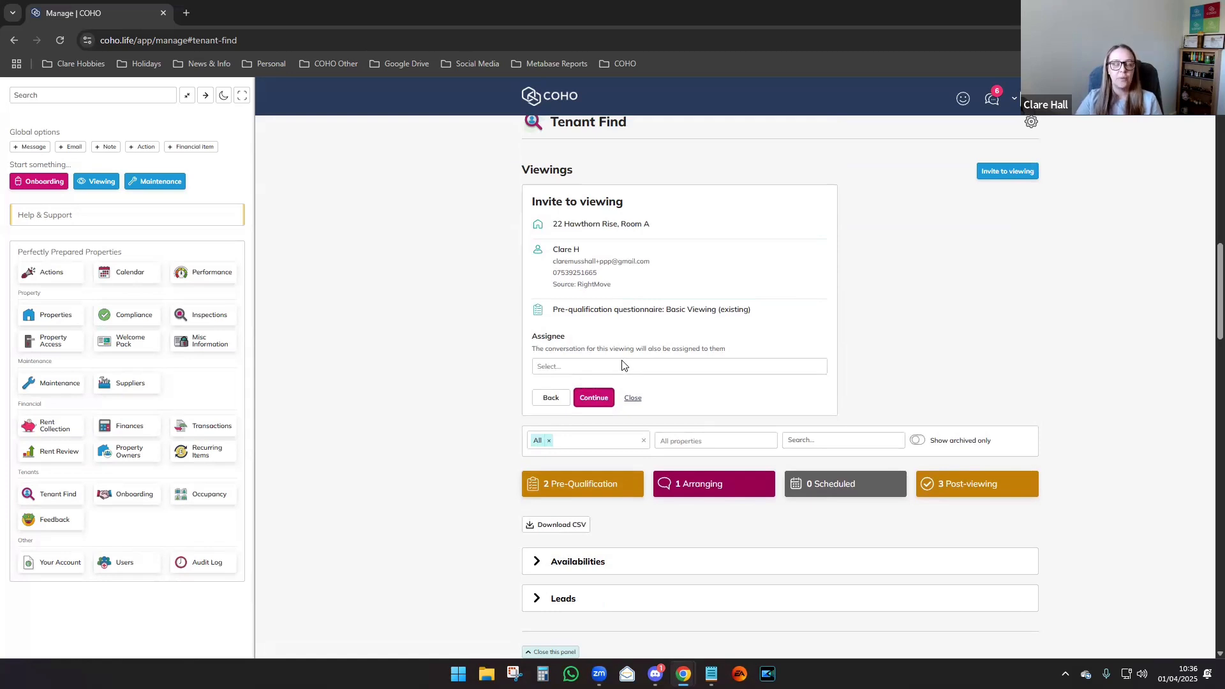
# Set the invite's Assignee to yourself (You) and continue to the message.
pyautogui.click(592, 366)
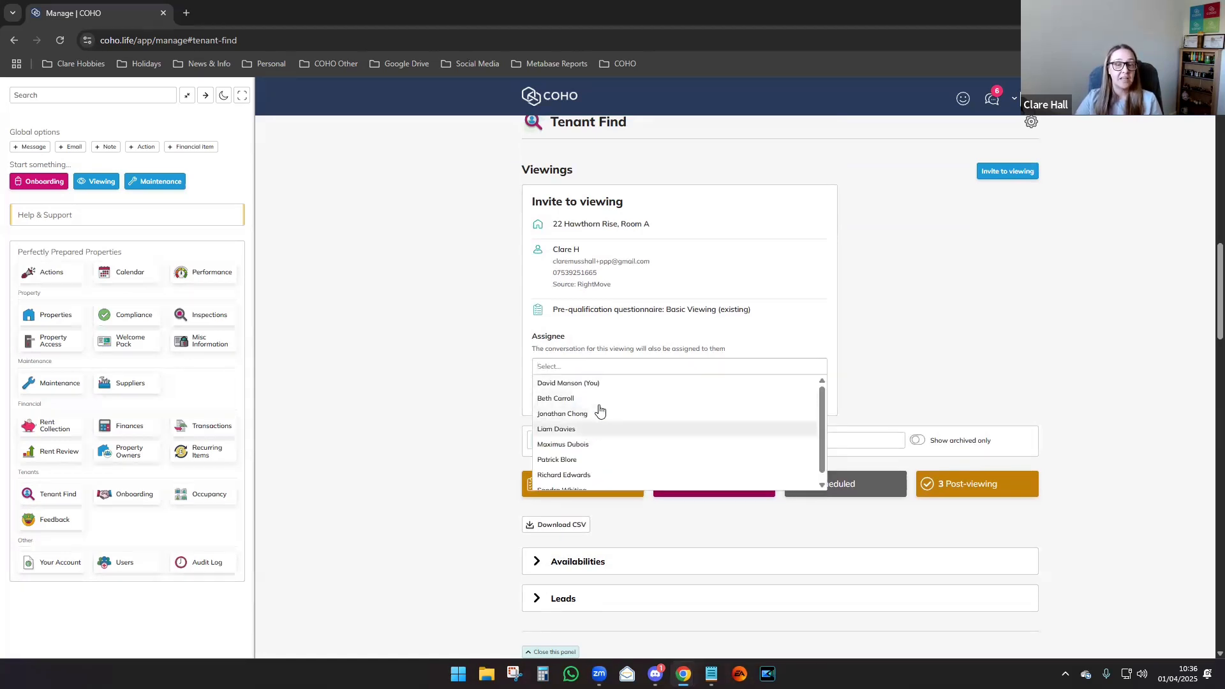
pyautogui.click(451, 391)
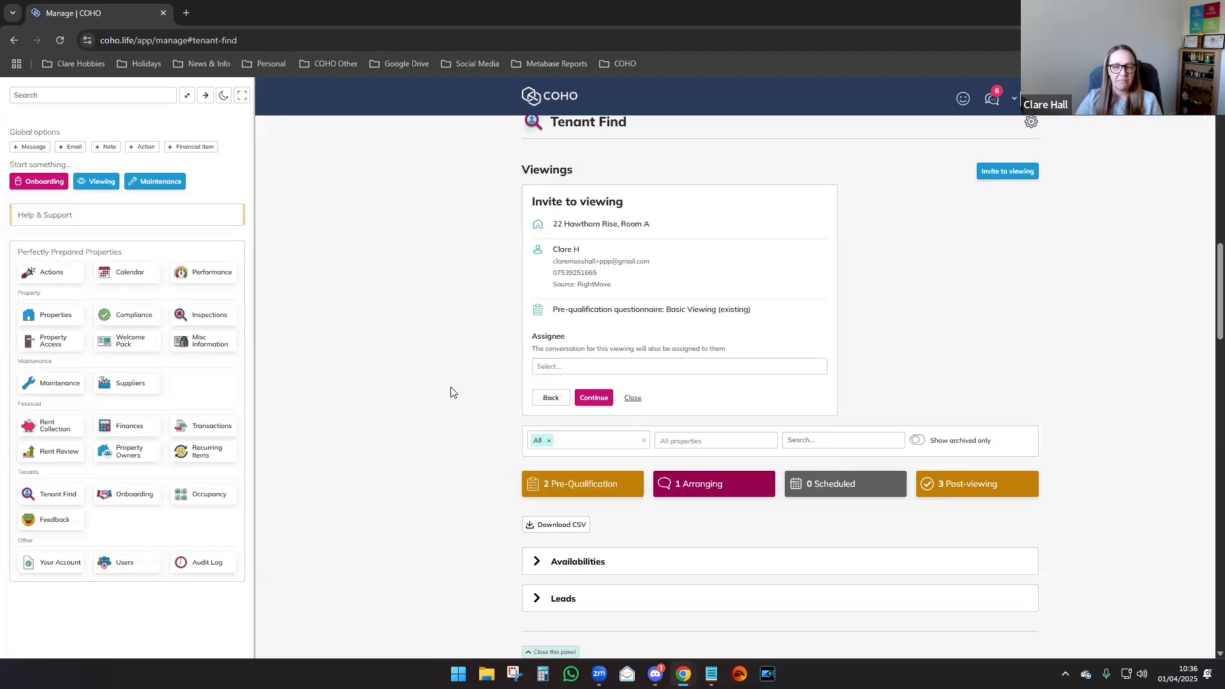
pyautogui.click(582, 369)
pyautogui.click(567, 383)
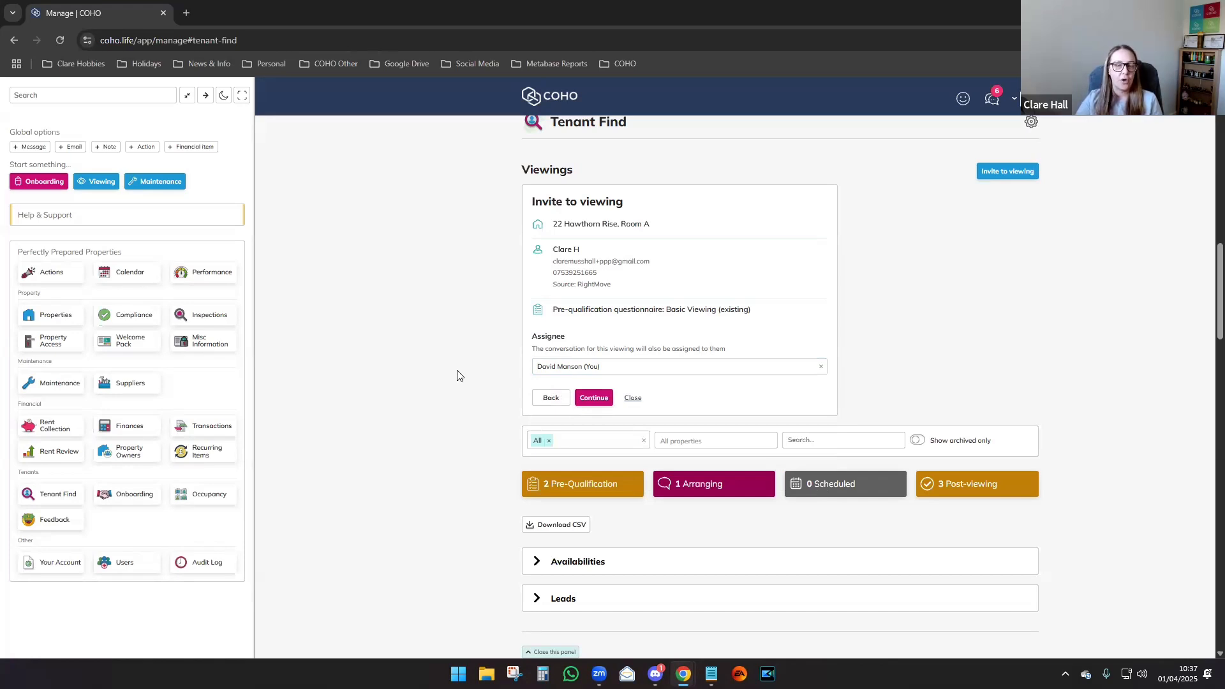
pyautogui.click(593, 398)
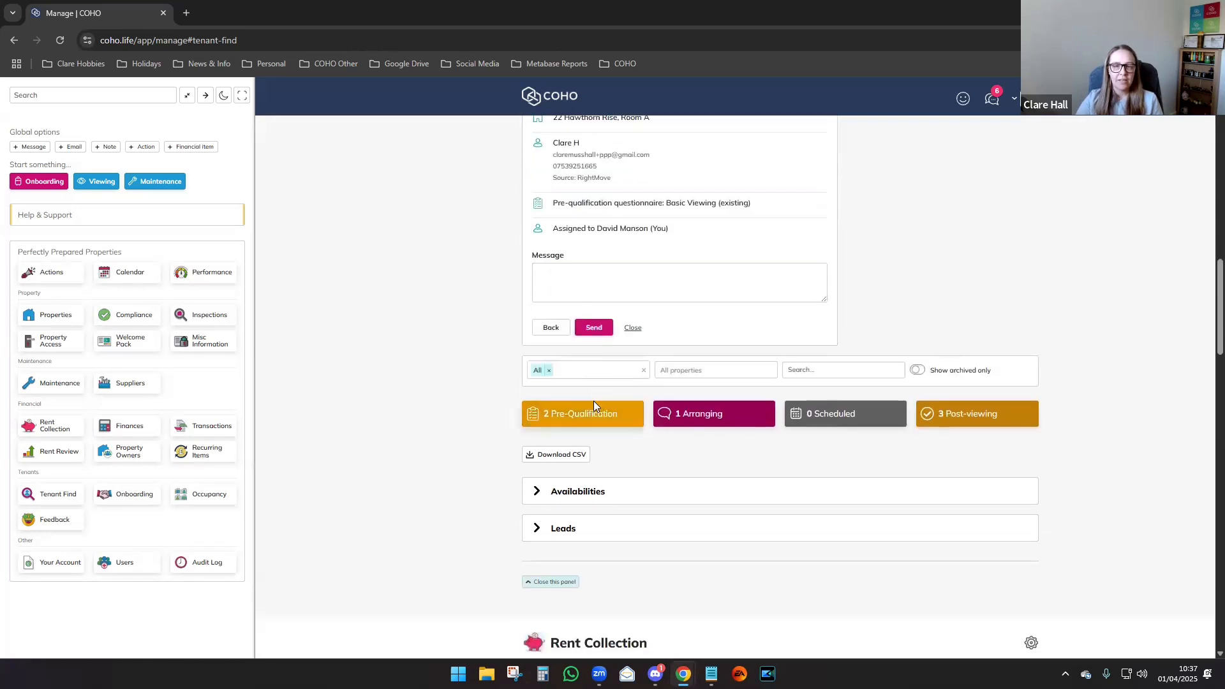
# Write a message greeting the applicant, asking them to complete and return the form, signed 'Thanks', then send.
pyautogui.scroll(2, 448, 366)
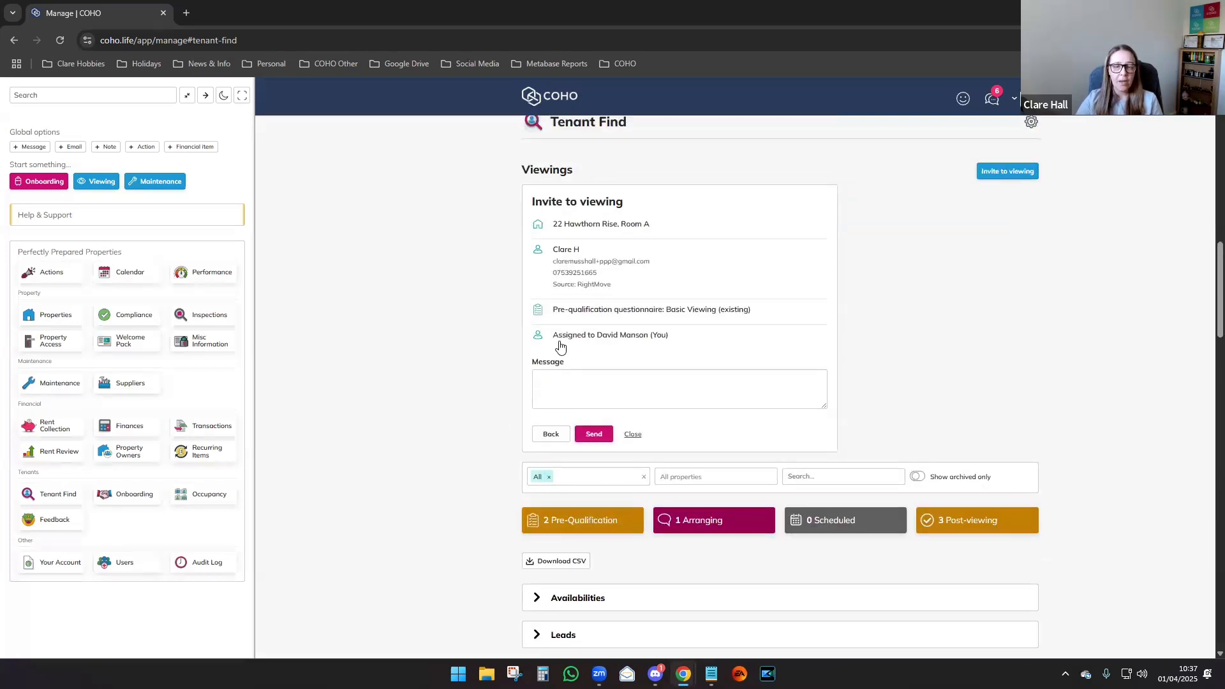
pyautogui.click(567, 385)
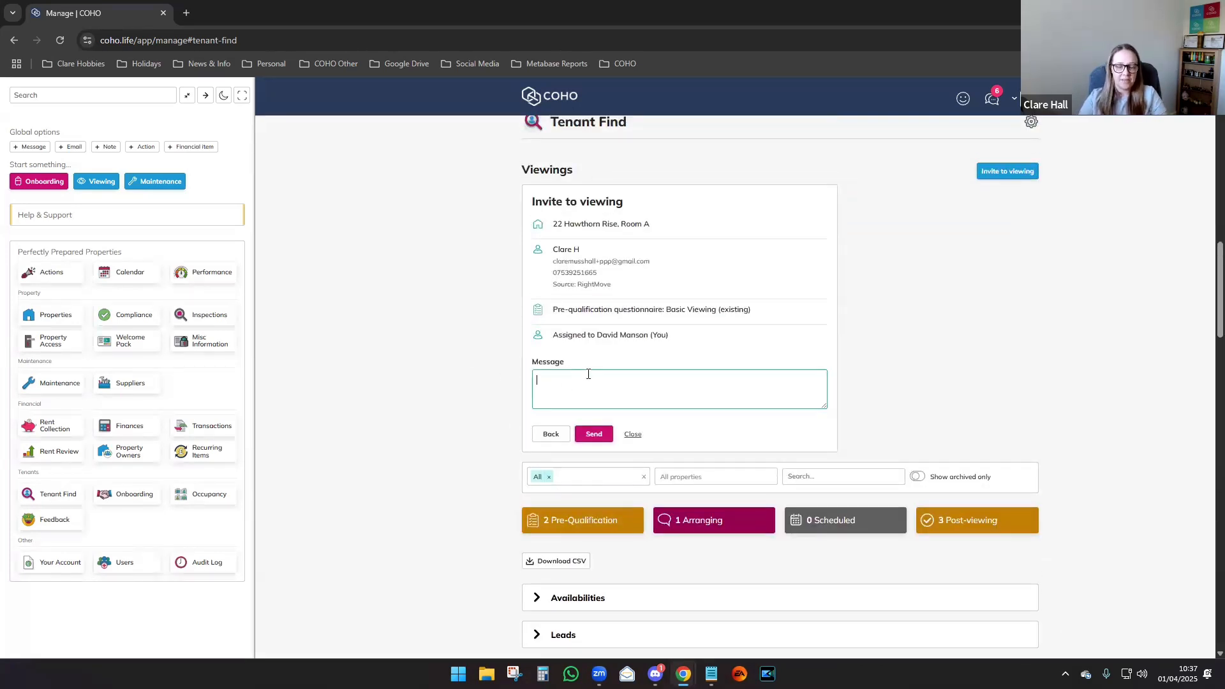
pyautogui.write('HI Clare  ')
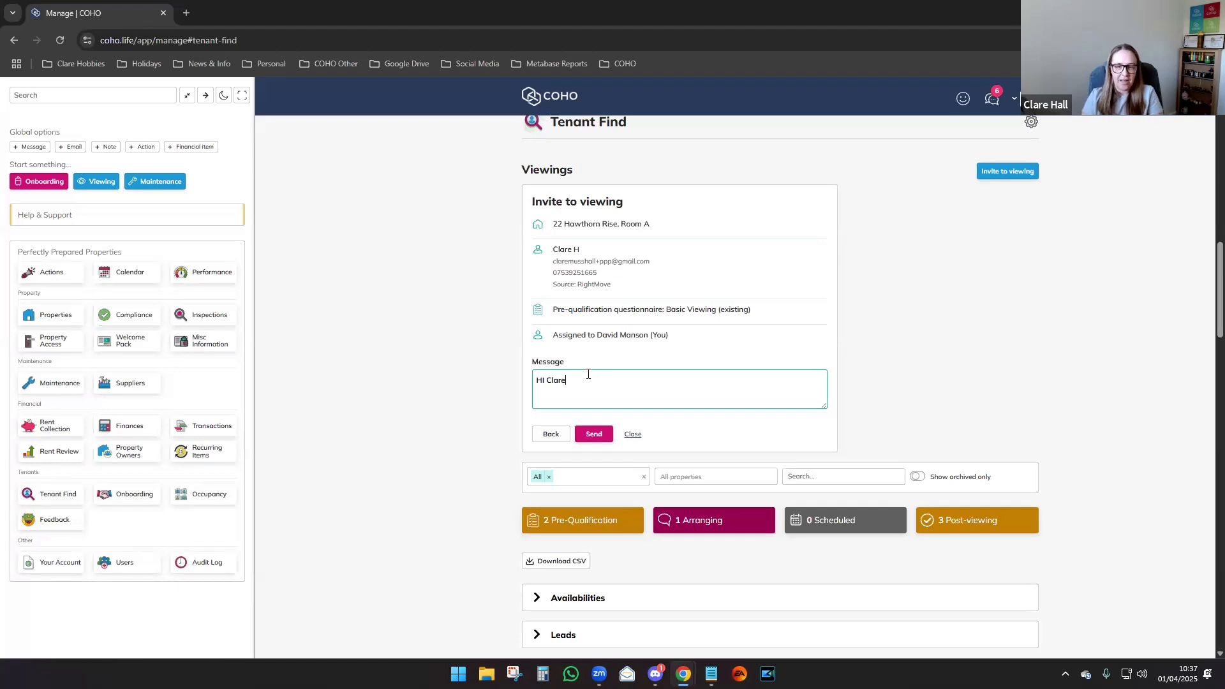
pyautogui.write('Can you')
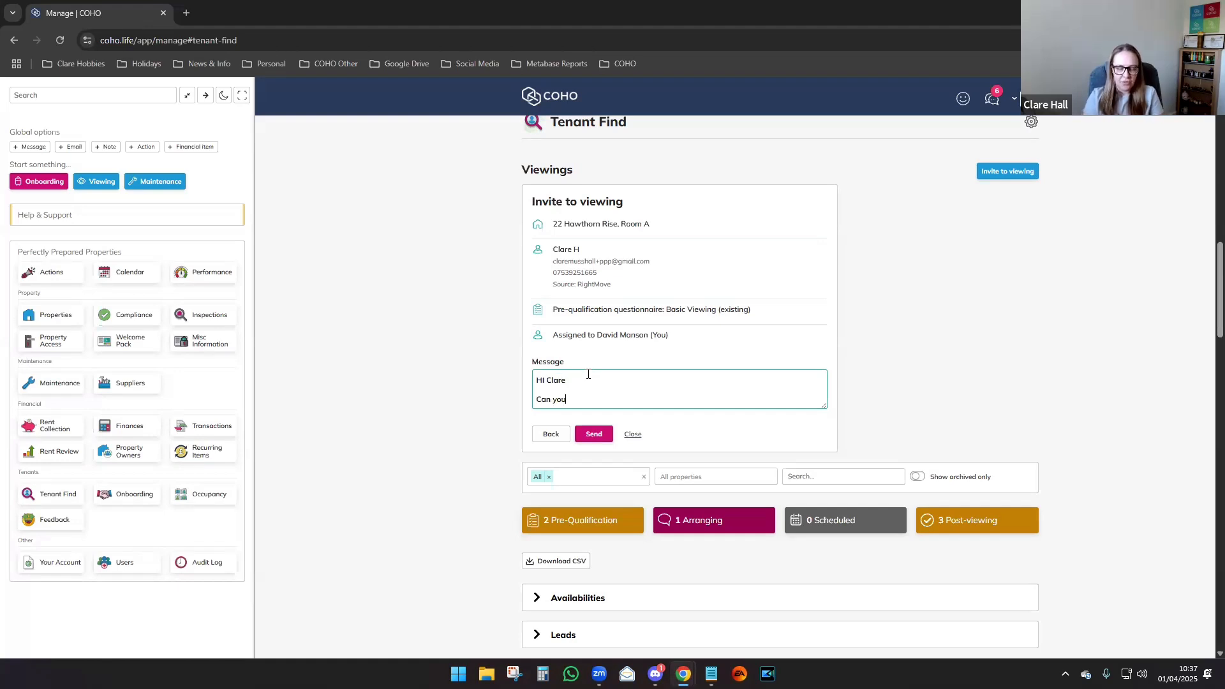
pyautogui.write(' complete the ')
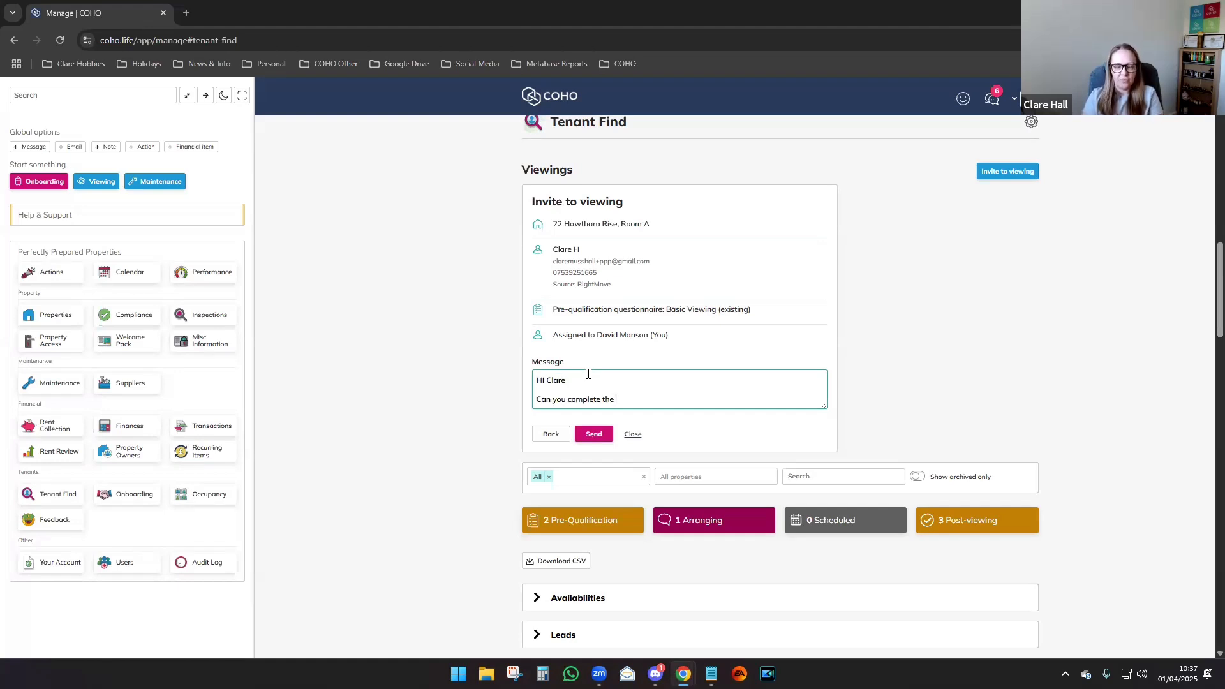
pyautogui.write('form and send i')
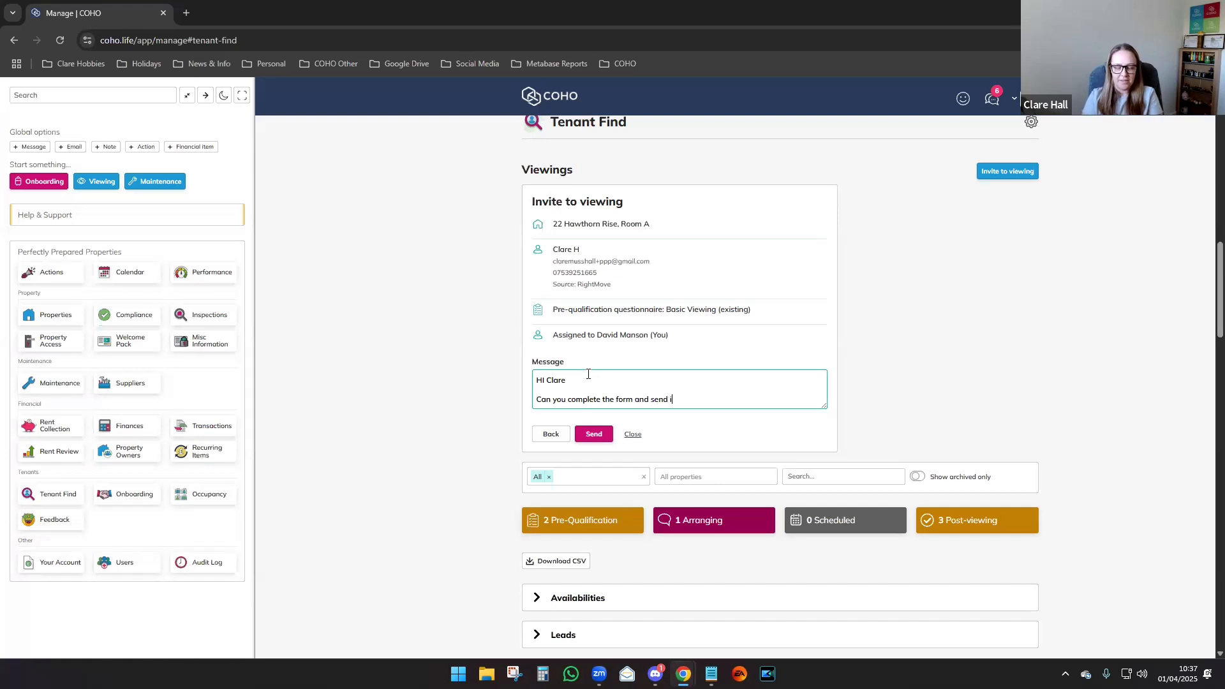
pyautogui.write('t back to me?')
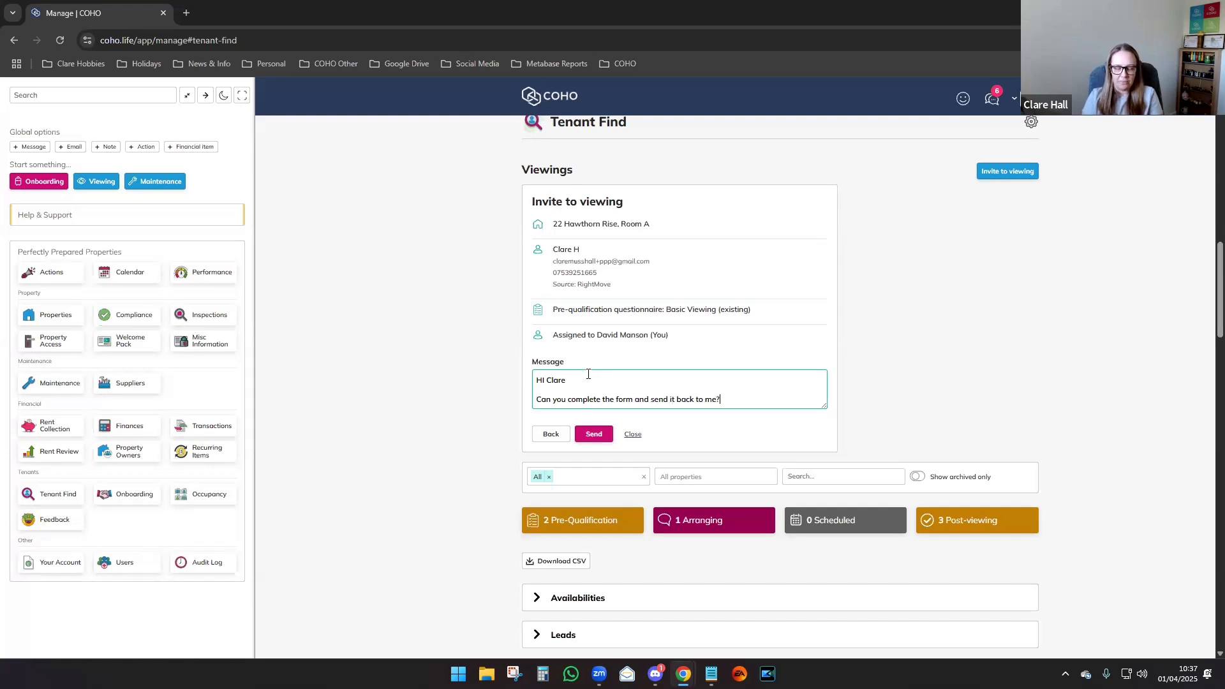
pyautogui.press('Return')
pyautogui.press('Return')
pyautogui.write('Thanks')
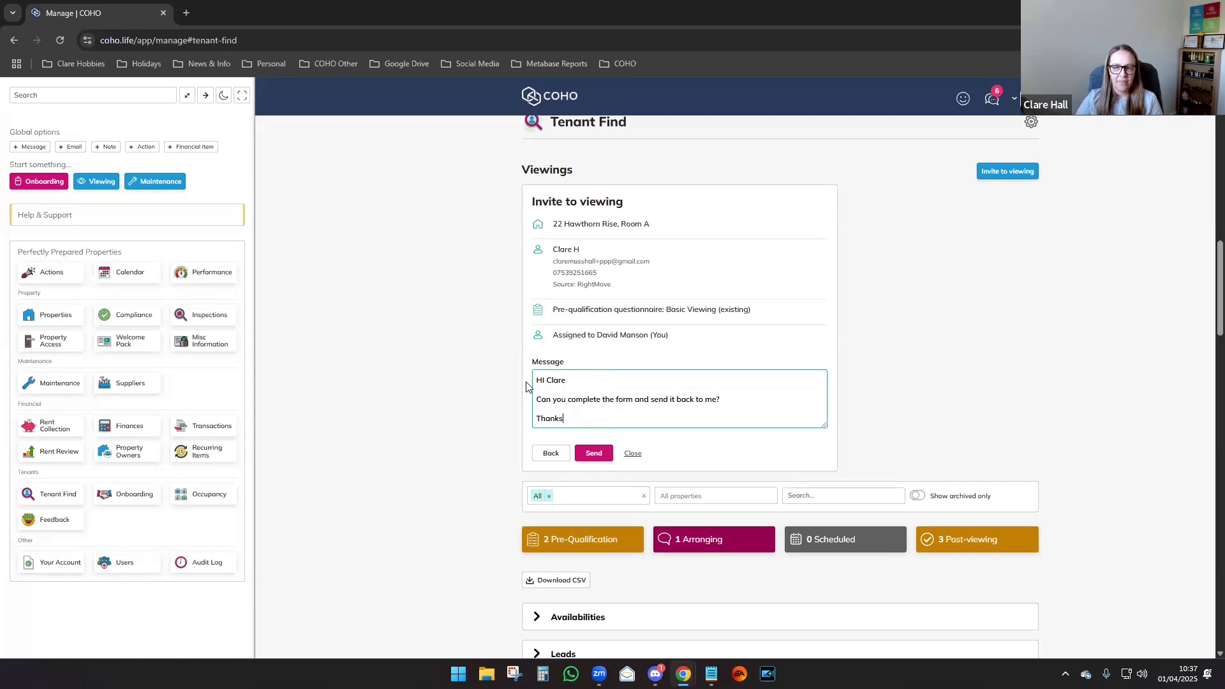
pyautogui.click(459, 391)
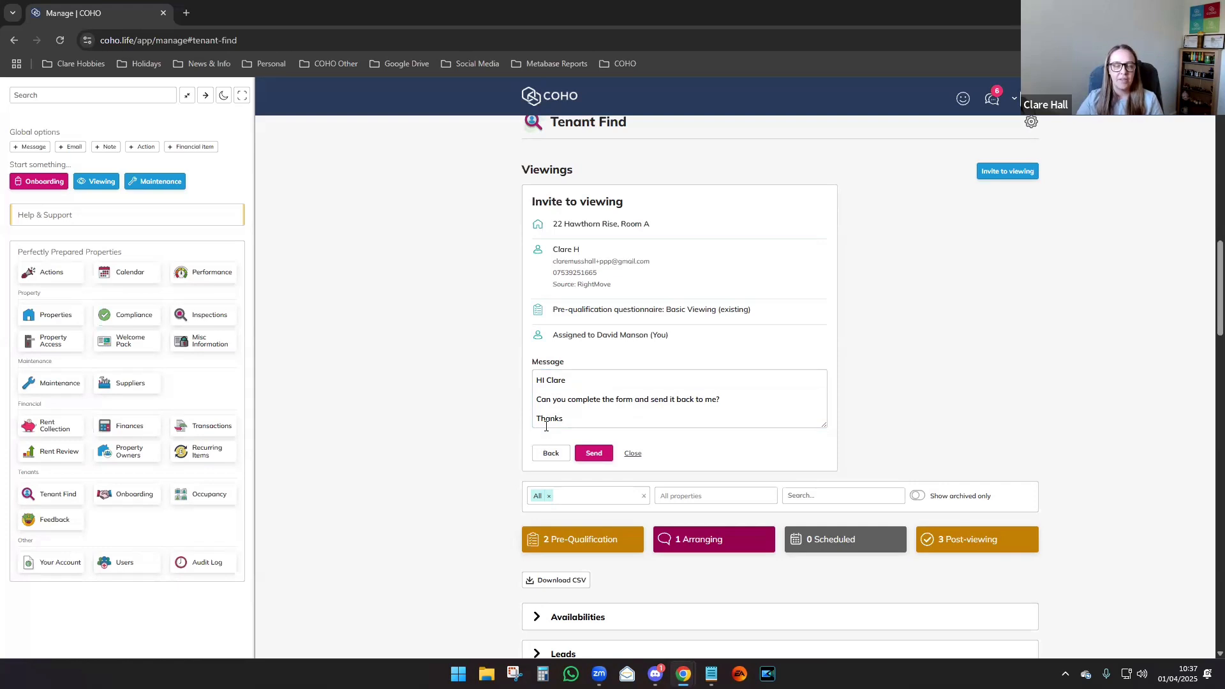
pyautogui.click(587, 456)
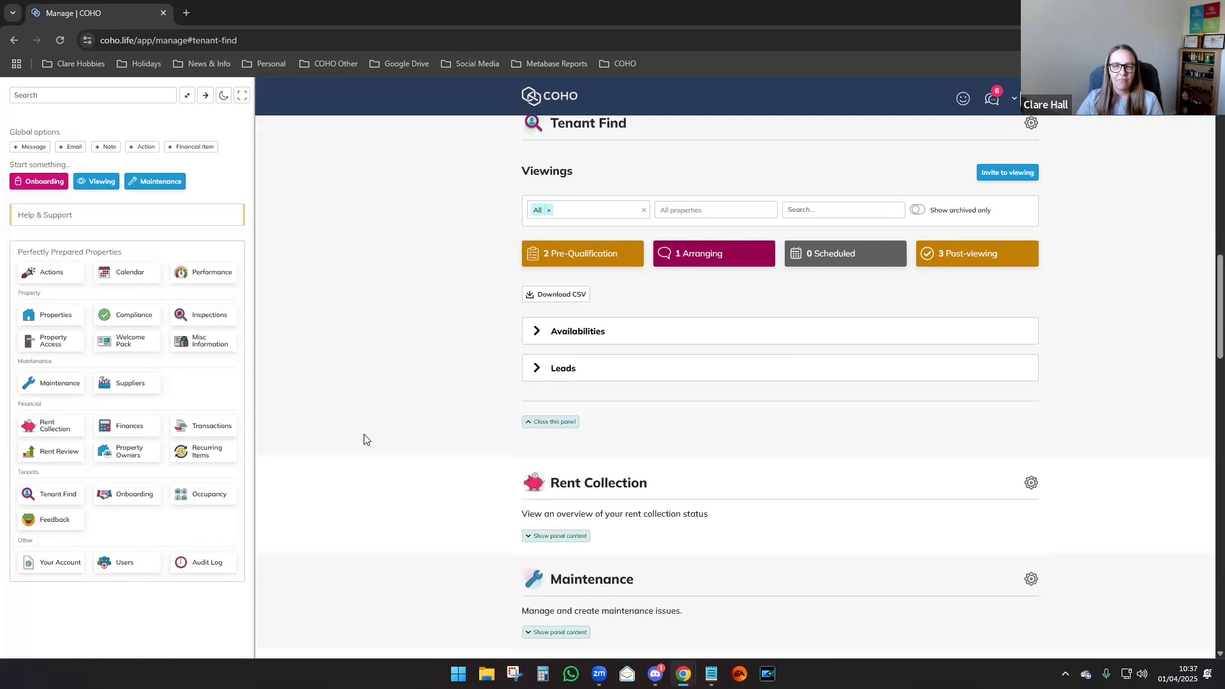
pyautogui.click(580, 363)
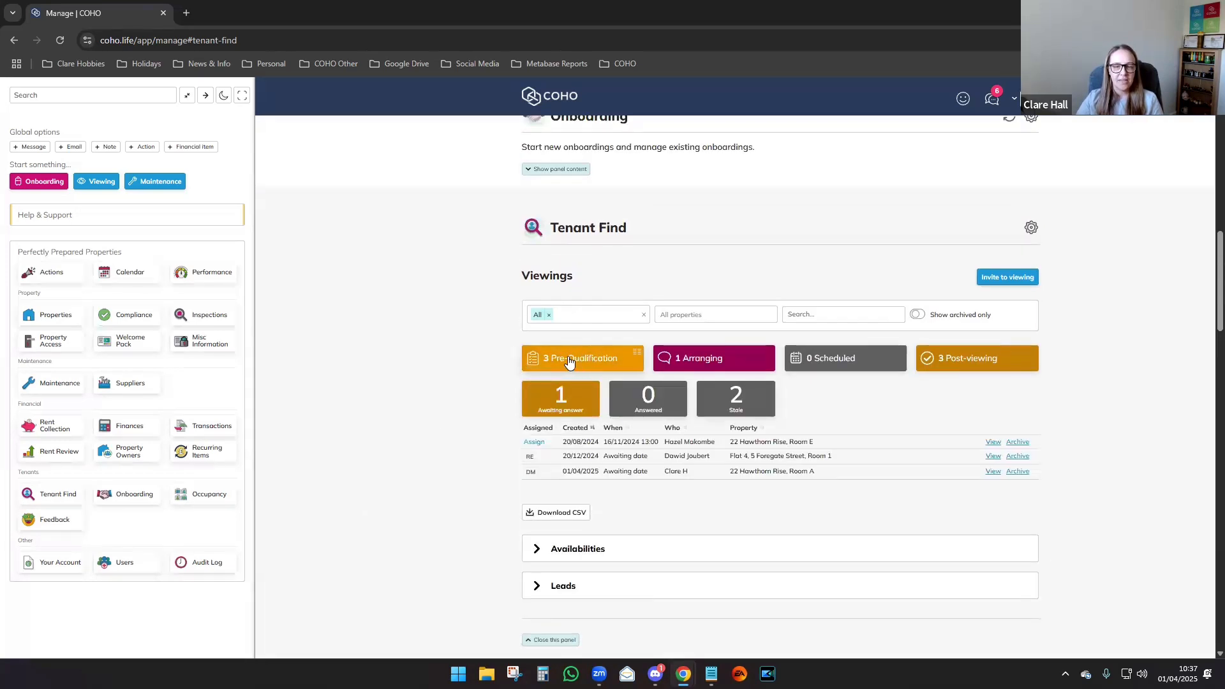
pyautogui.click(558, 399)
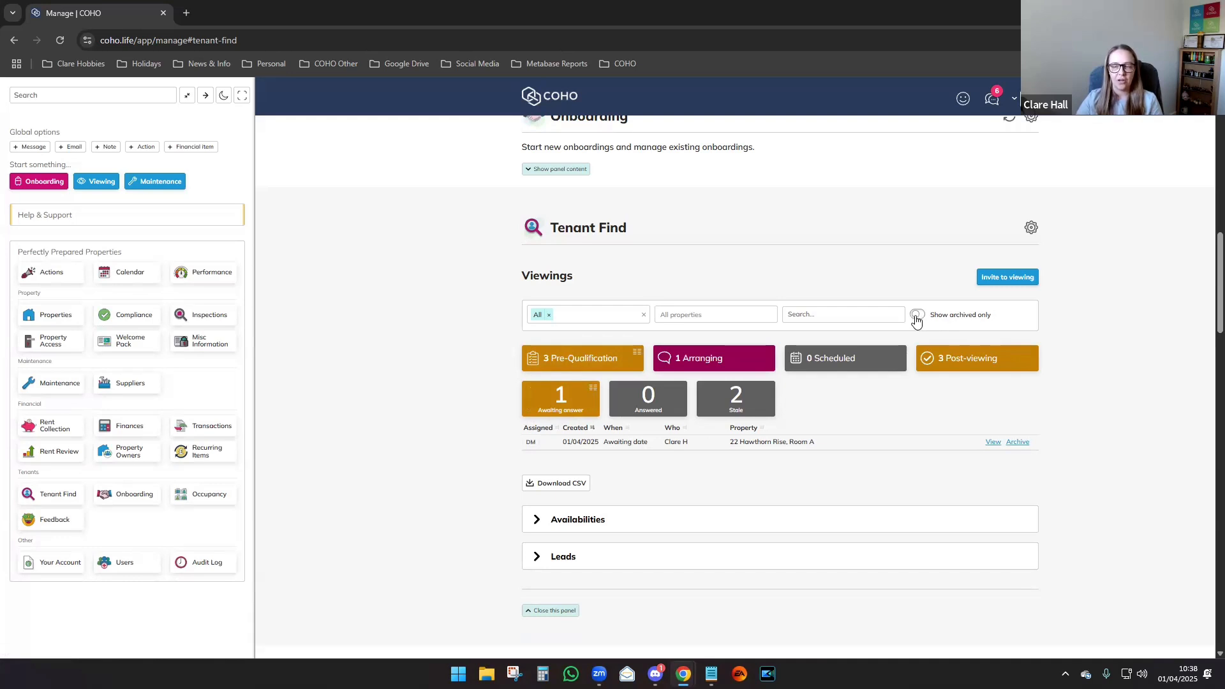
pyautogui.click(993, 443)
pyautogui.moveTo(1205, 236); pyautogui.dragTo(1204, 293)
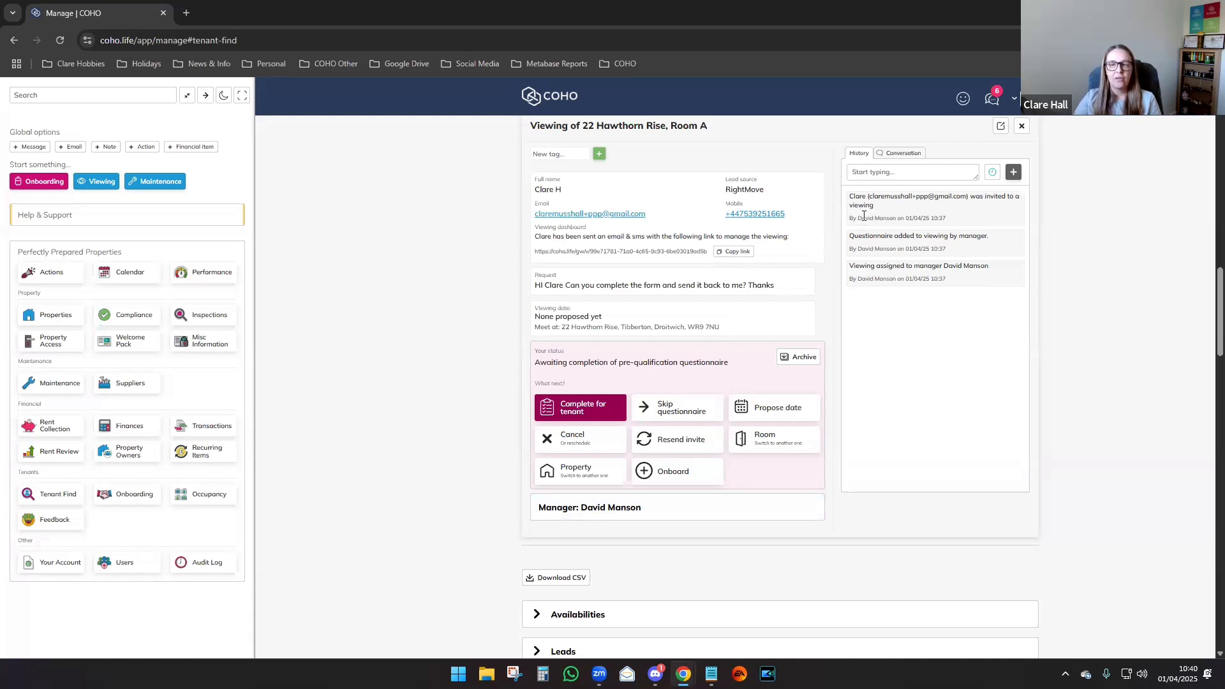
pyautogui.click(896, 156)
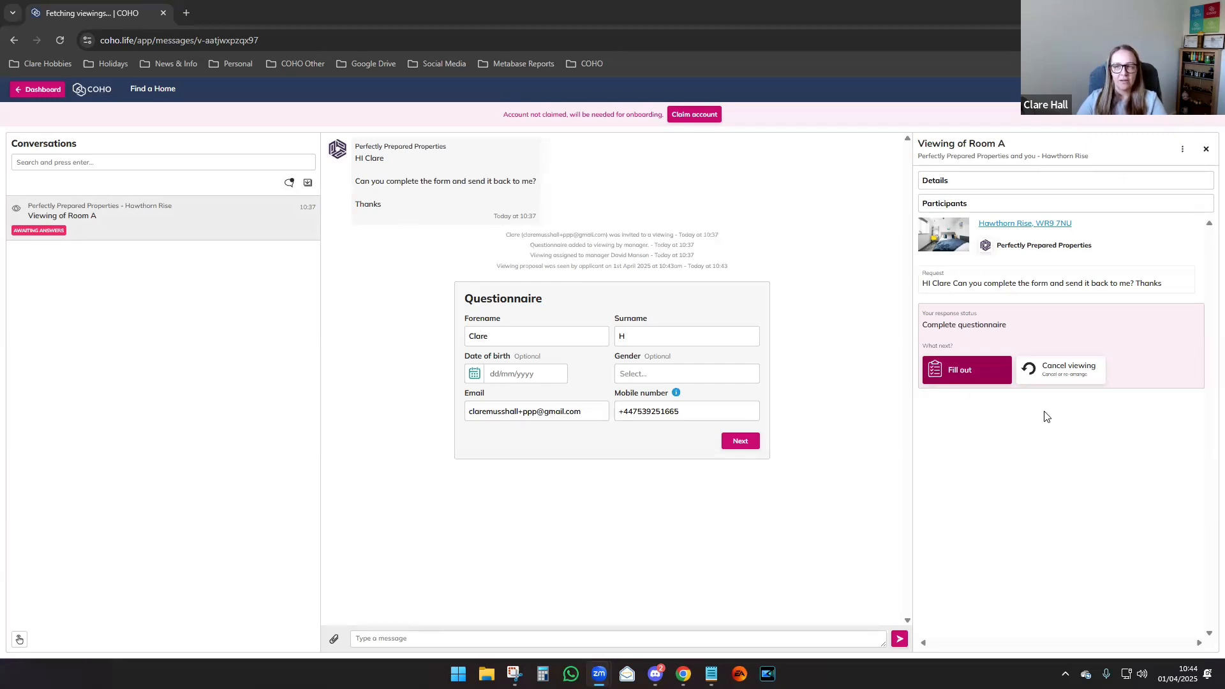
# Expand and collapse the Details and Participants sections in the conversation's side panel.
pyautogui.click(999, 182)
pyautogui.click(978, 183)
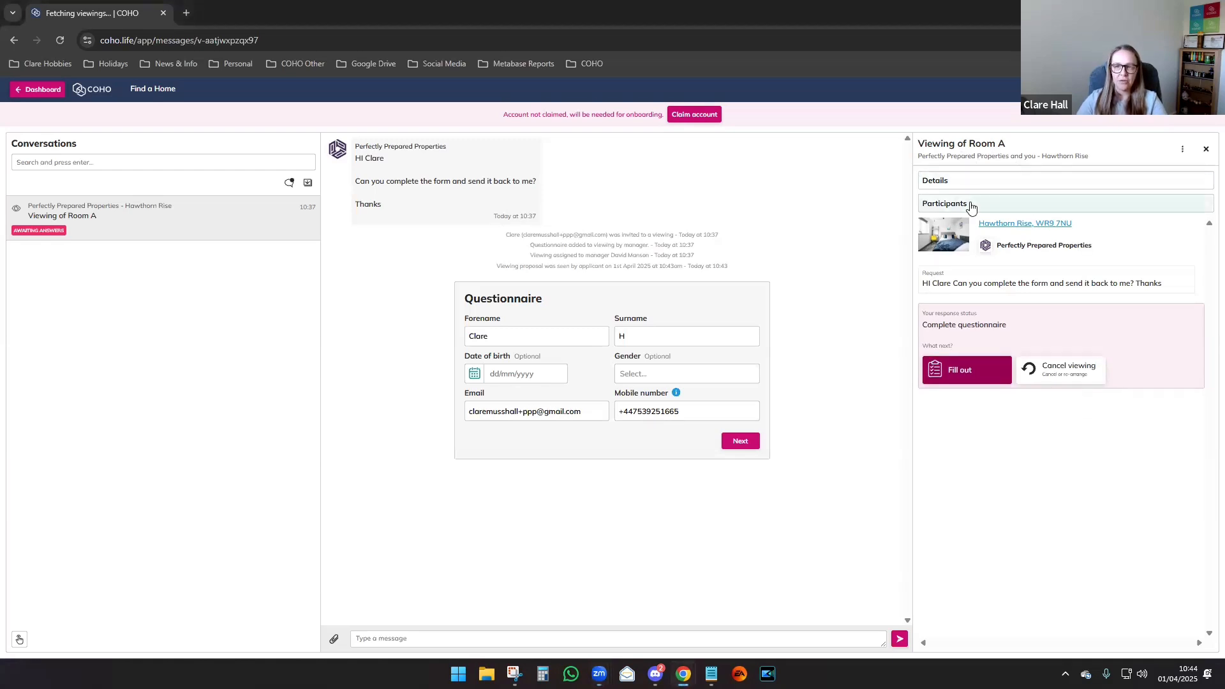
pyautogui.click(970, 205)
pyautogui.click(970, 206)
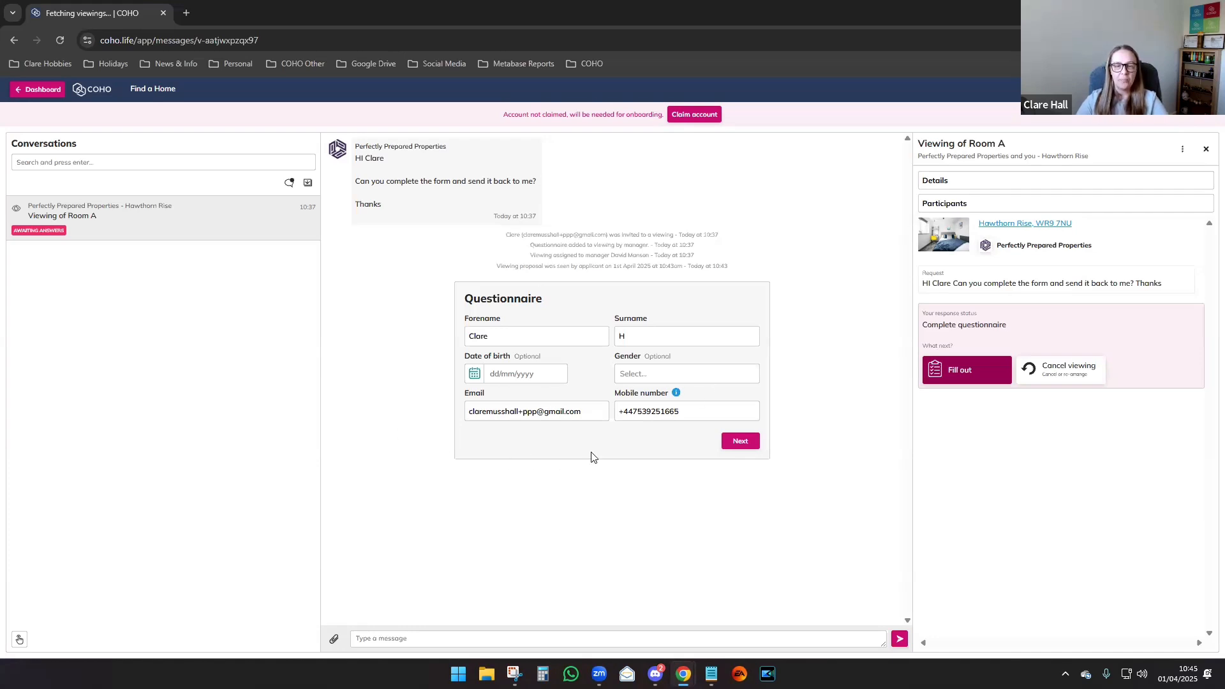
# Set the date of birth to 01/02/1984 and the gender to Female.
pyautogui.click(474, 373)
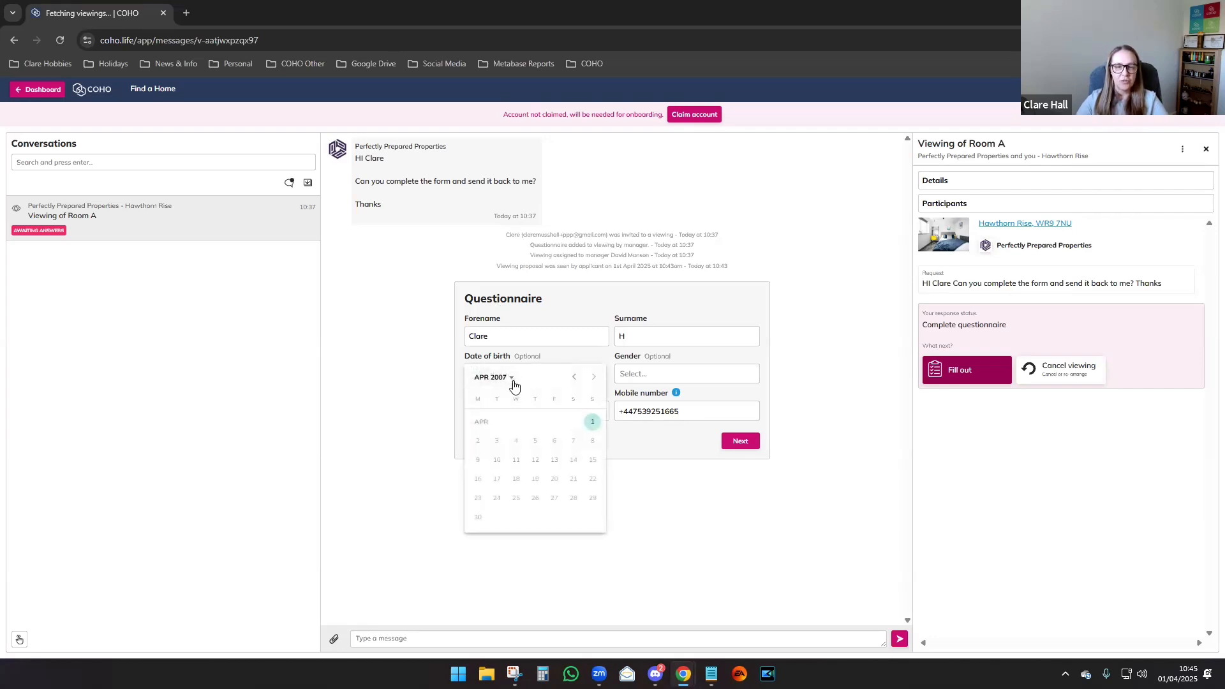
pyautogui.click(514, 382)
pyautogui.click(486, 404)
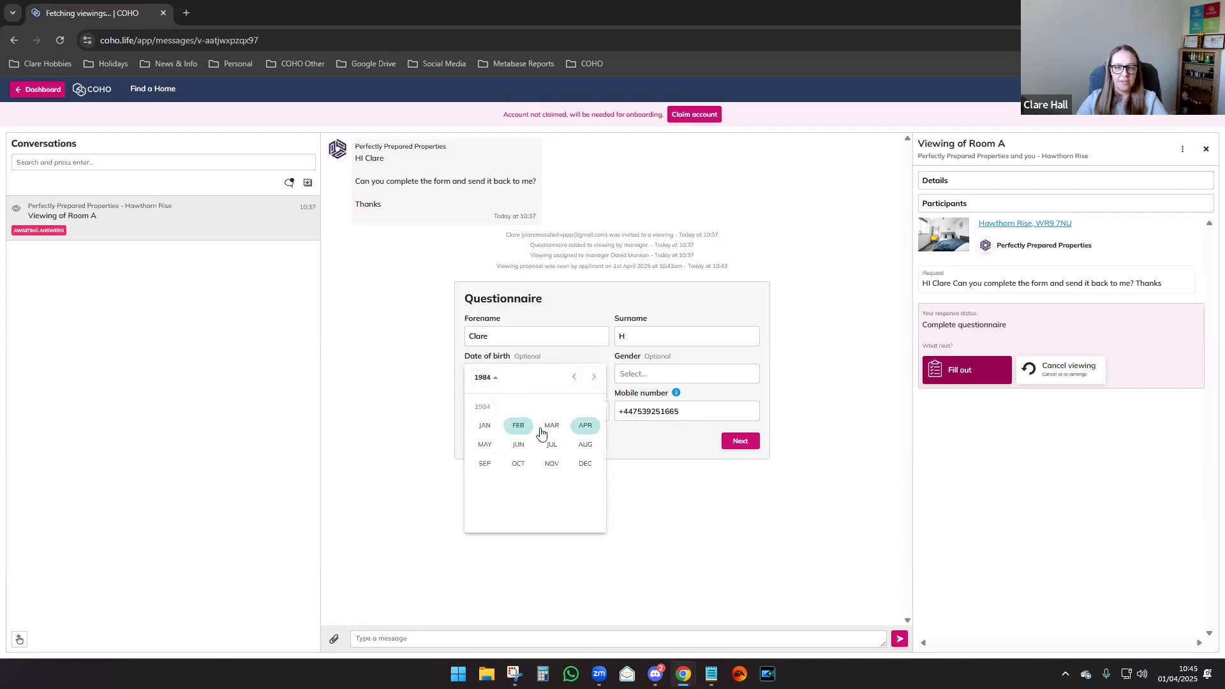
pyautogui.click(518, 425)
pyautogui.click(515, 445)
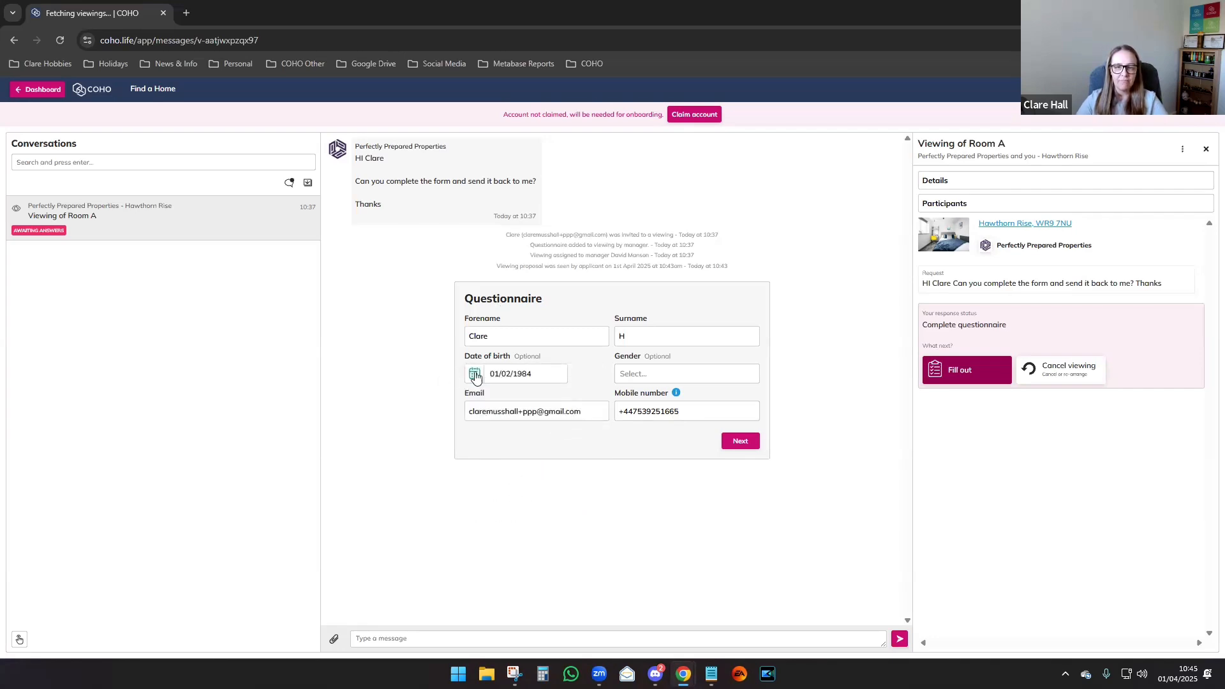
pyautogui.click(631, 374)
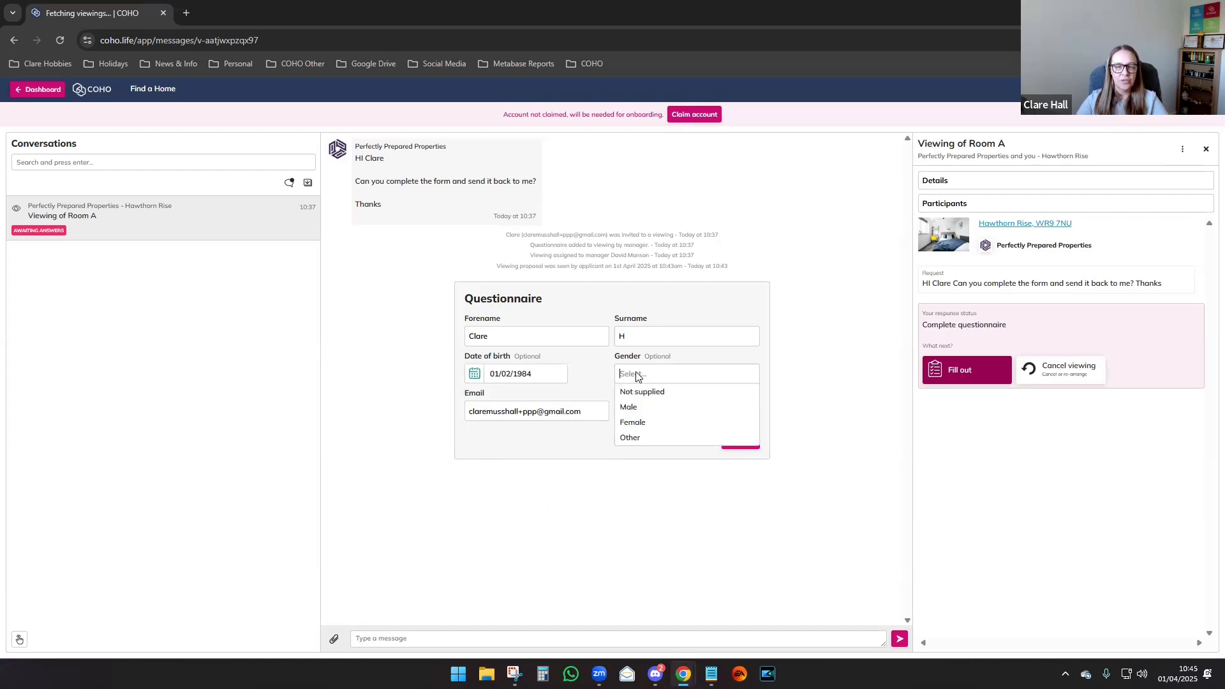
pyautogui.click(662, 424)
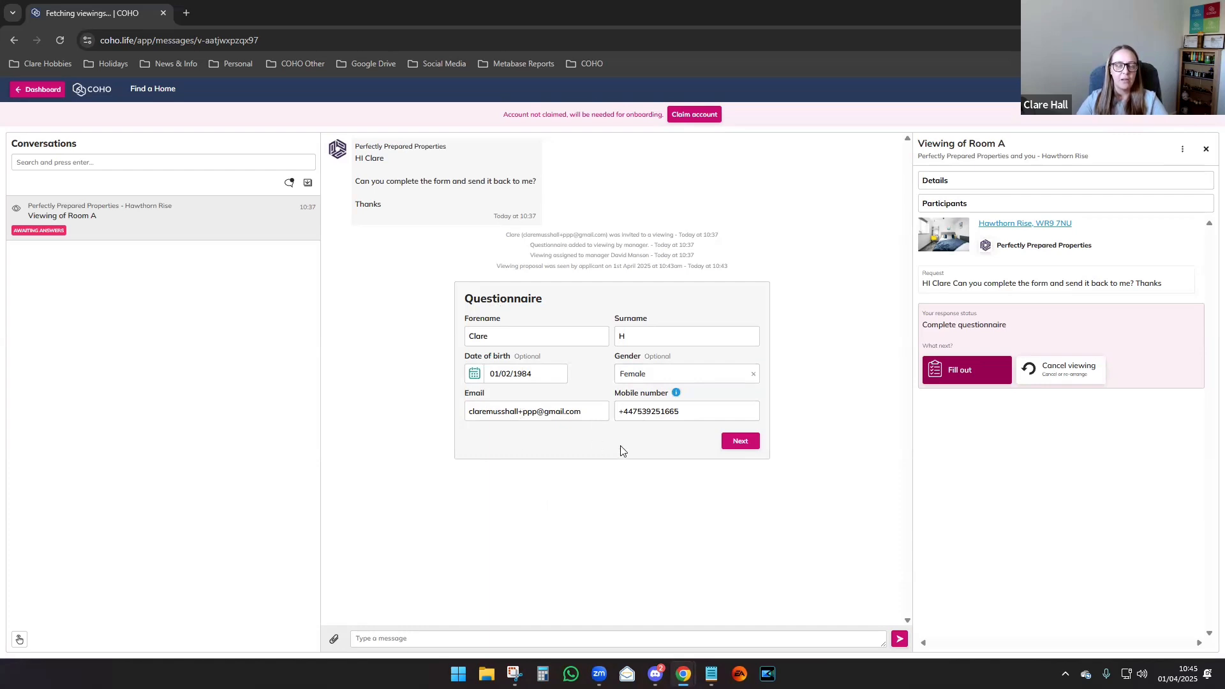
# On the next questionnaire page, answer No to pets, No to sharing and Yes to parking.
pyautogui.click(748, 445)
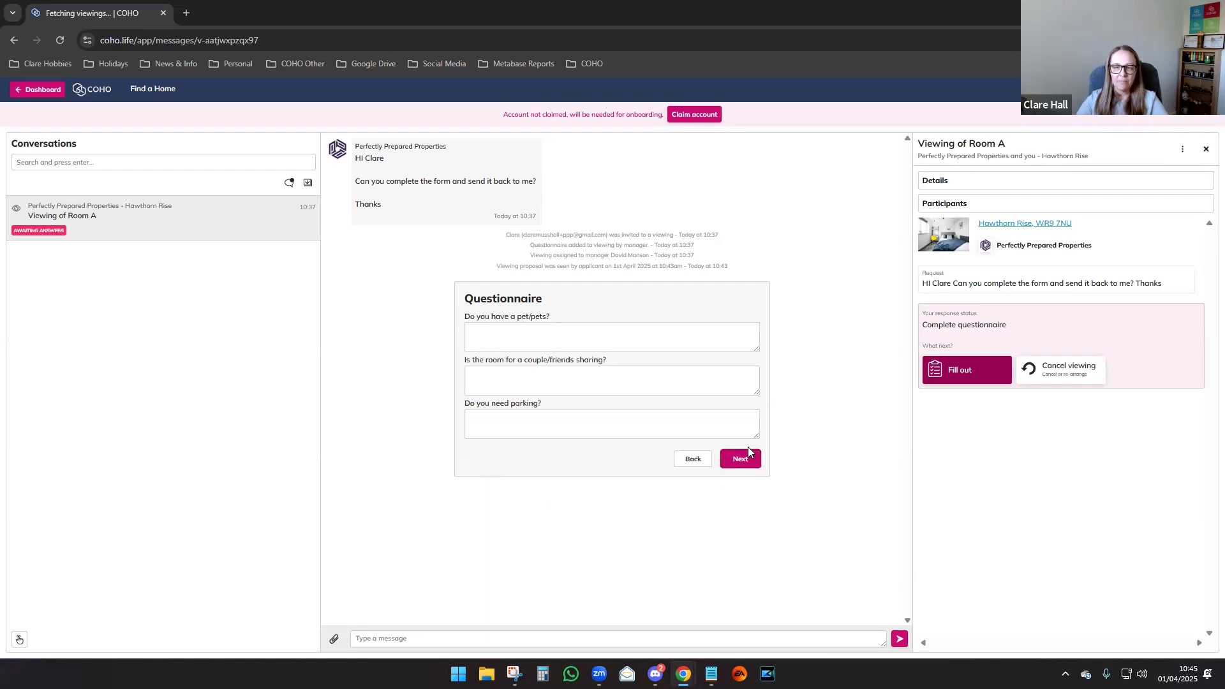
pyautogui.click(491, 336)
pyautogui.write('No')
pyautogui.click(557, 383)
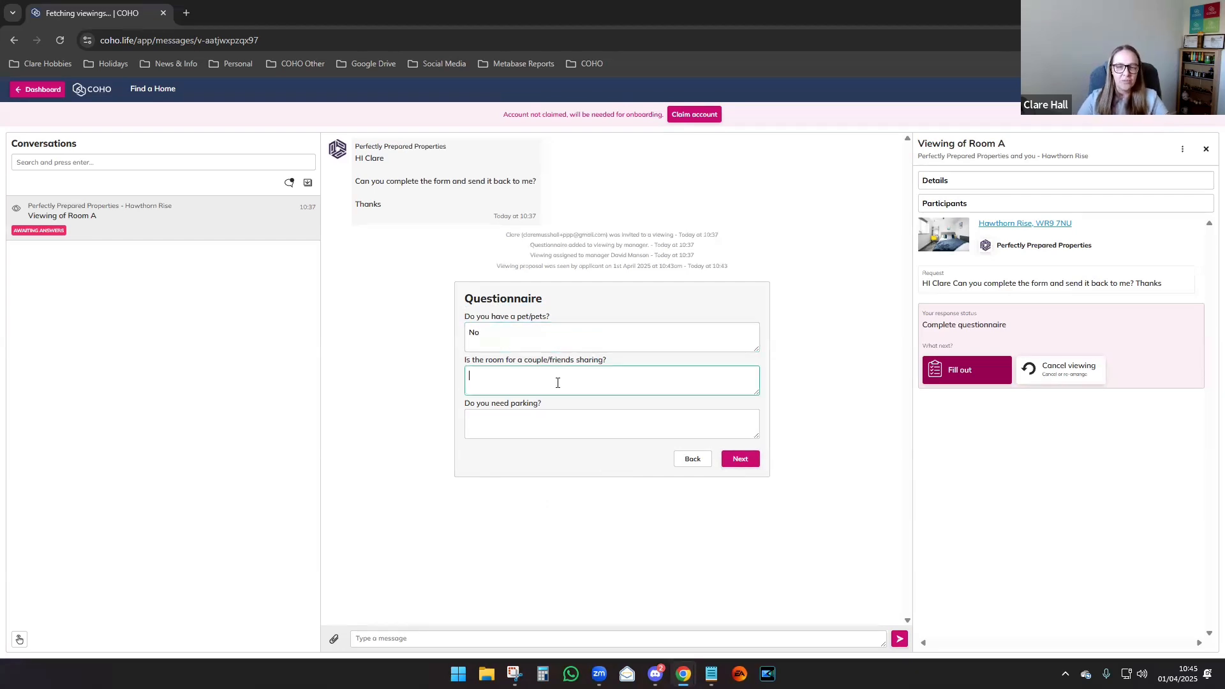
pyautogui.write('No')
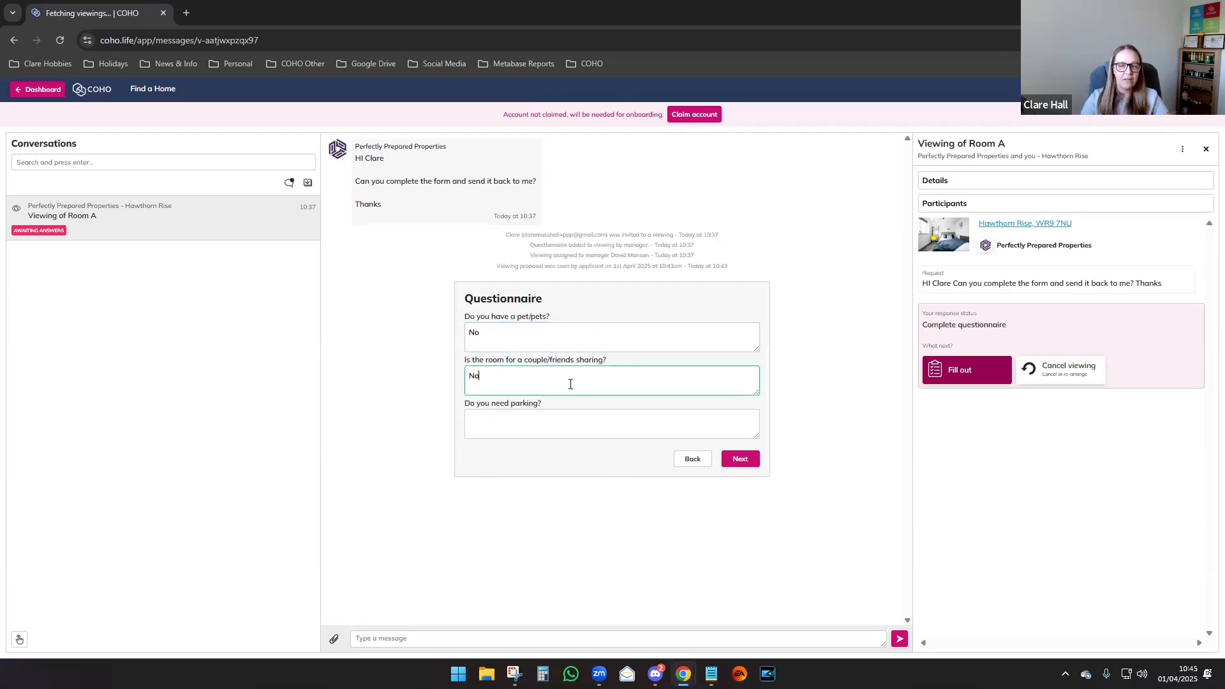
pyautogui.click(549, 414)
pyautogui.write('Yes')
pyautogui.click(417, 415)
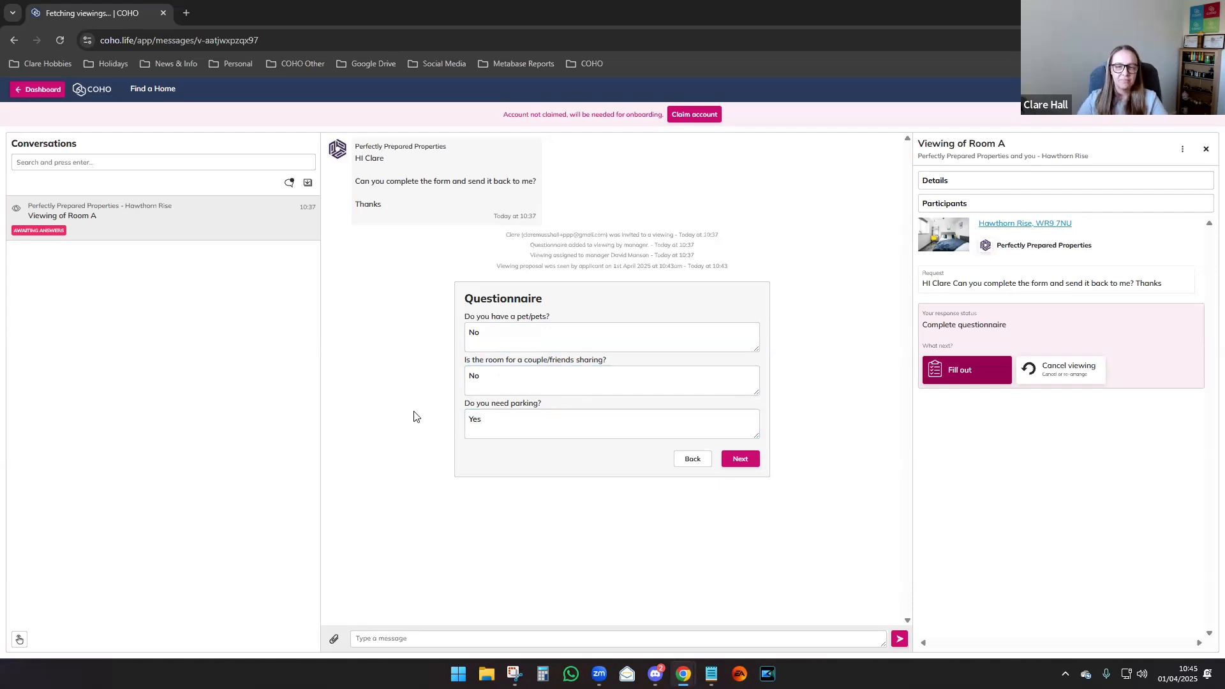
# Agree to the questionnaire declaration and save the completed questionnaire.
pyautogui.click(740, 460)
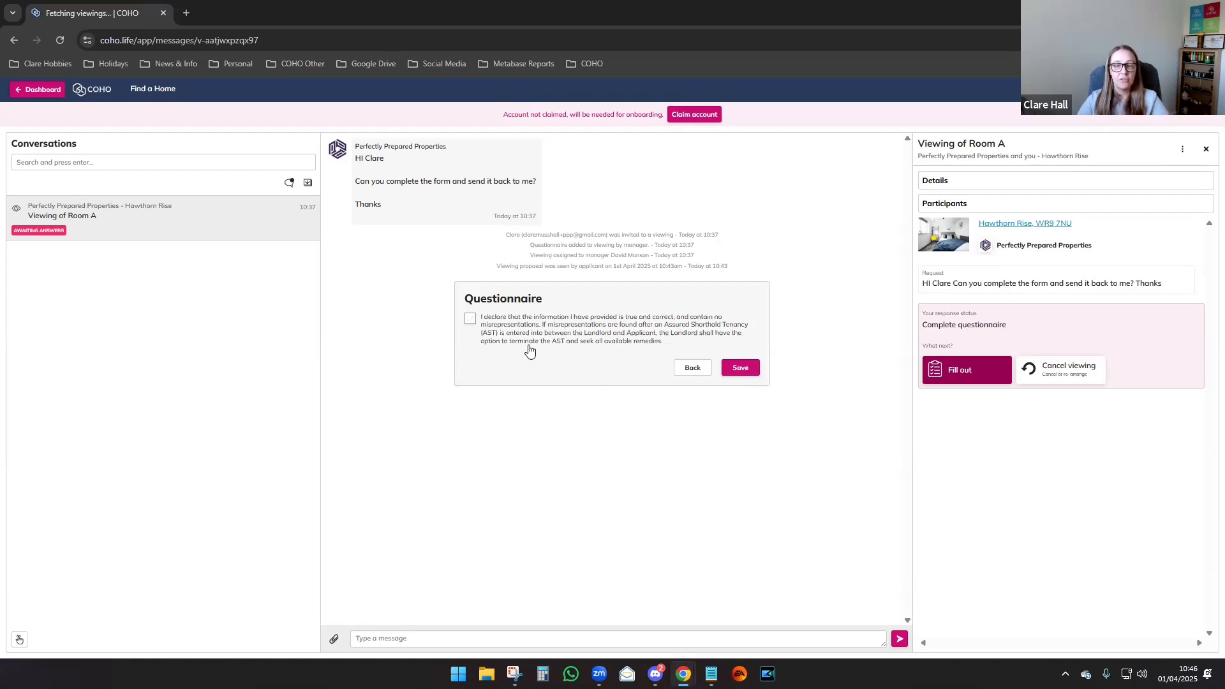
pyautogui.click(469, 322)
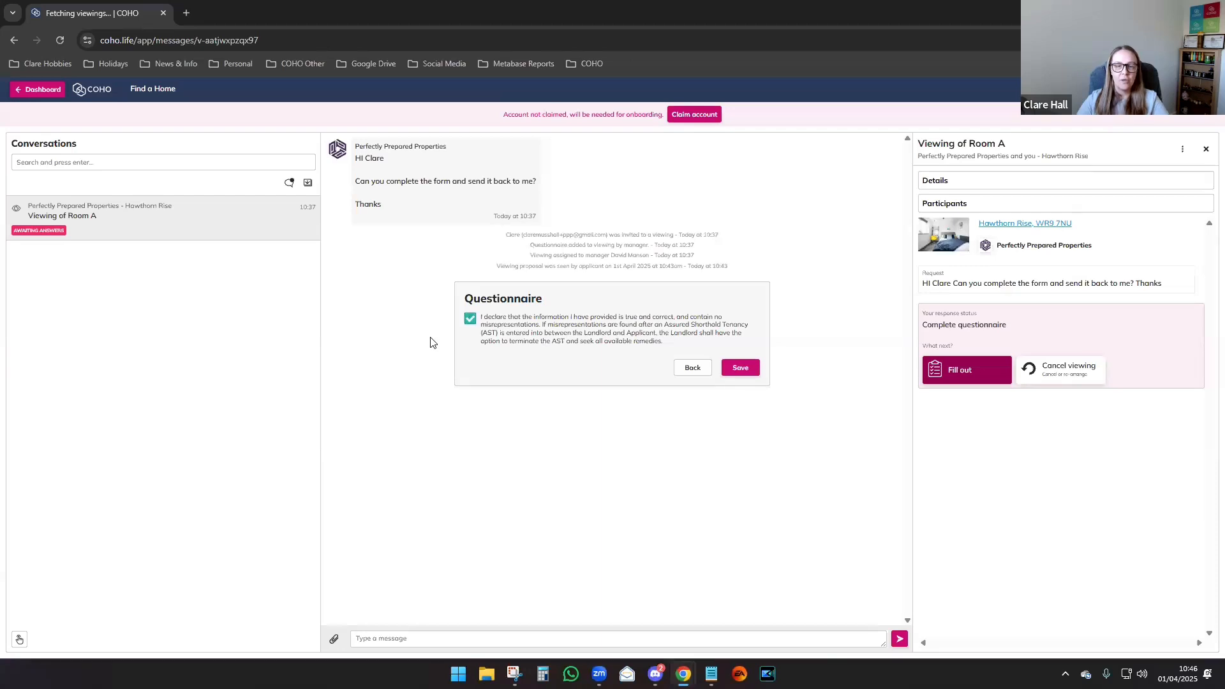
pyautogui.click(740, 368)
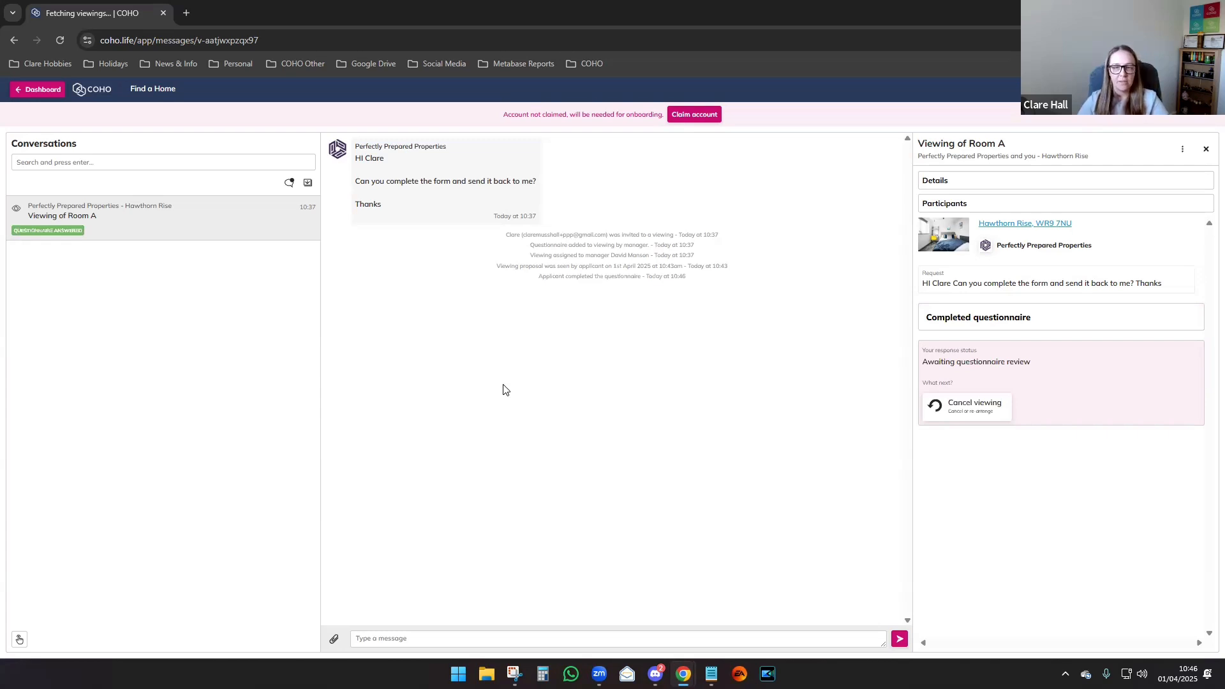
# Send the reply 'Hi there!' with 'That has now been completed' on a new line.
pyautogui.click(437, 636)
pyautogui.write('Hi')
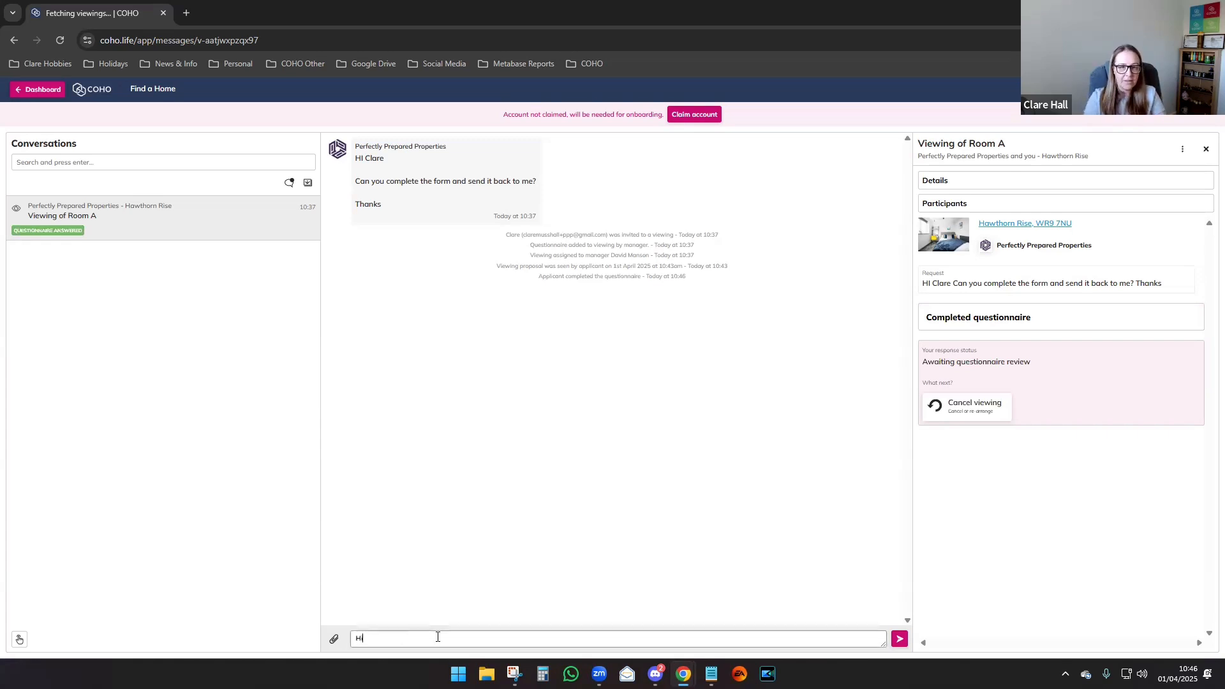
pyautogui.write(' there!')
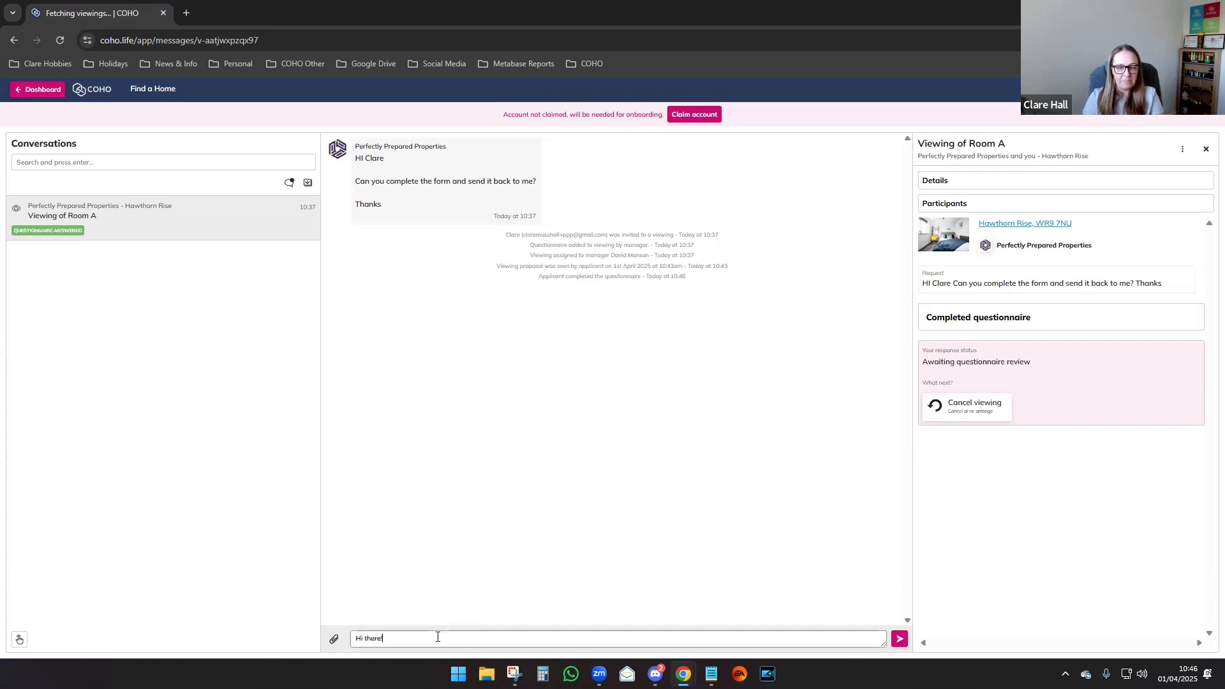
pyautogui.hotkey('shift', 'Return')
pyautogui.hotkey('shift', 'Return')
pyautogui.write('Tha')
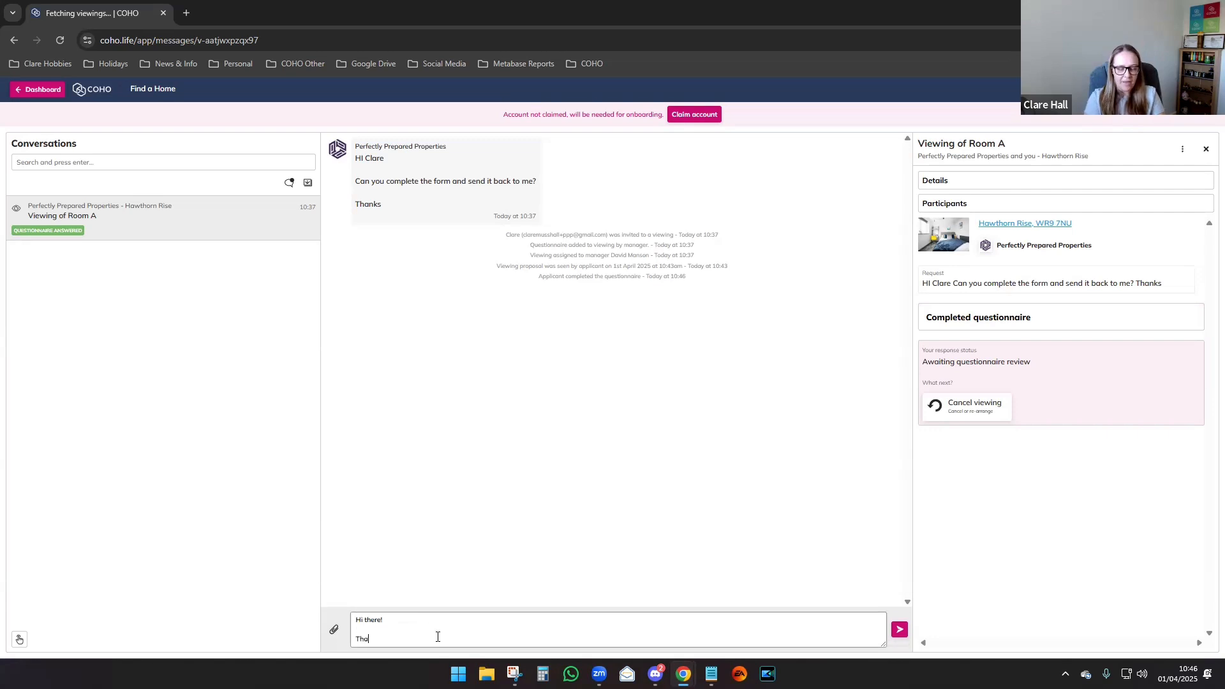
pyautogui.write('t has now been ')
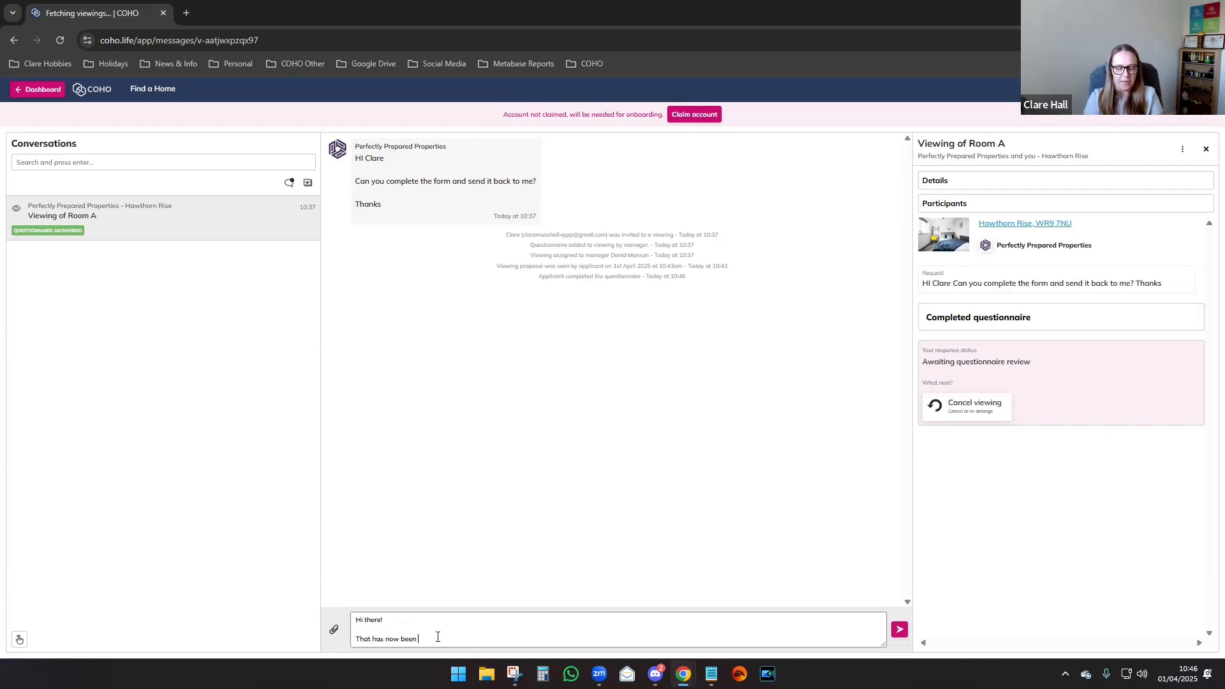
pyautogui.write('completed ;)')
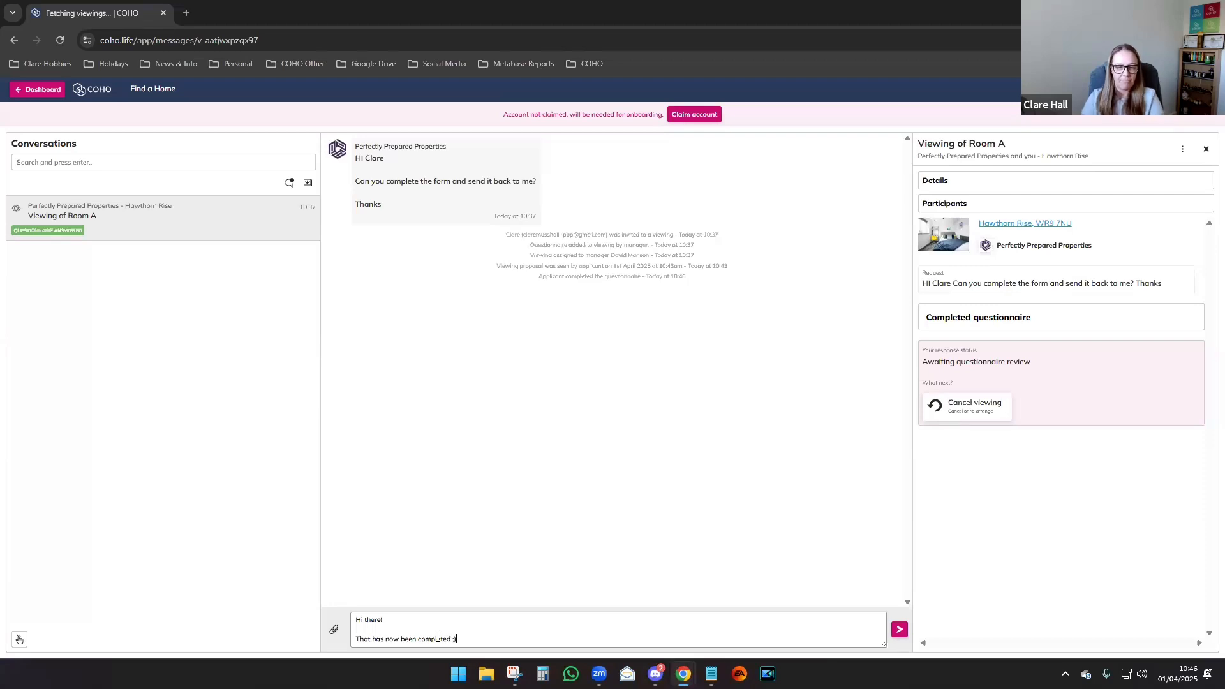
pyautogui.click(899, 630)
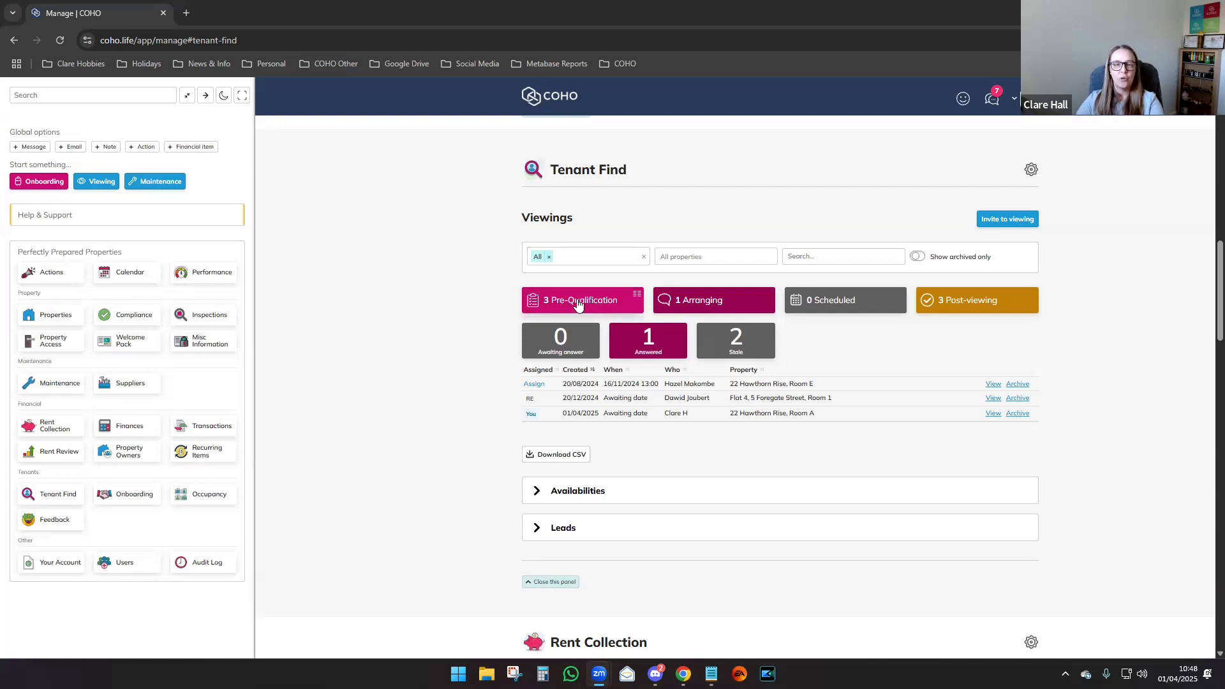
pyautogui.click(647, 345)
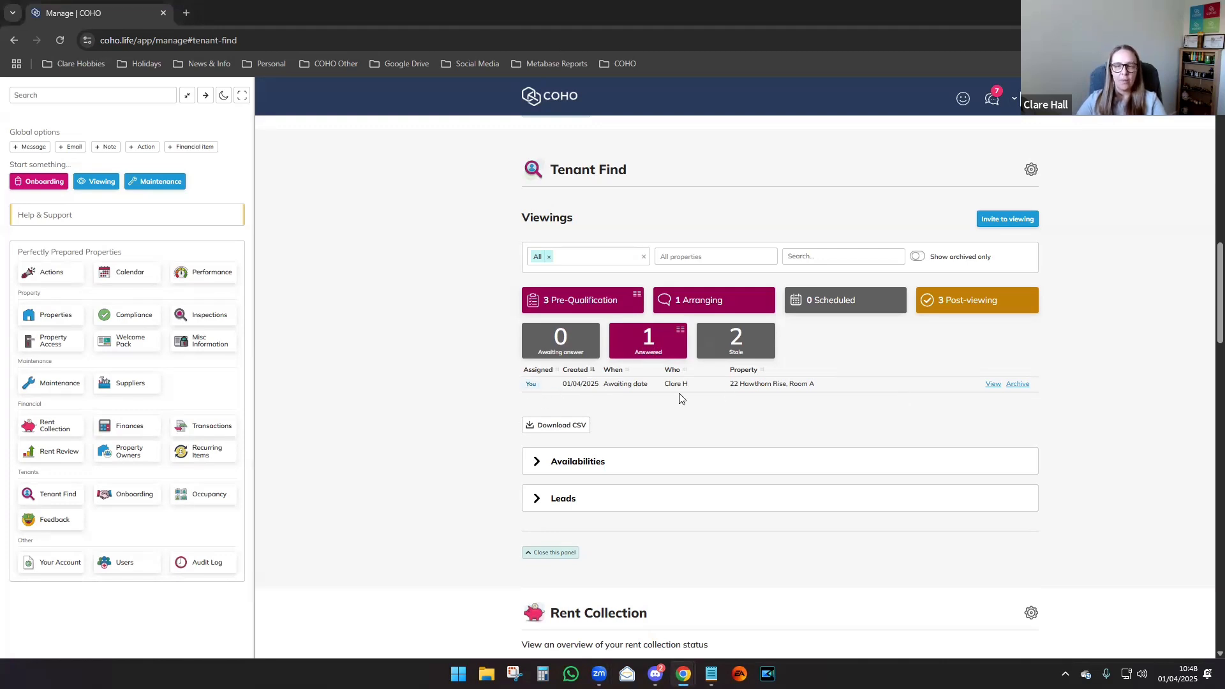
pyautogui.click(993, 385)
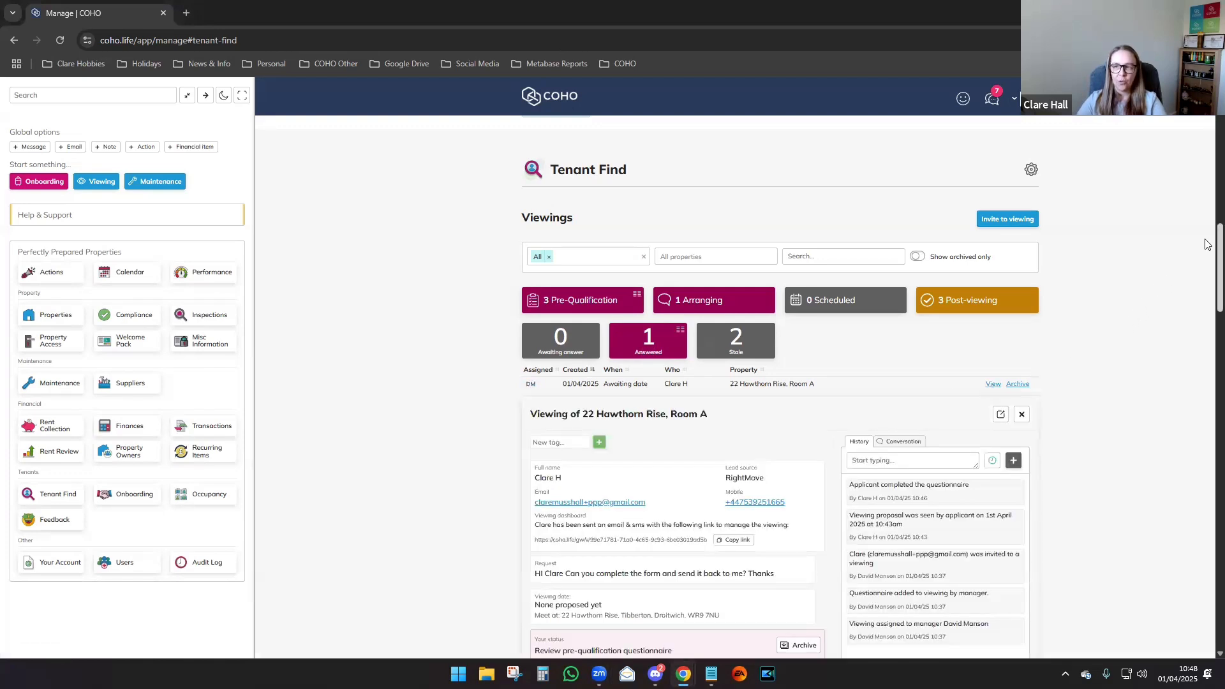
# Read the applicant's conversation, then go back to History and open the completed questionnaire.
pyautogui.scroll(-3, 1206, 277)
pyautogui.scroll(-1, 1207, 278)
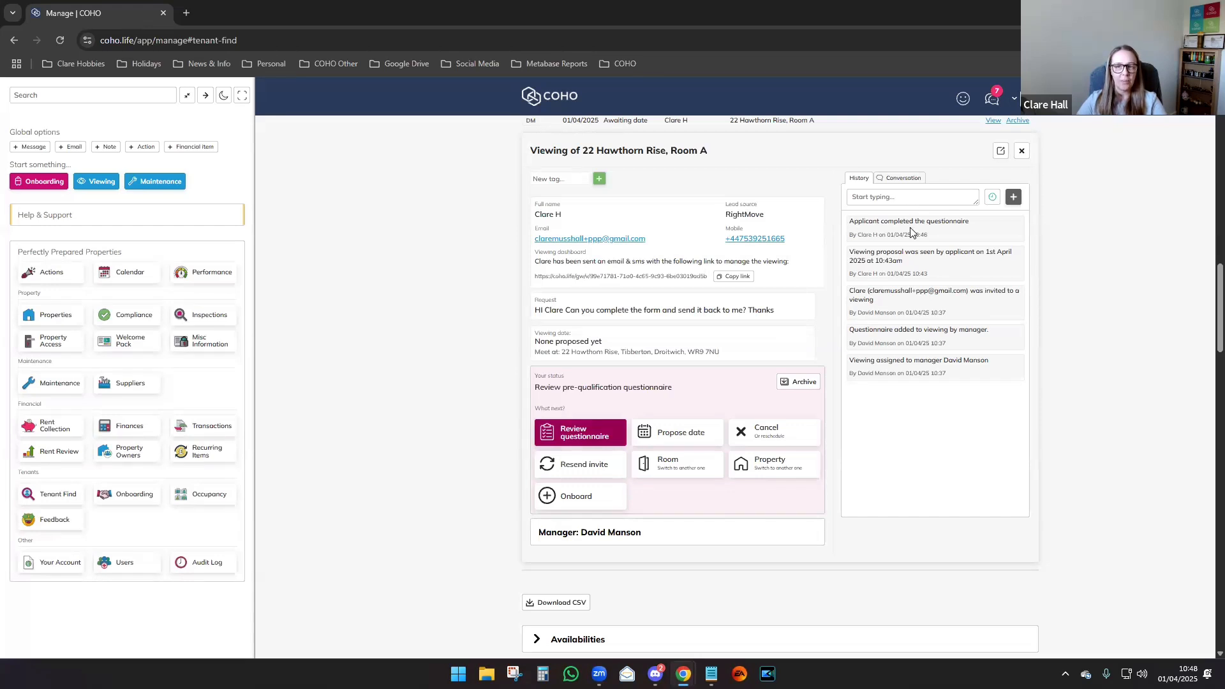
pyautogui.click(905, 184)
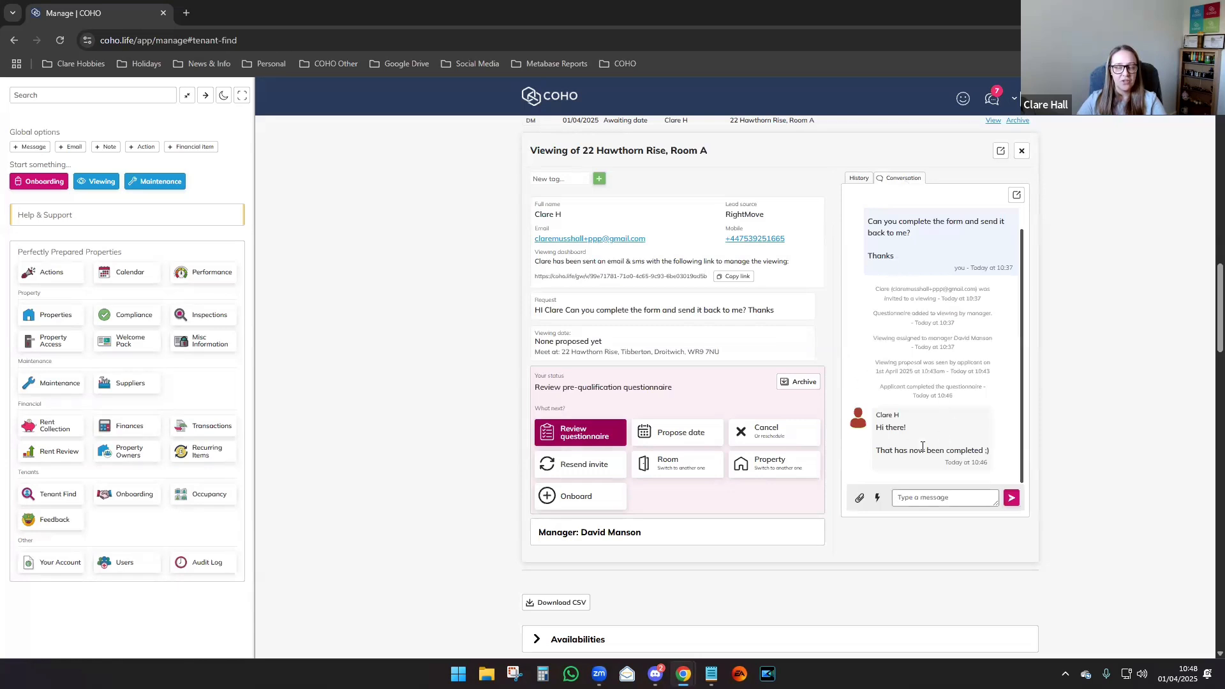
pyautogui.click(861, 181)
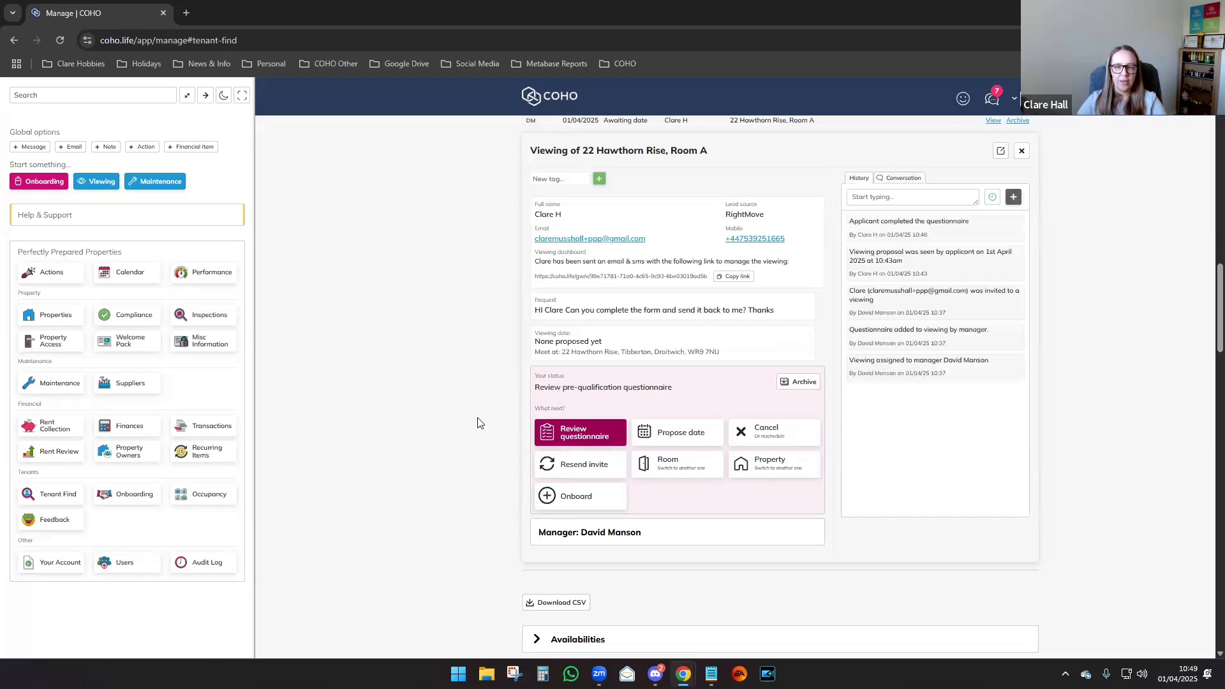
pyautogui.click(578, 434)
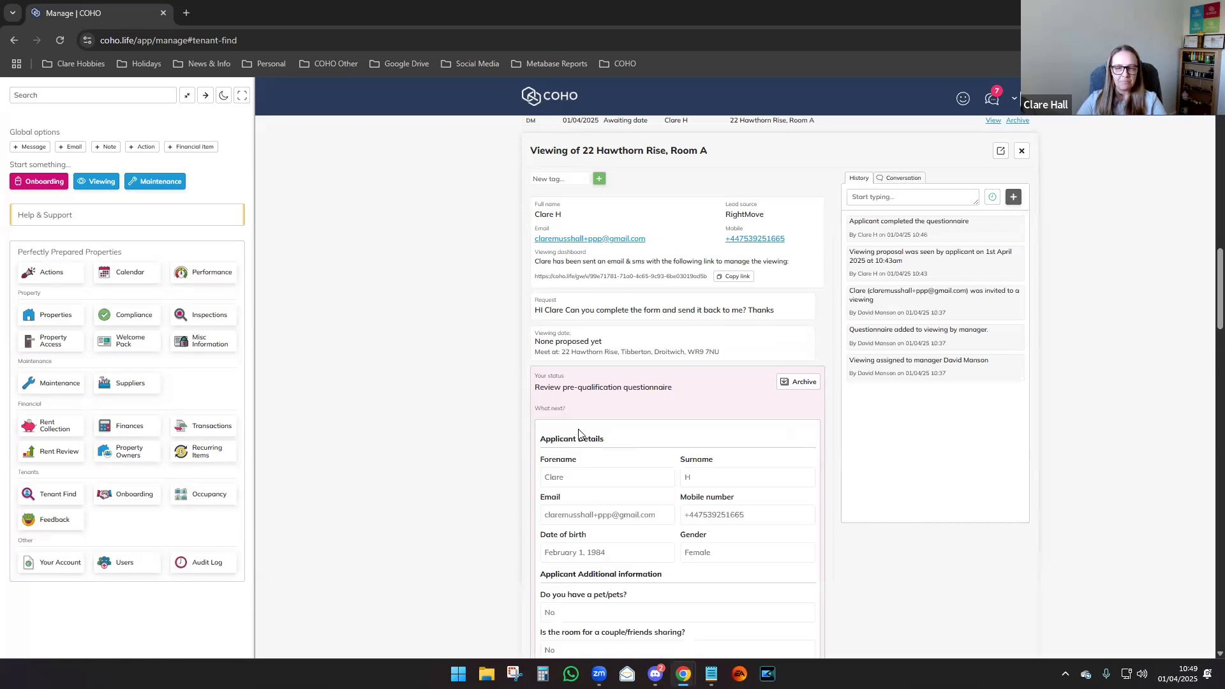
# Choose Accept under 'How would you like to proceed?' and submit the questionnaire decision.
pyautogui.moveTo(1219, 262); pyautogui.dragTo(1219, 292)
pyautogui.scroll(-2, 1207, 296)
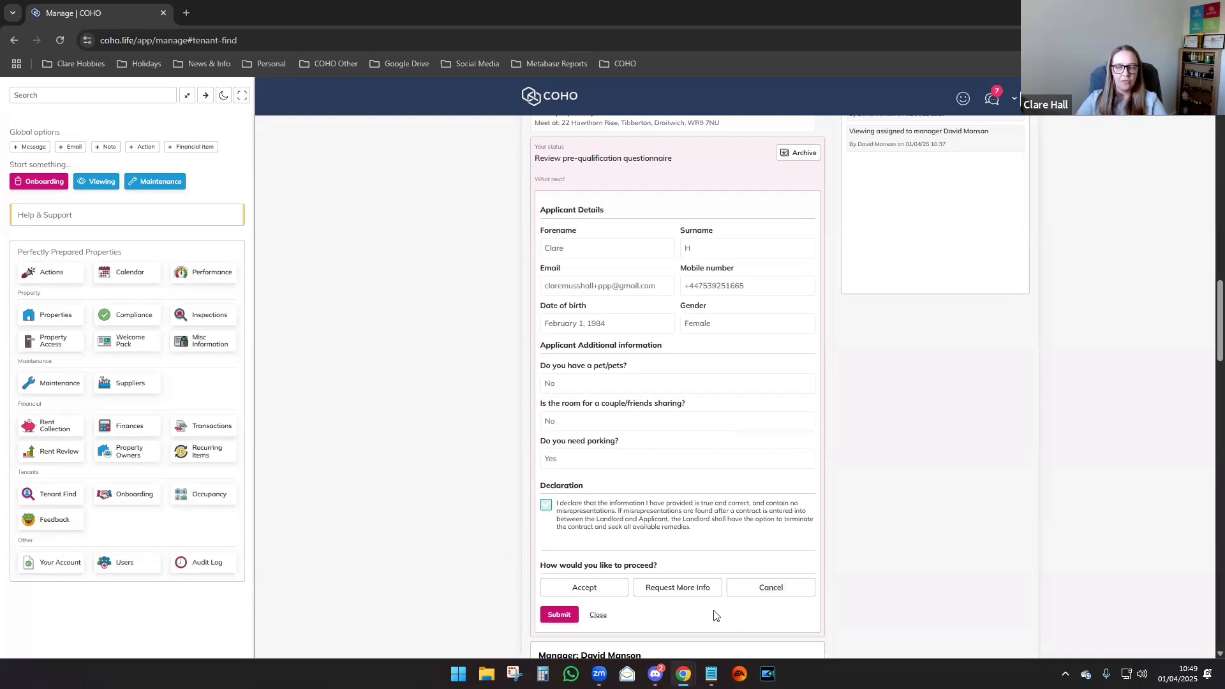
pyautogui.click(598, 600)
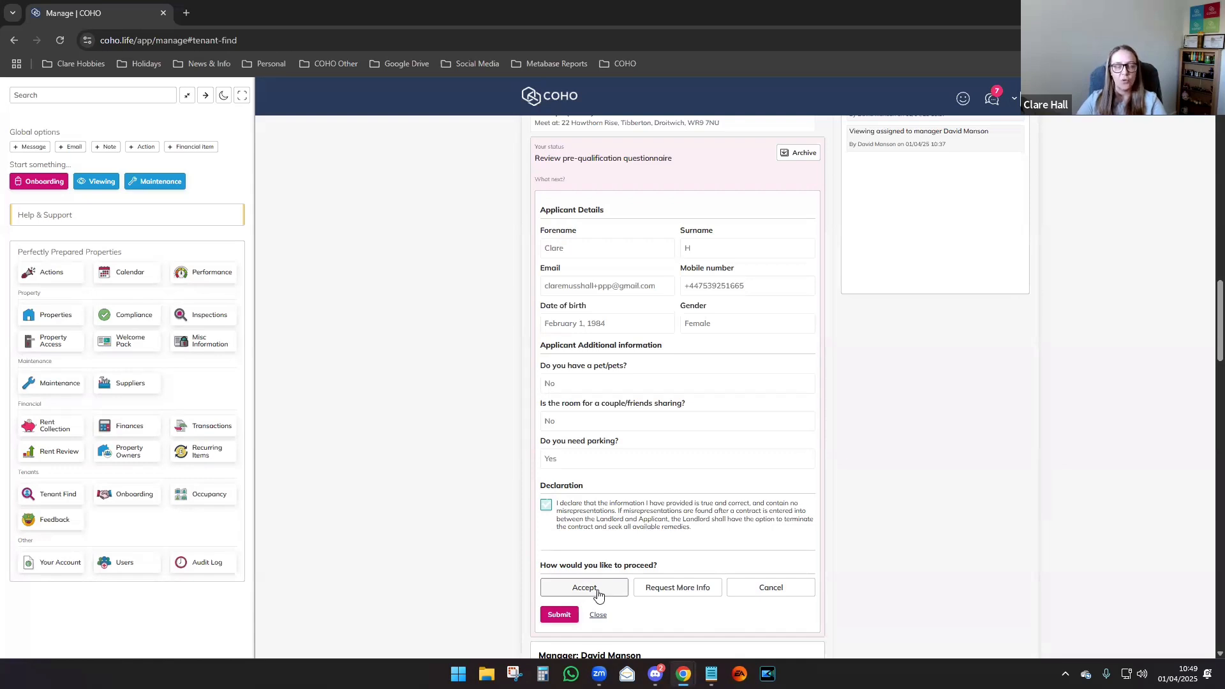
pyautogui.click(677, 596)
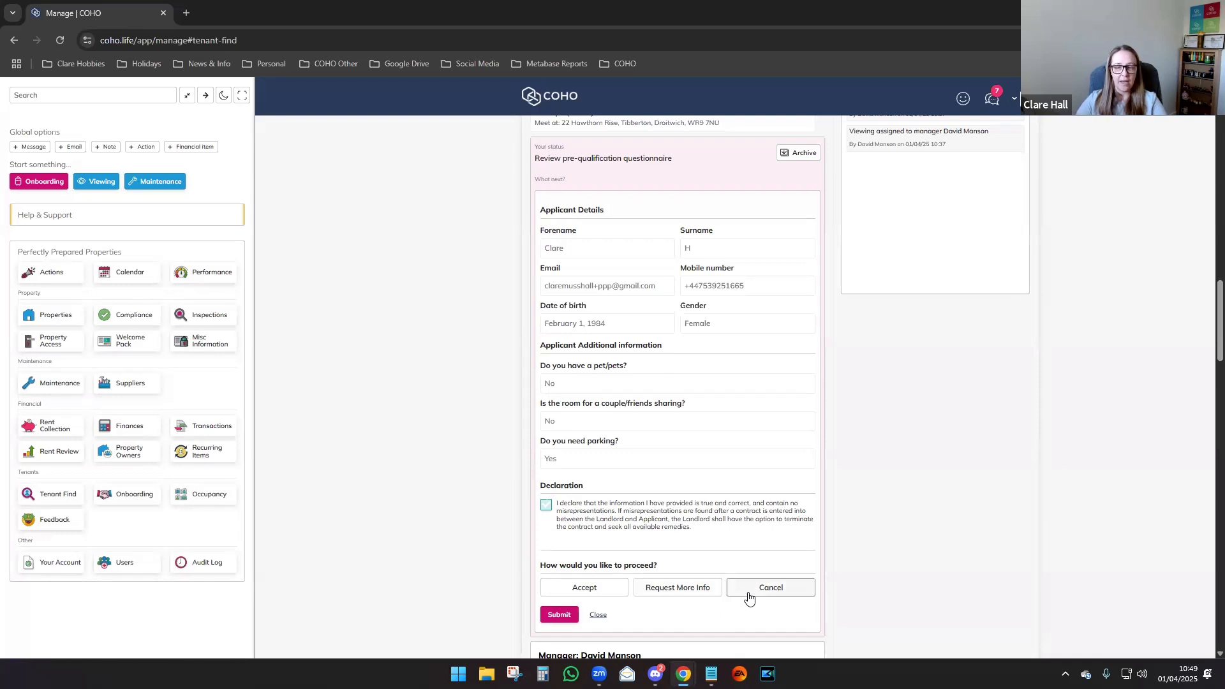
pyautogui.click(572, 594)
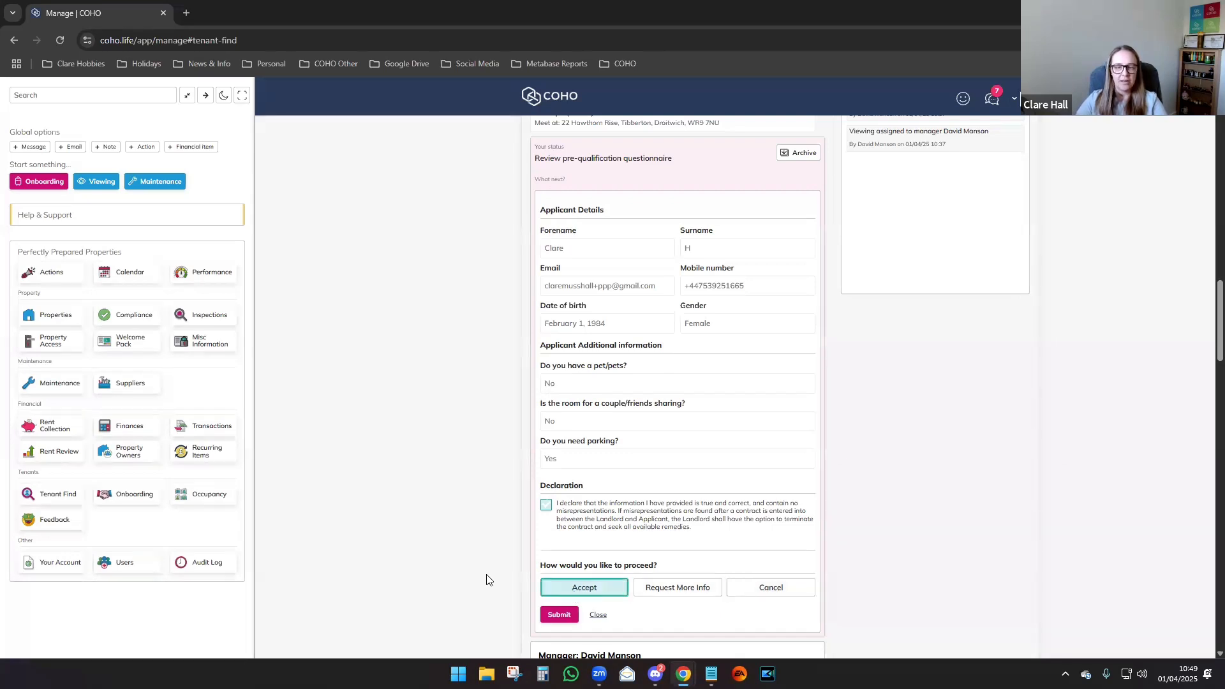
pyautogui.click(558, 615)
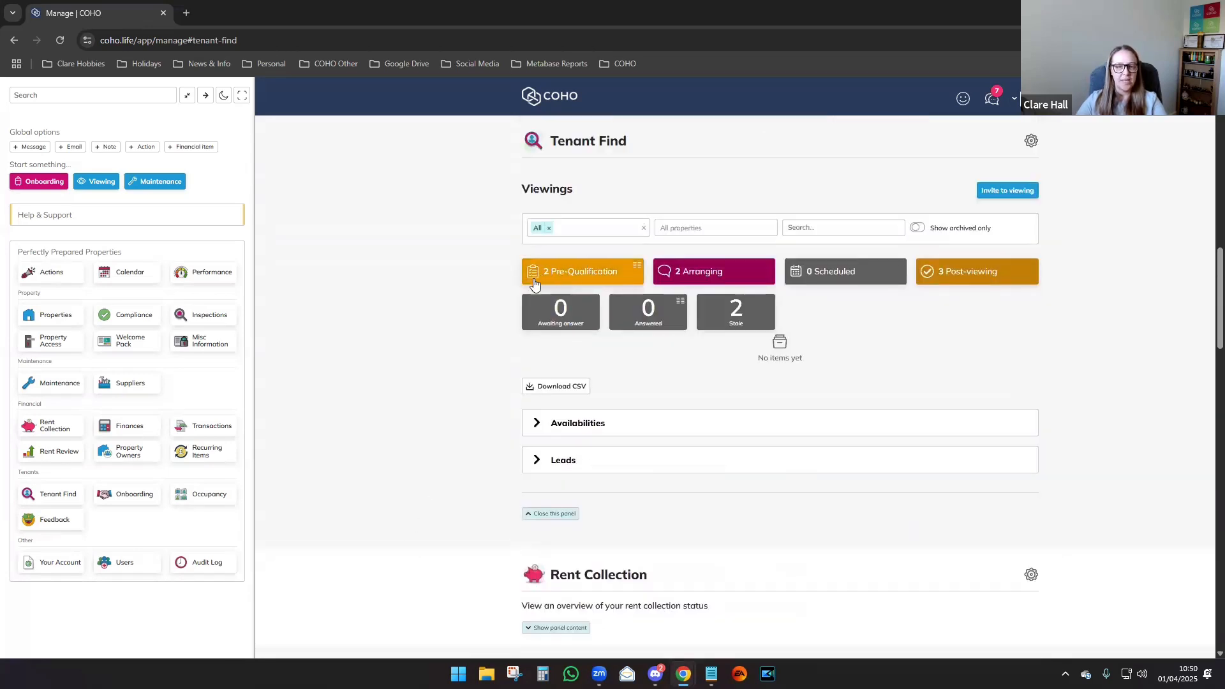
pyautogui.click(715, 273)
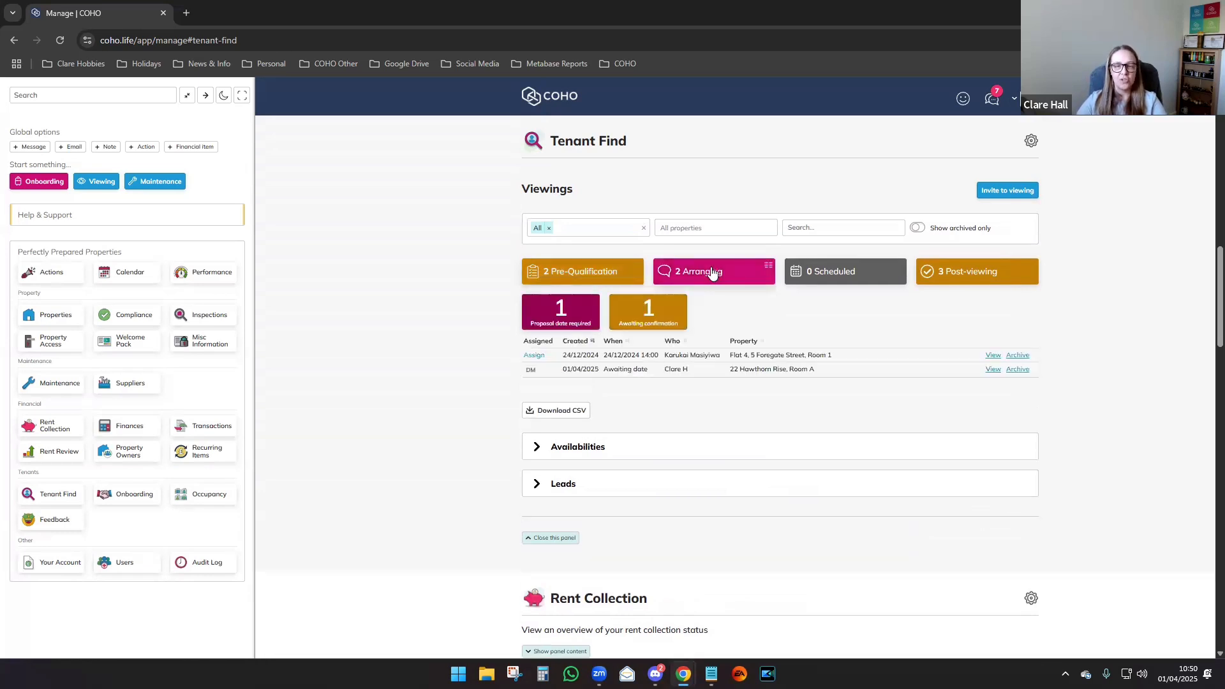
pyautogui.click(557, 320)
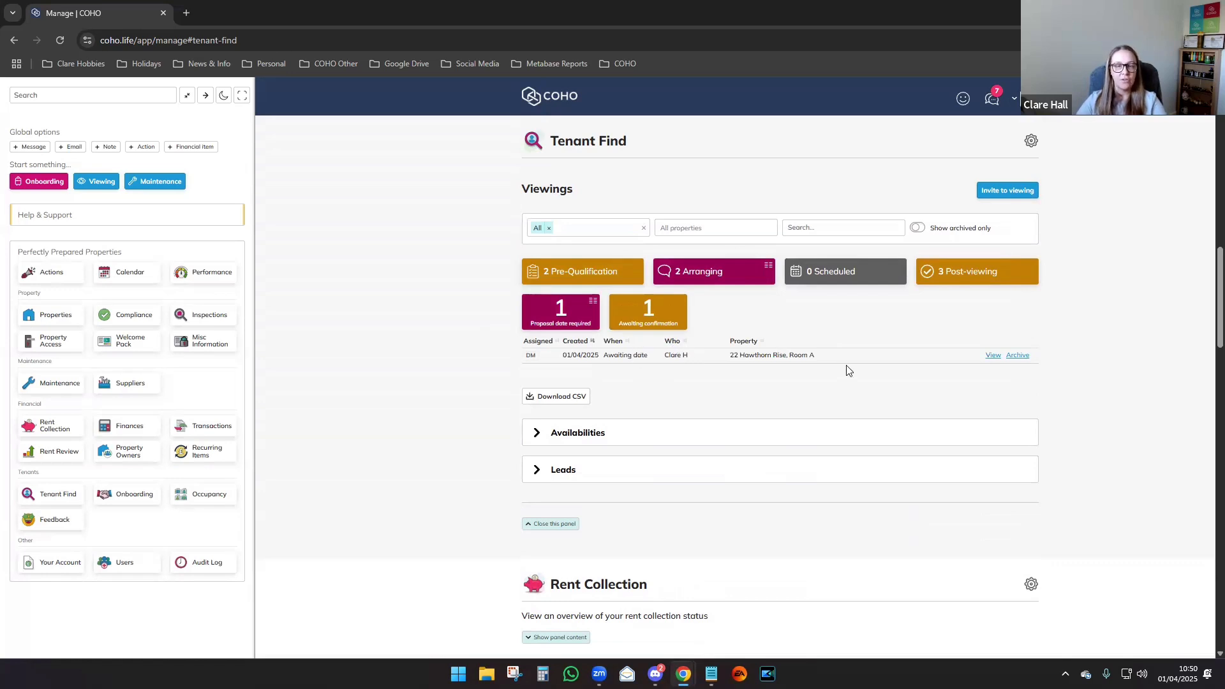
pyautogui.click(993, 356)
# Open the Propose date form from Room A's What next? actions.
pyautogui.scroll(-3, 785, 352)
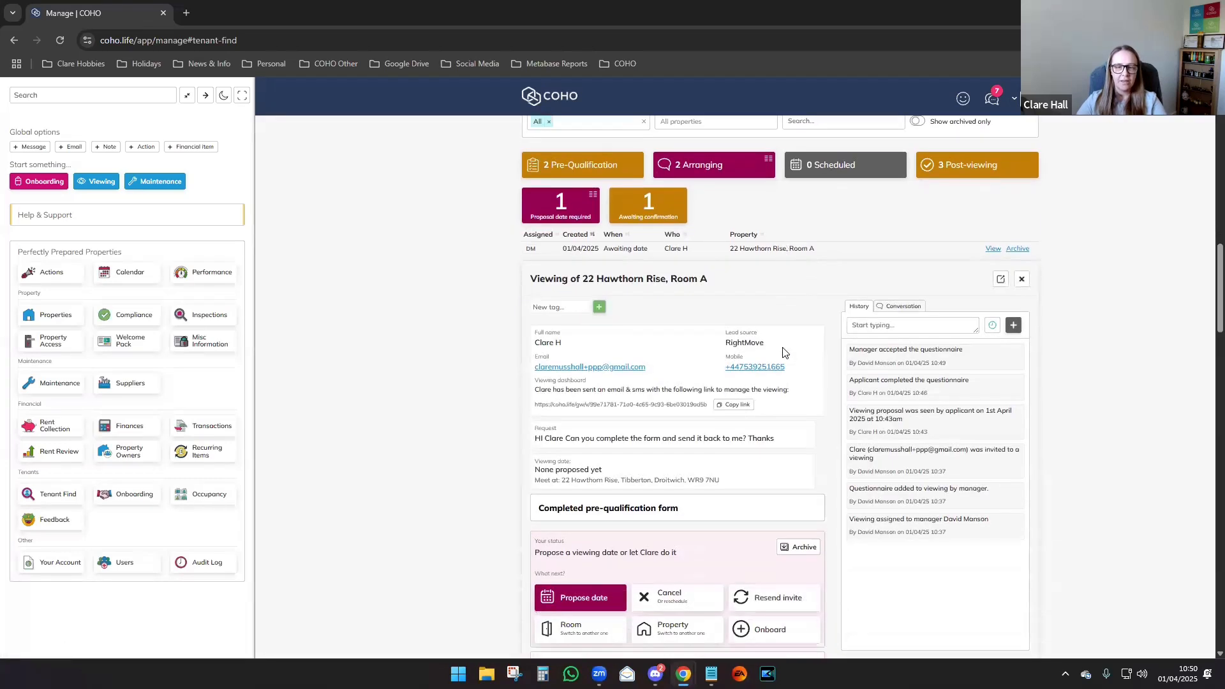
pyautogui.scroll(-2, 785, 353)
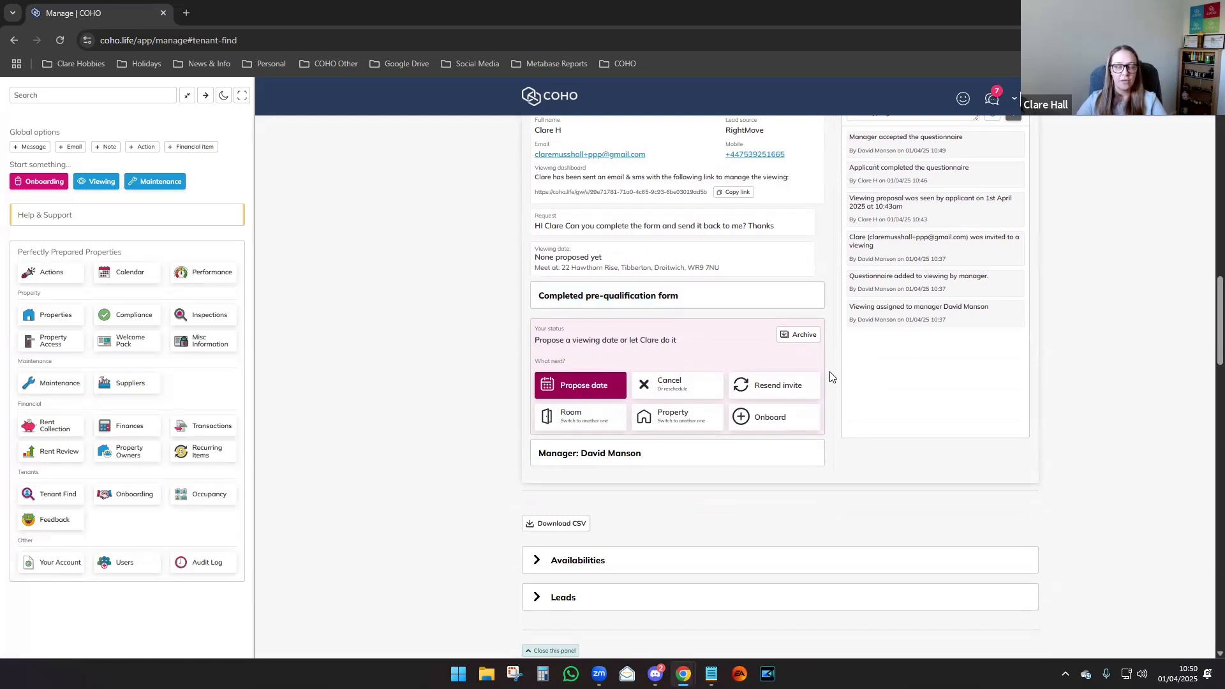
pyautogui.click(571, 384)
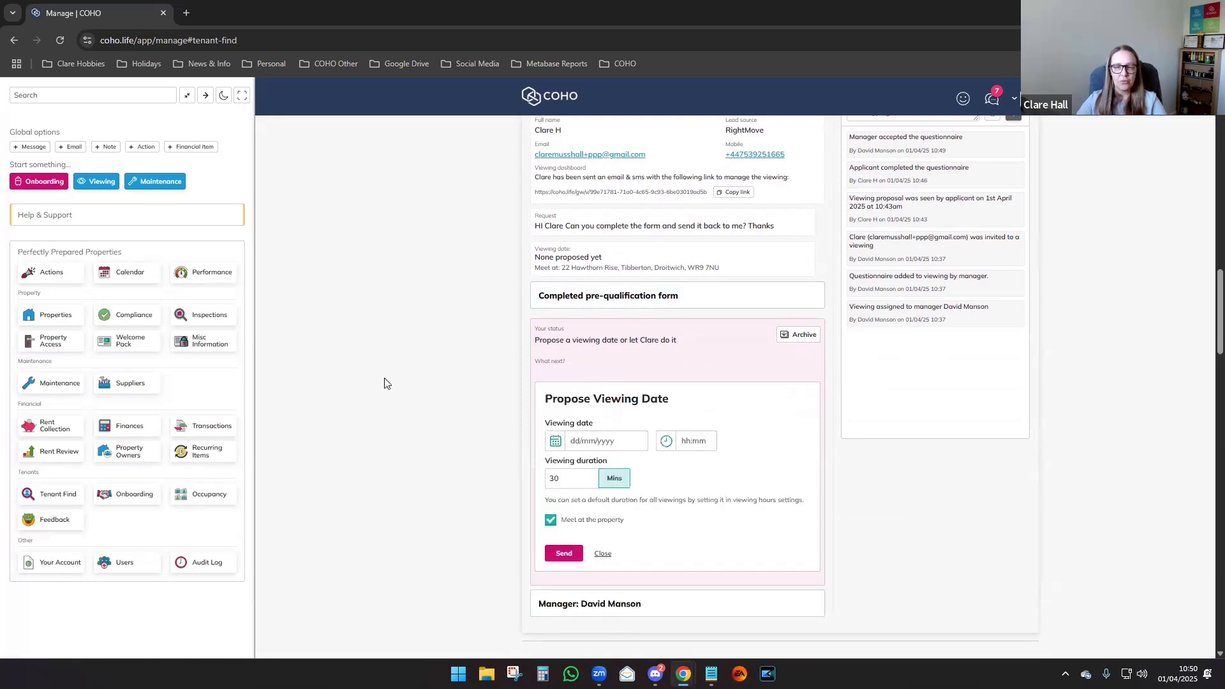
# Set the viewing date to 3 April 2025 and the time to 10:00.
pyautogui.click(555, 442)
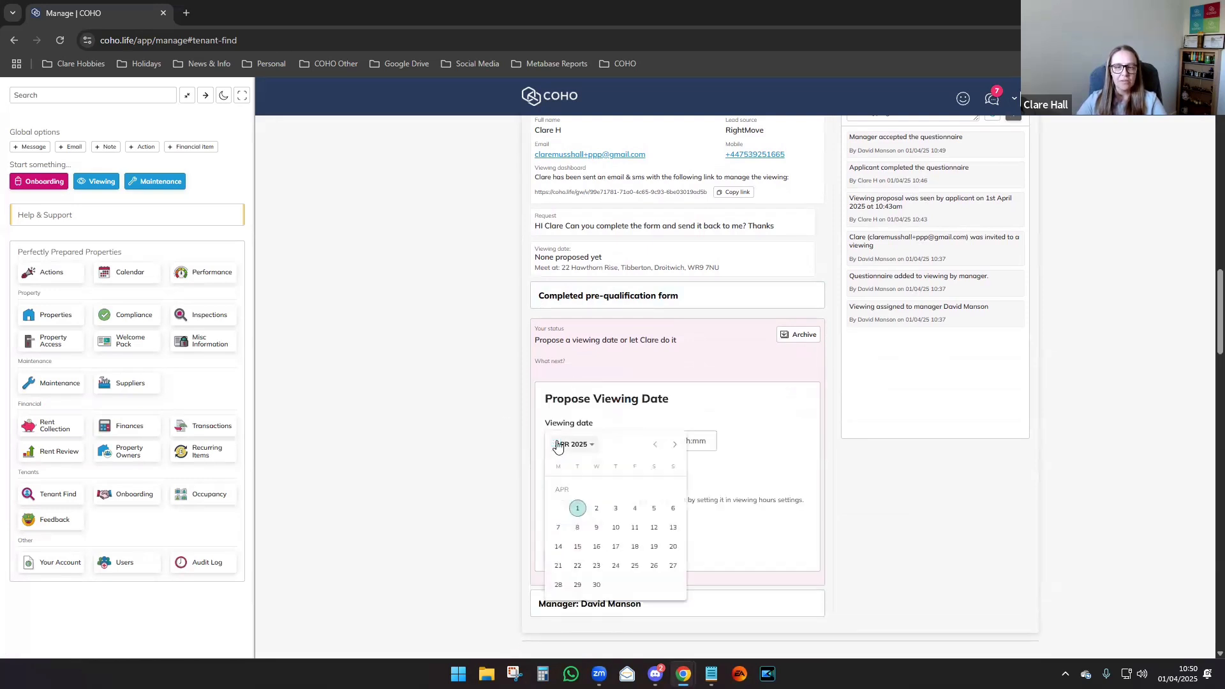
pyautogui.click(611, 514)
pyautogui.click(694, 440)
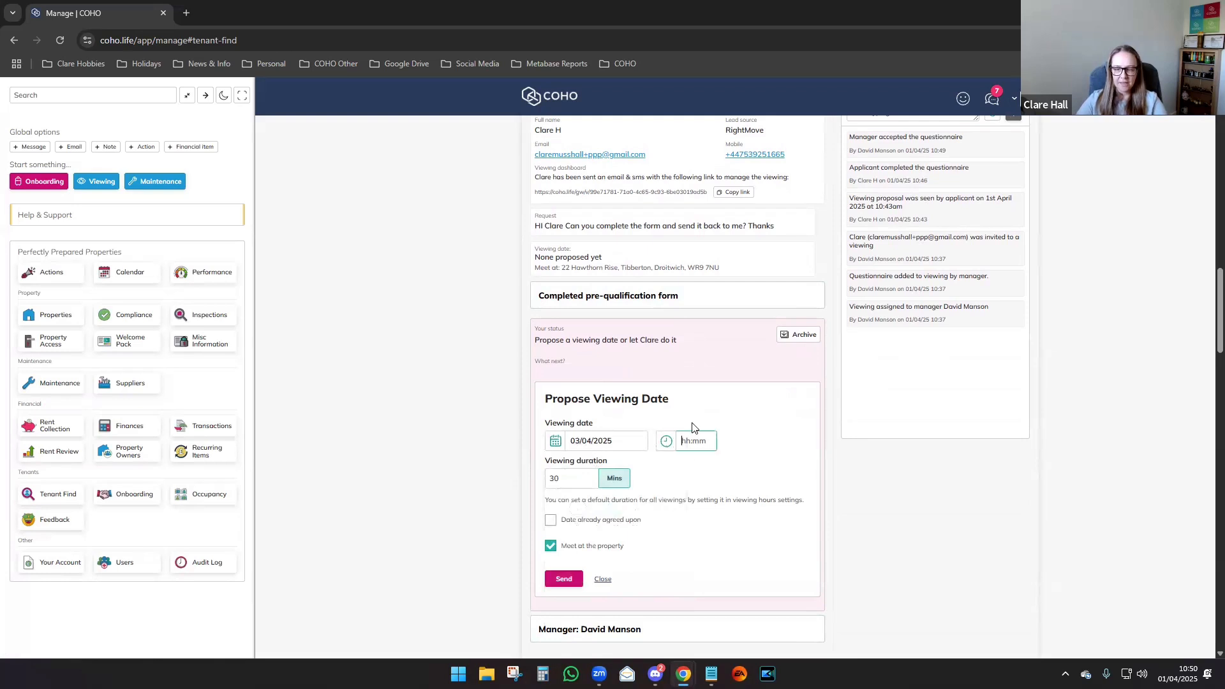
pyautogui.write('10:00')
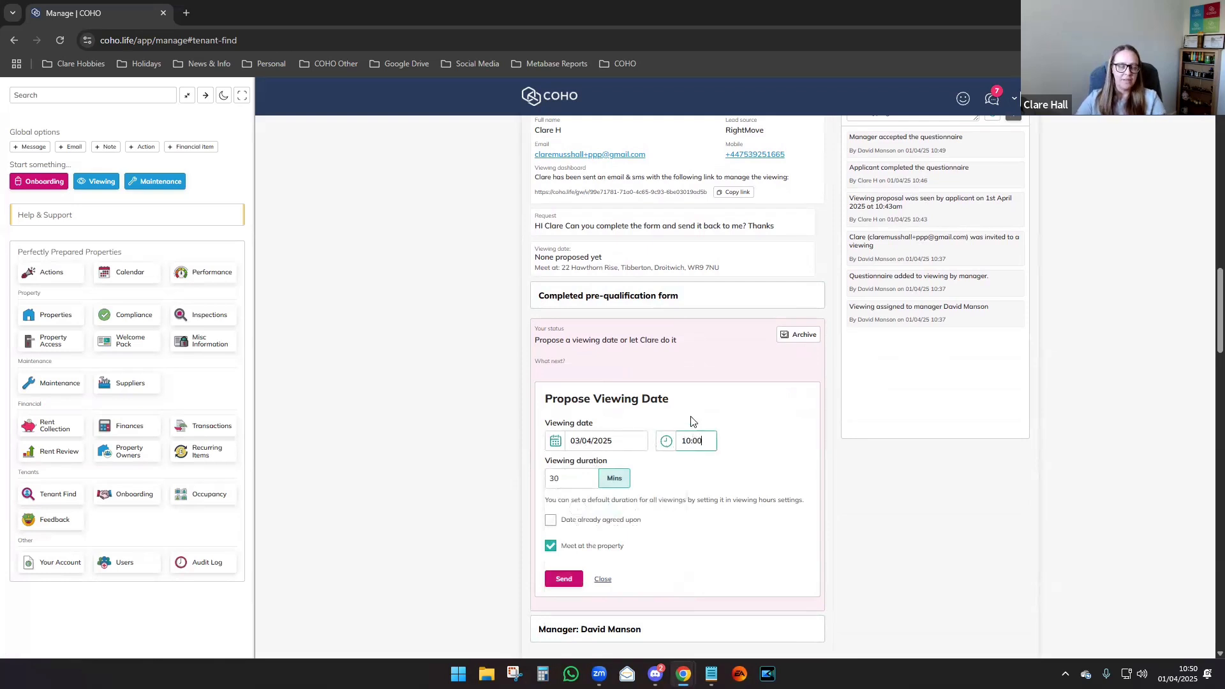
pyautogui.click(456, 434)
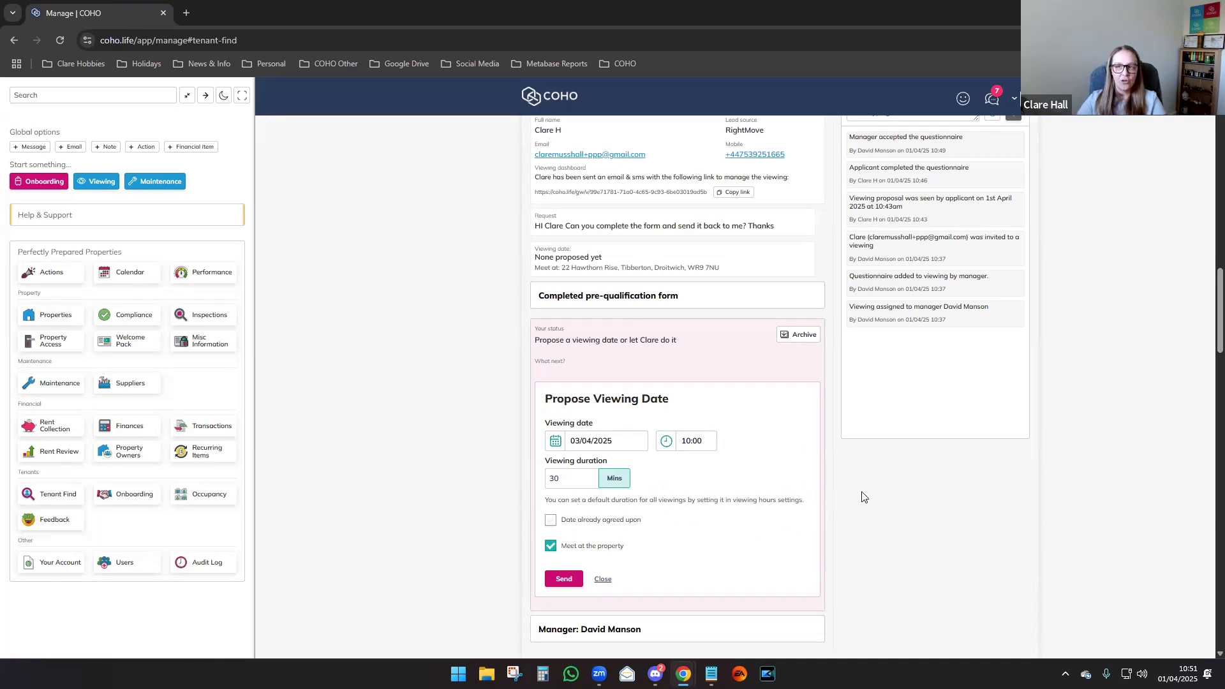
# Keep 'Meet at the property' ticked, send the proposal, and recheck the Arranging list.
pyautogui.scroll(3, 867, 491)
pyautogui.scroll(2, 1056, 255)
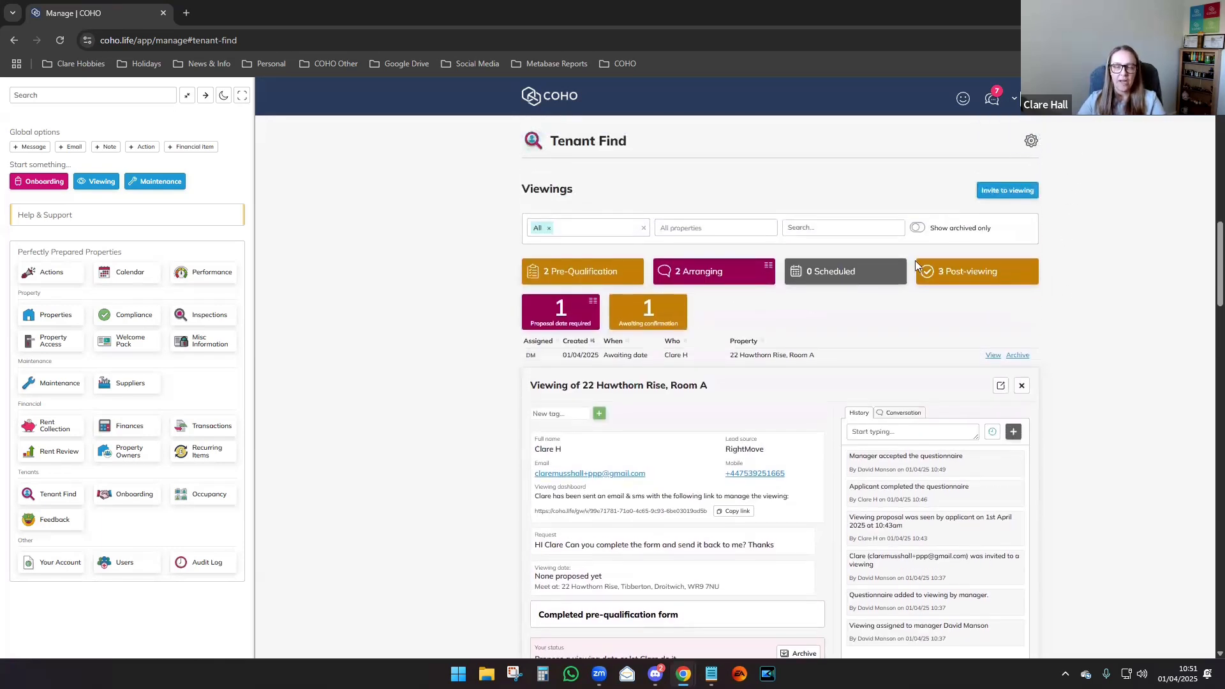
pyautogui.scroll(-3, 645, 403)
pyautogui.scroll(-3, 646, 403)
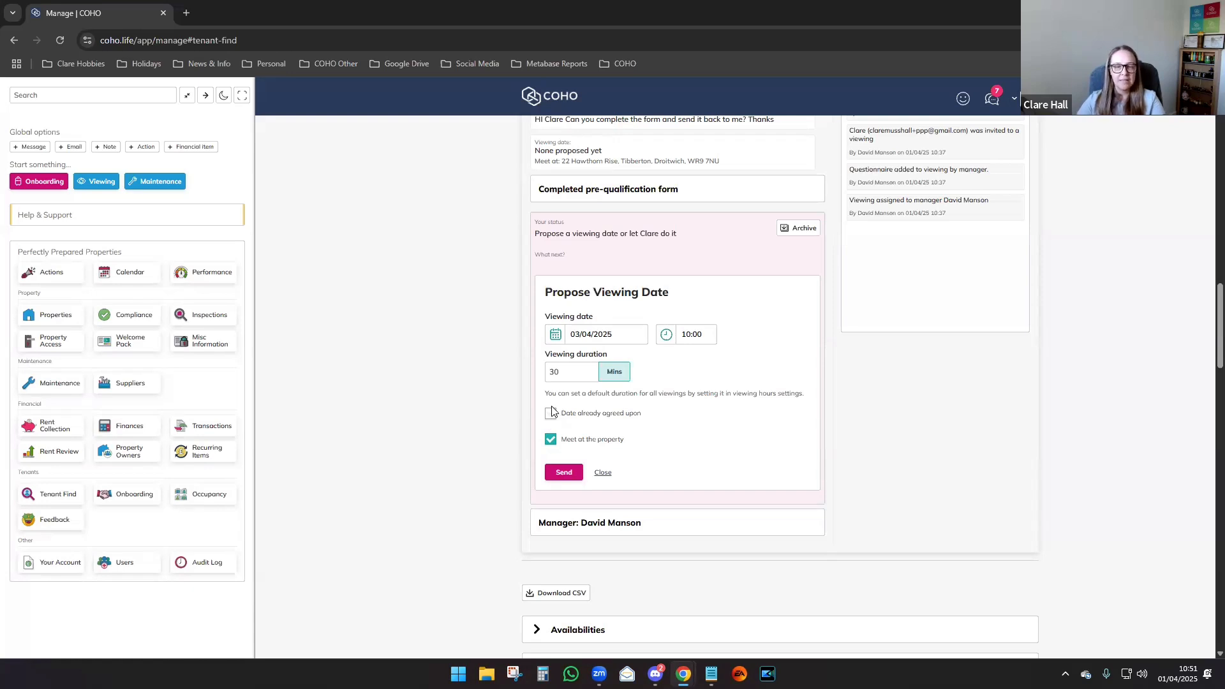
pyautogui.click(550, 440)
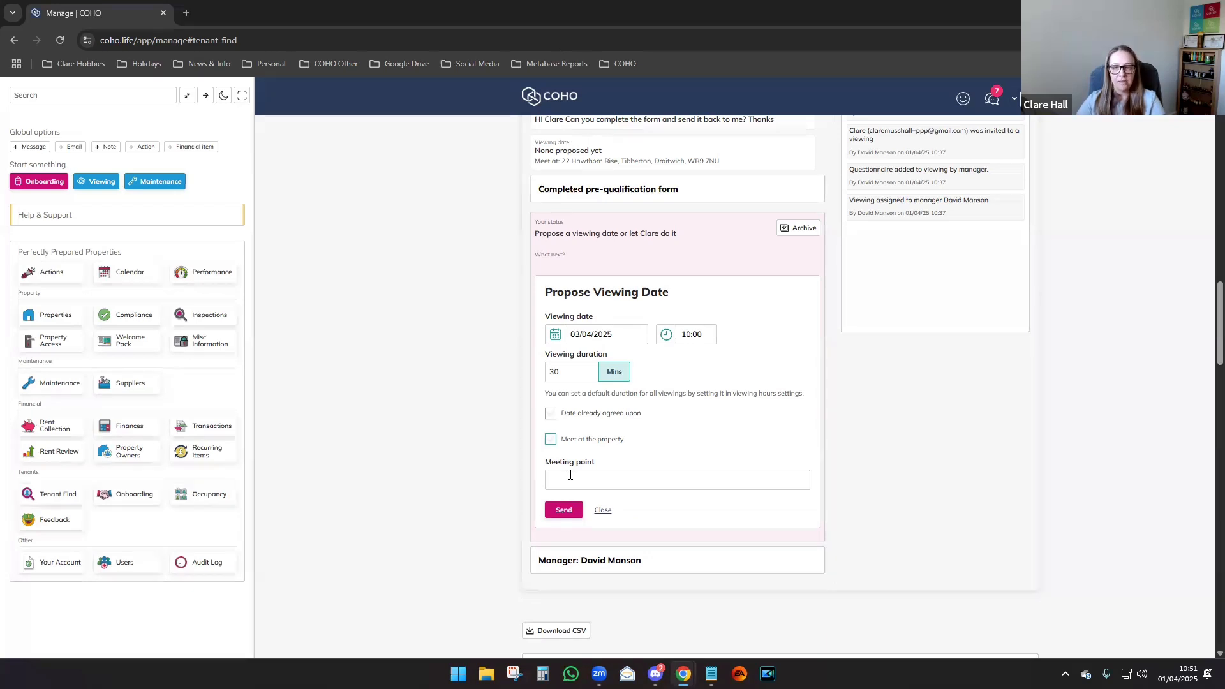
pyautogui.click(550, 440)
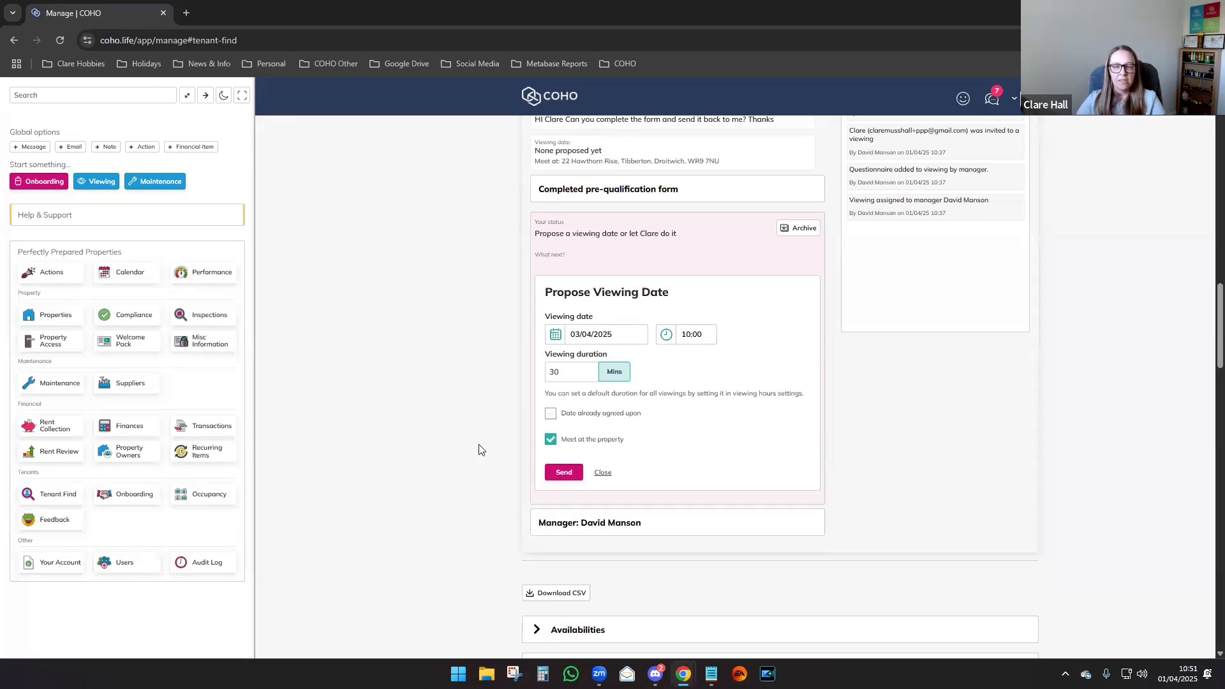
pyautogui.click(558, 473)
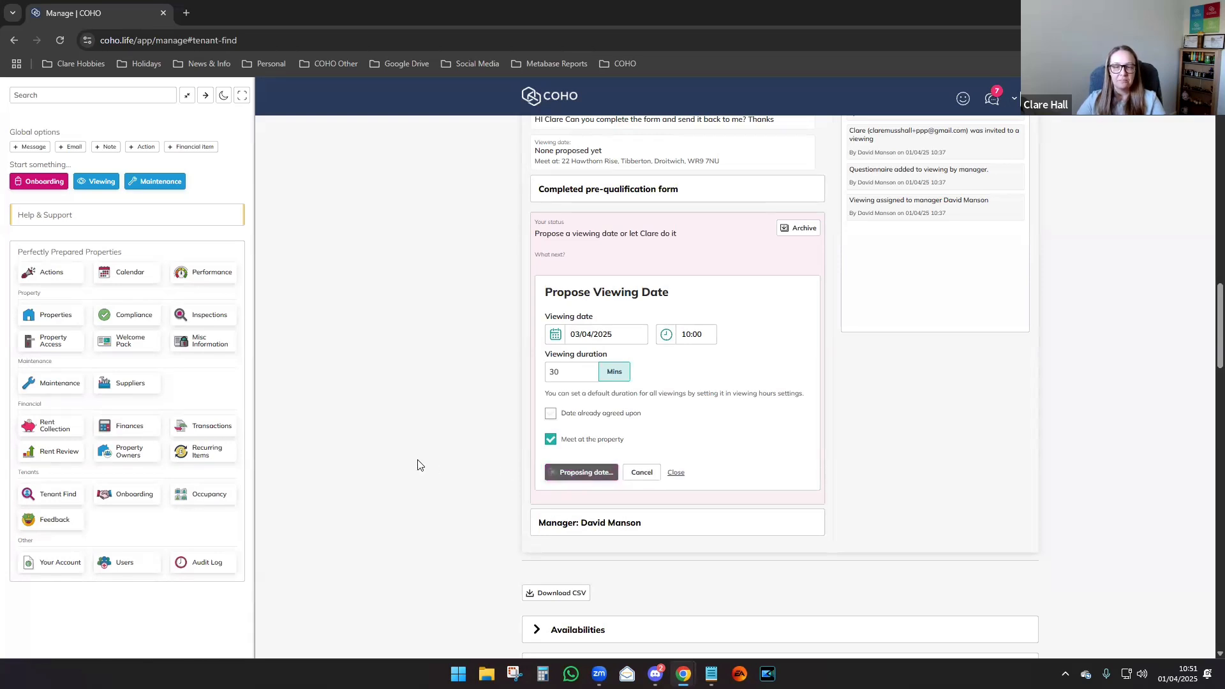
pyautogui.click(706, 380)
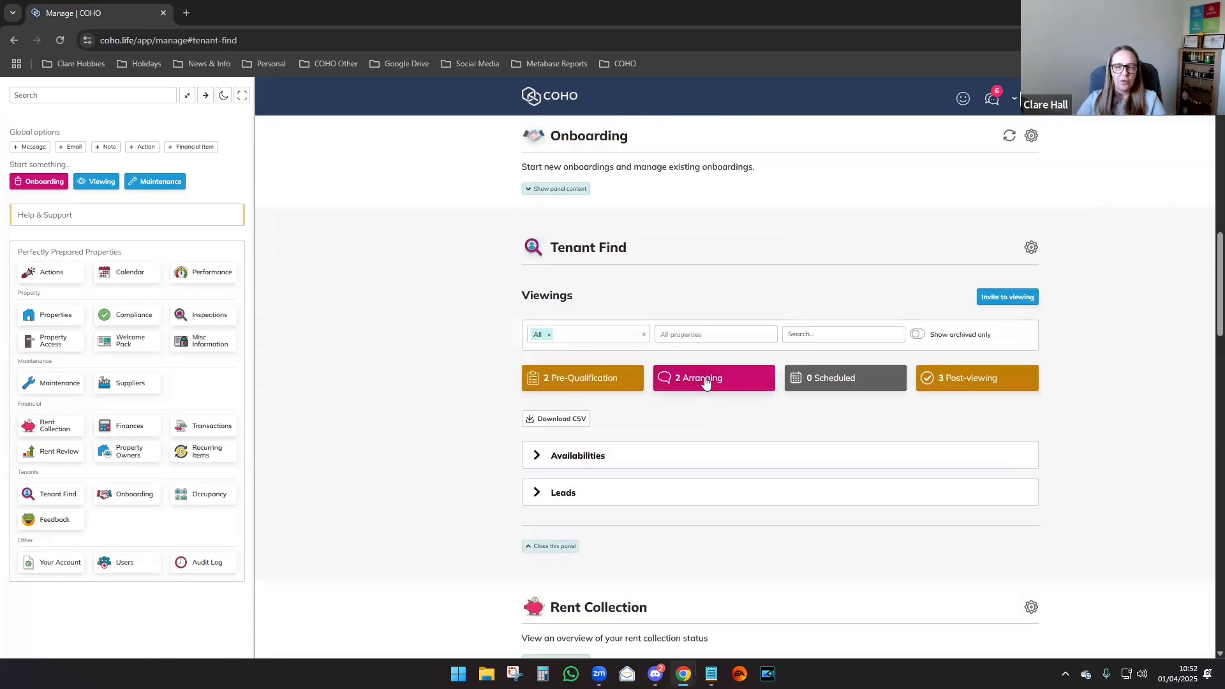
pyautogui.click(706, 380)
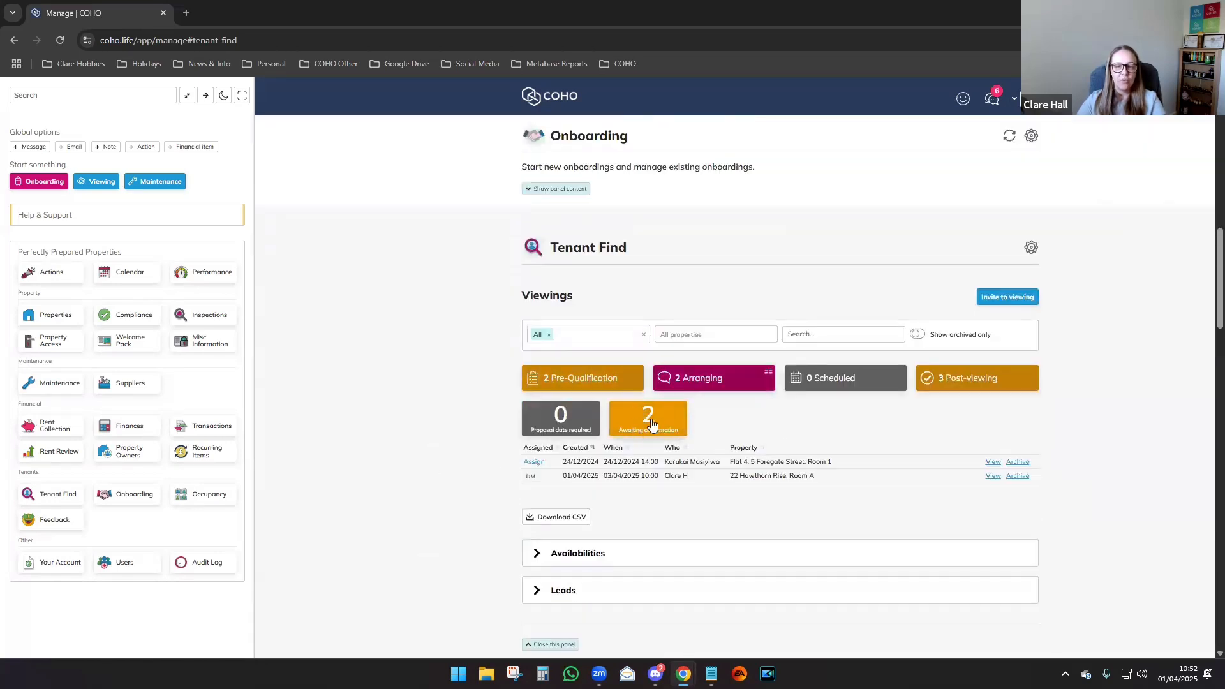
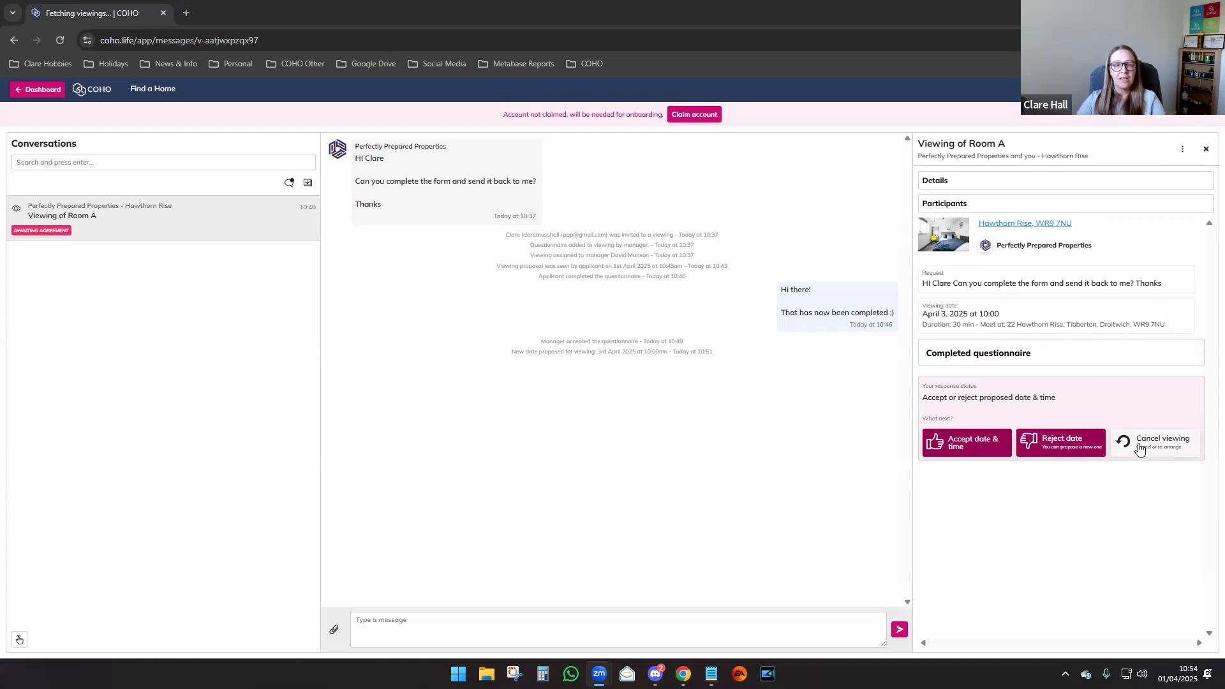
# Accept the proposed Room A viewing for 3 April 2025 at 10:00 for the applicant.
pyautogui.click(953, 445)
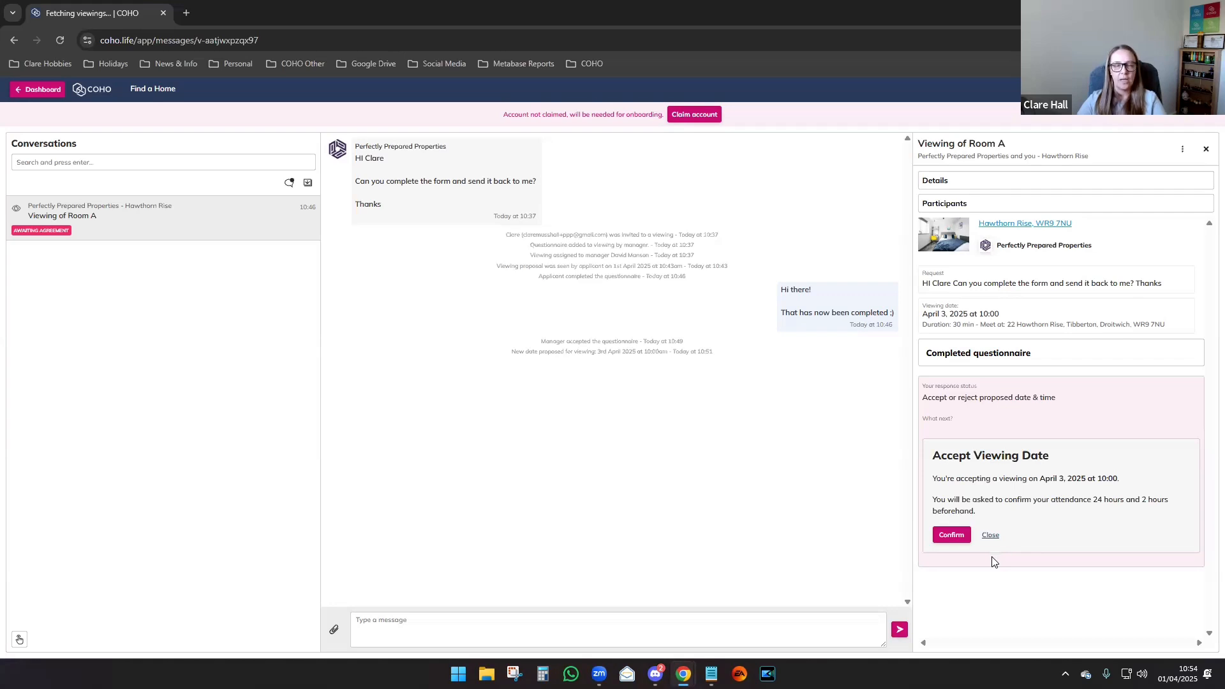
pyautogui.click(952, 536)
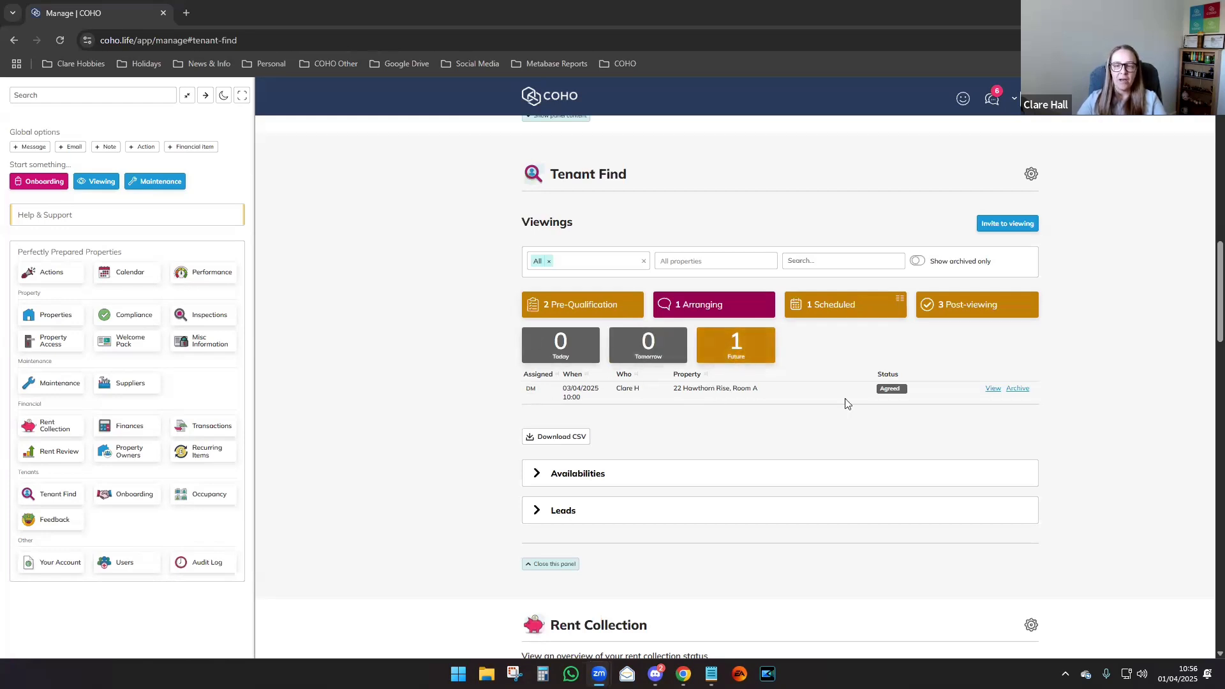
pyautogui.click(993, 389)
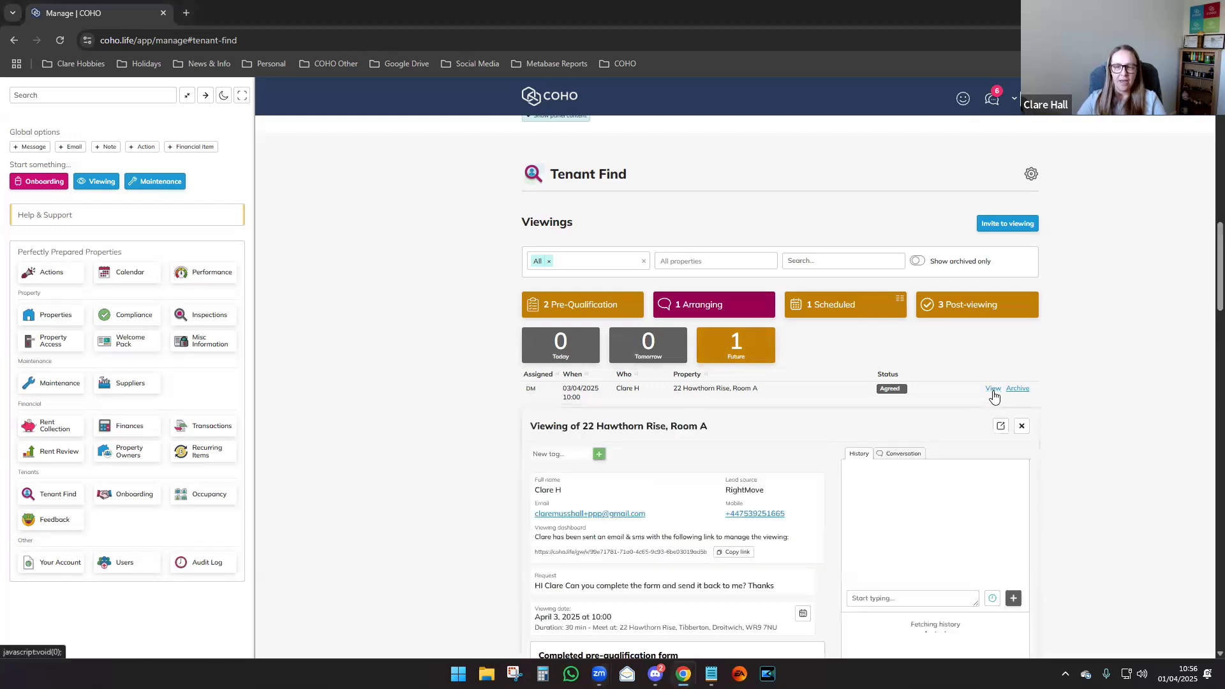
pyautogui.scroll(-5, 1207, 263)
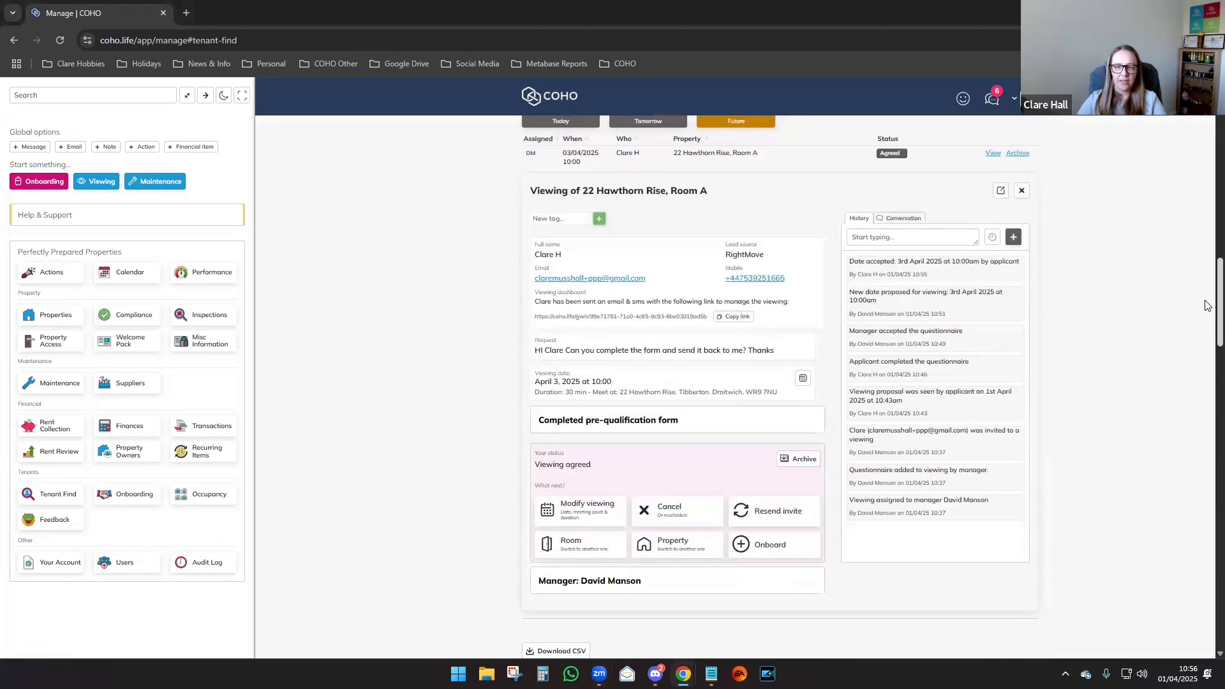
pyautogui.scroll(-1, 1208, 312)
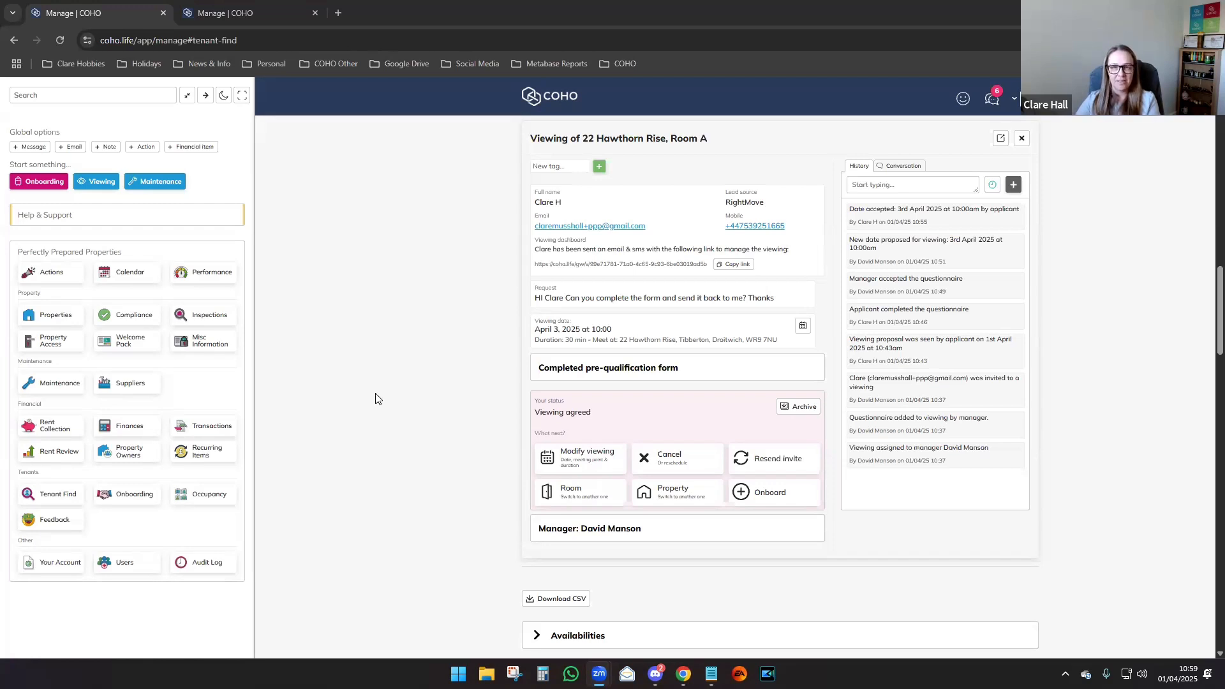
# Move the Room A viewing to 01/04/2025 at 11:00 and send the new slot to the applicant.
pyautogui.click(577, 461)
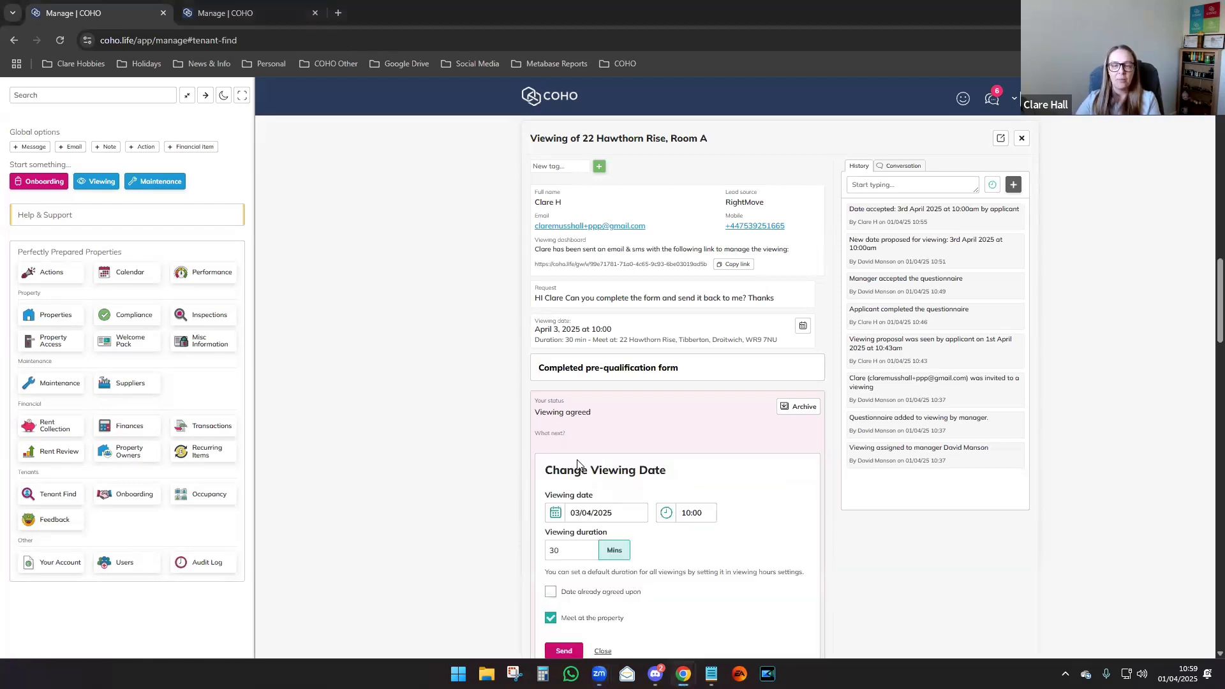
pyautogui.scroll(-3, 410, 407)
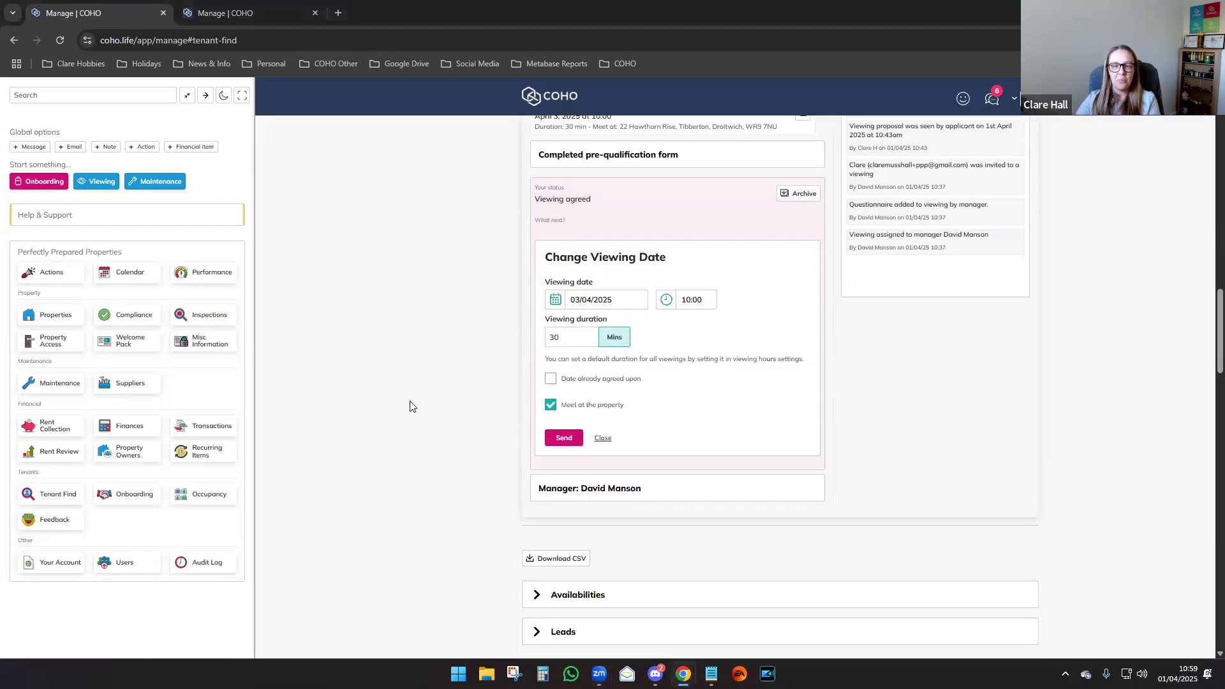
pyautogui.click(554, 301)
pyautogui.click(577, 367)
pyautogui.click(690, 299)
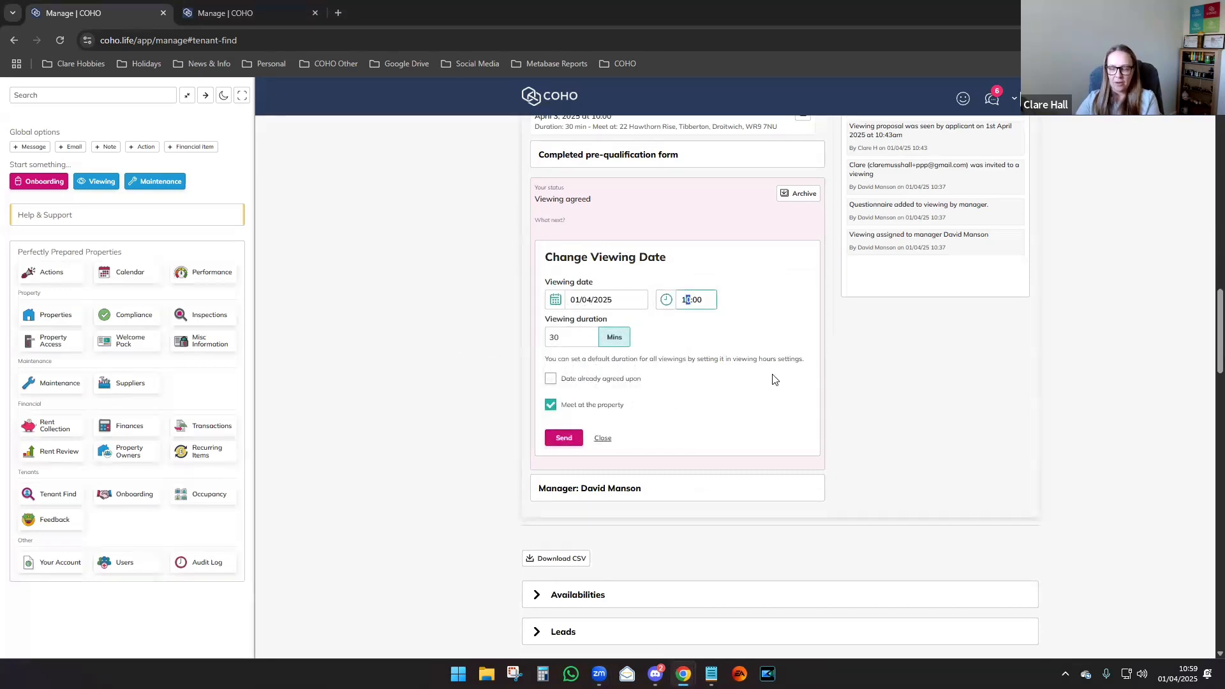
pyautogui.write('11')
pyautogui.click(445, 329)
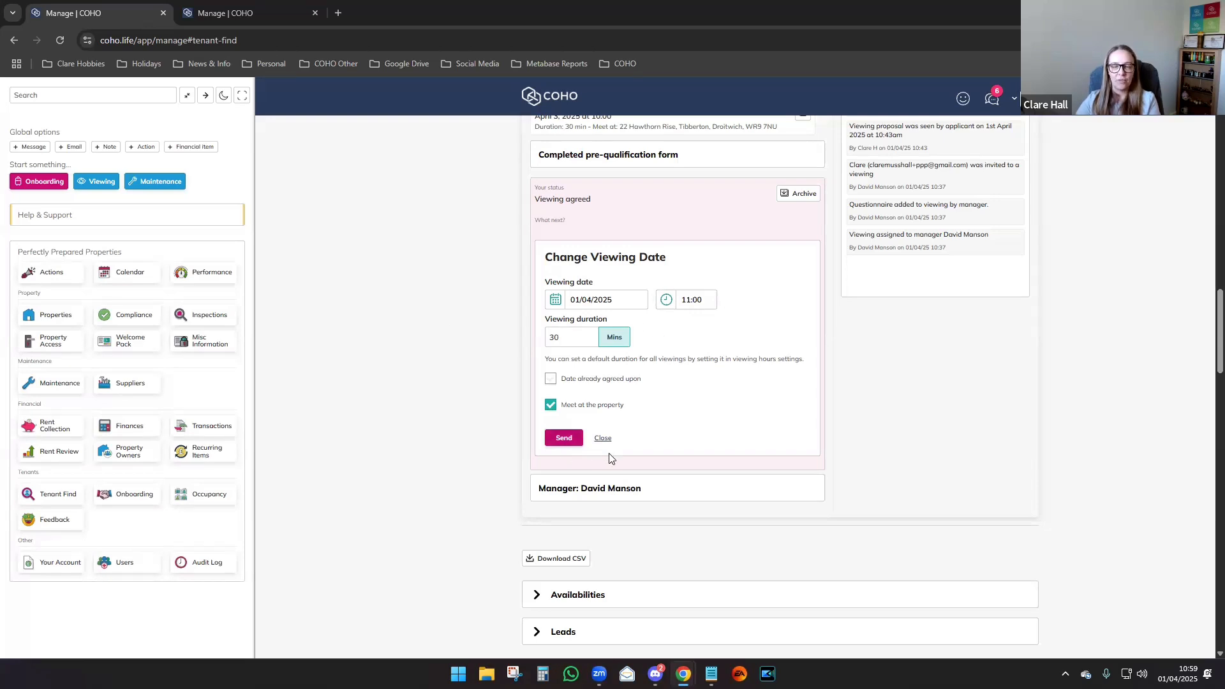
pyautogui.click(561, 440)
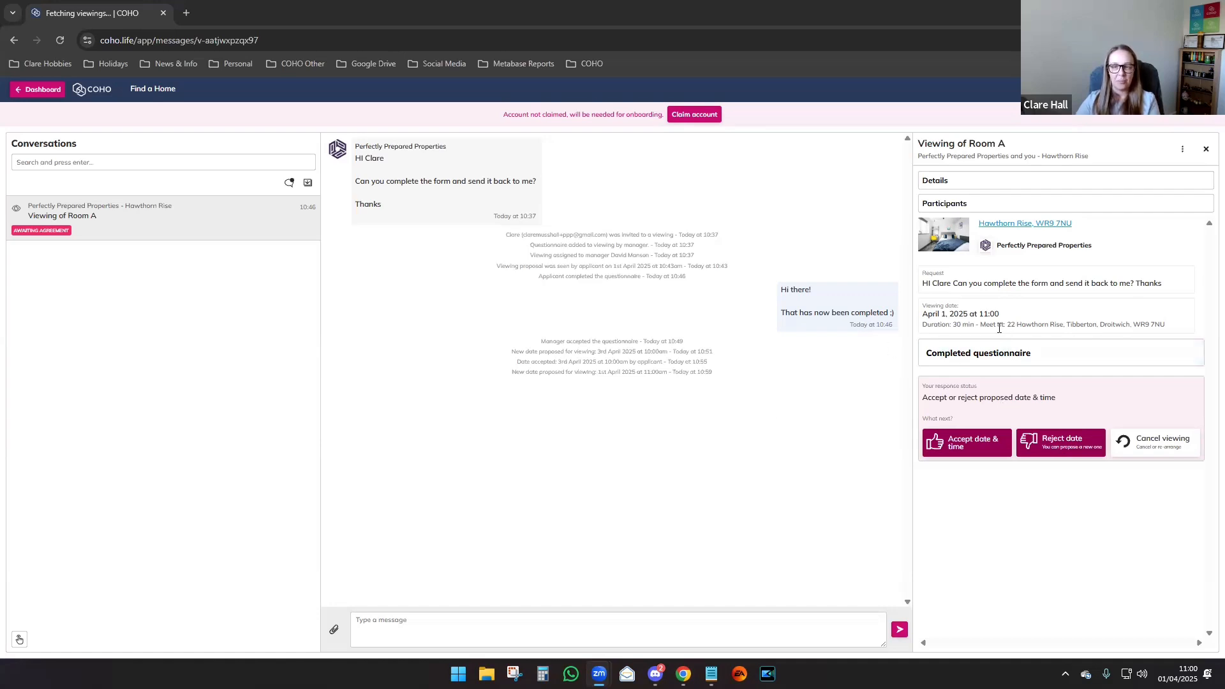
# Accept the rescheduled 1 April 2025, 11:00 viewing as the applicant.
pyautogui.click(955, 448)
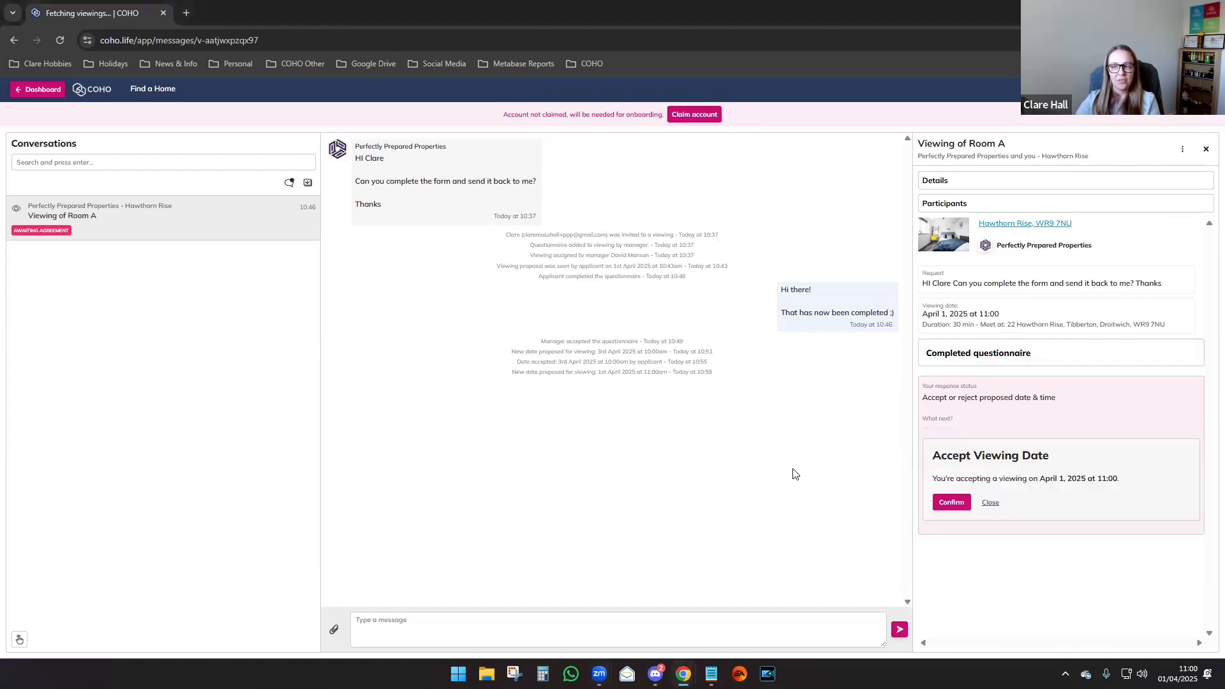
pyautogui.click(949, 504)
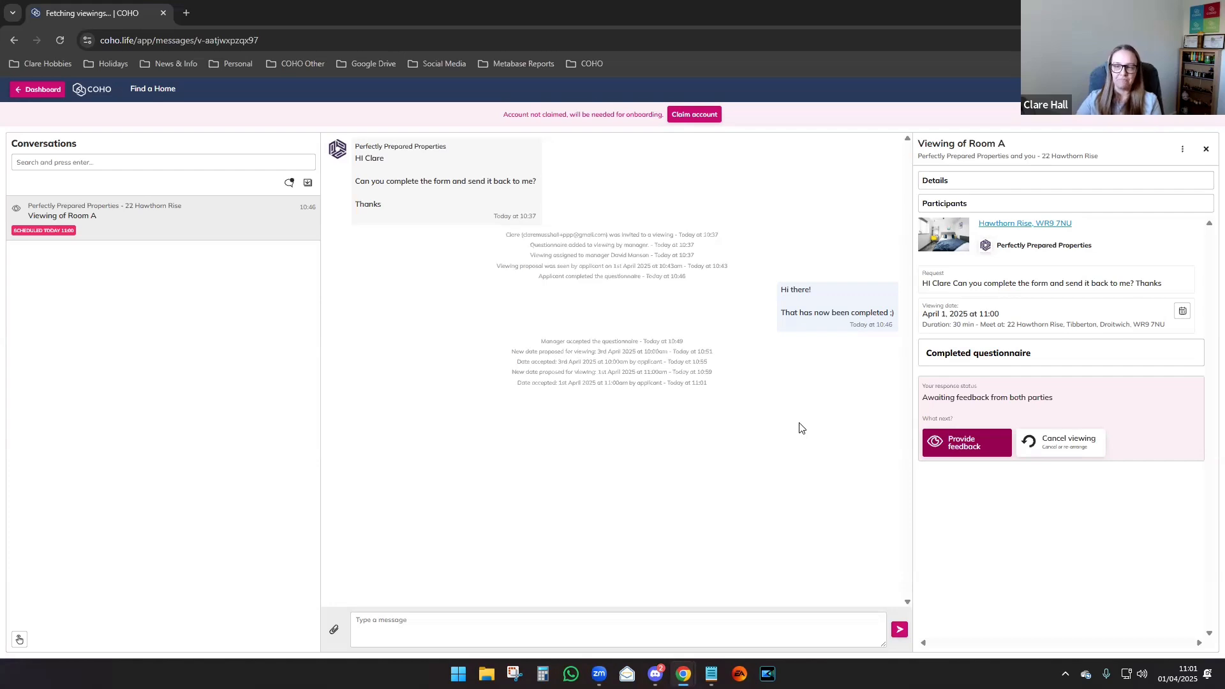
# Send the applicant's feedback 'Yes – I would like to move in'.
pyautogui.click(961, 450)
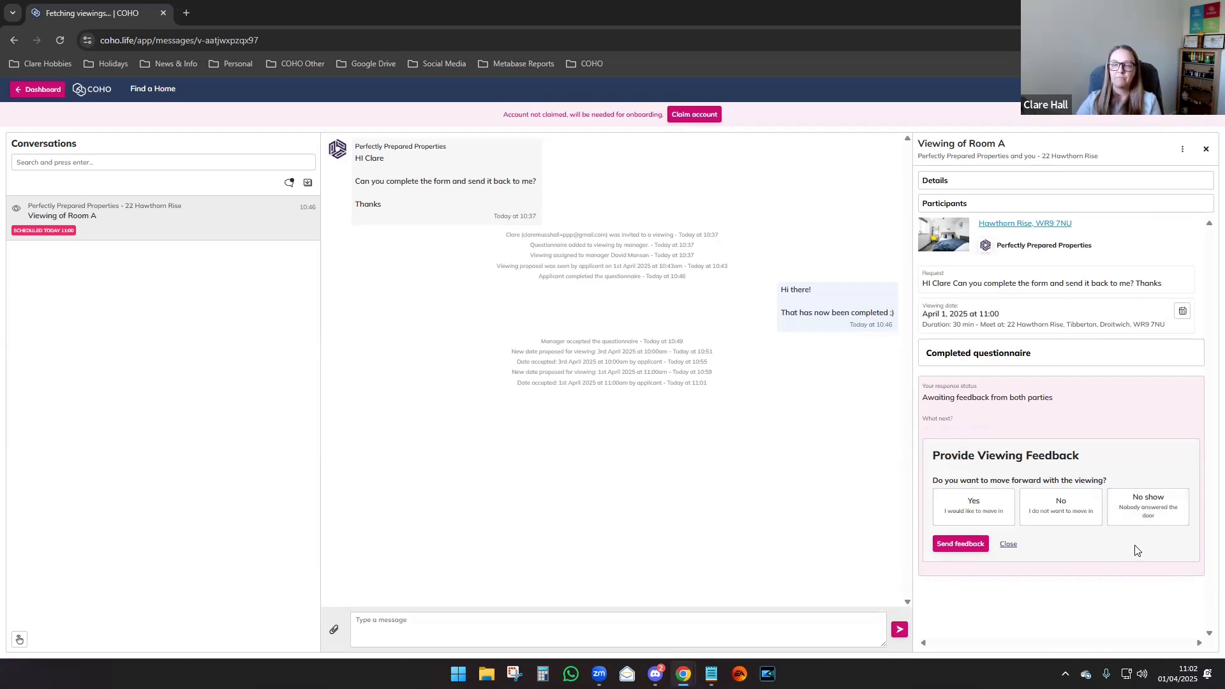
pyautogui.click(973, 507)
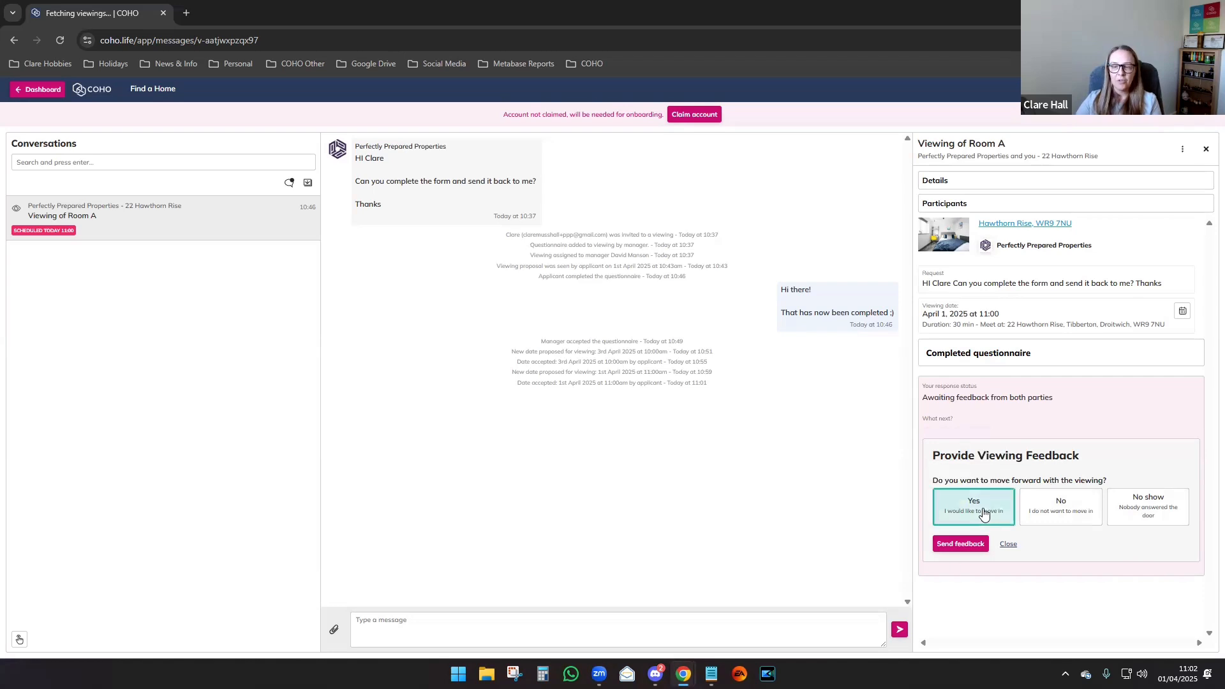
pyautogui.click(951, 547)
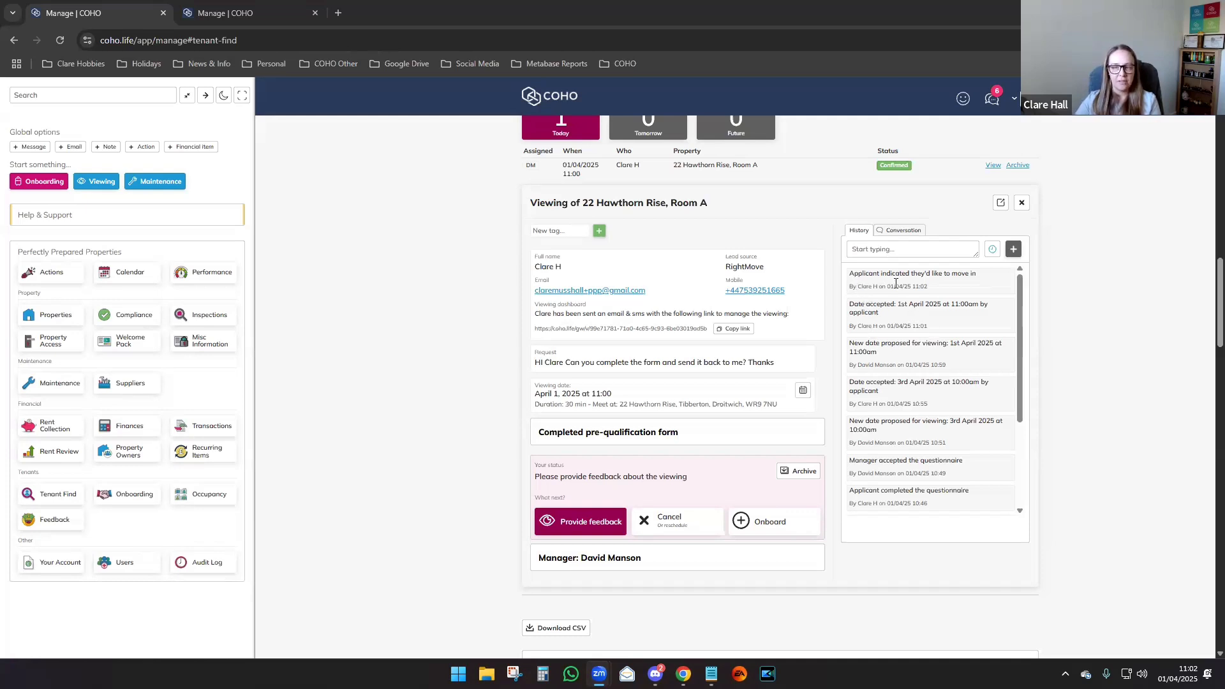
# Send the manager's feedback answering Yes to moving forward with the applicant.
pyautogui.click(564, 529)
pyautogui.scroll(-2, 436, 480)
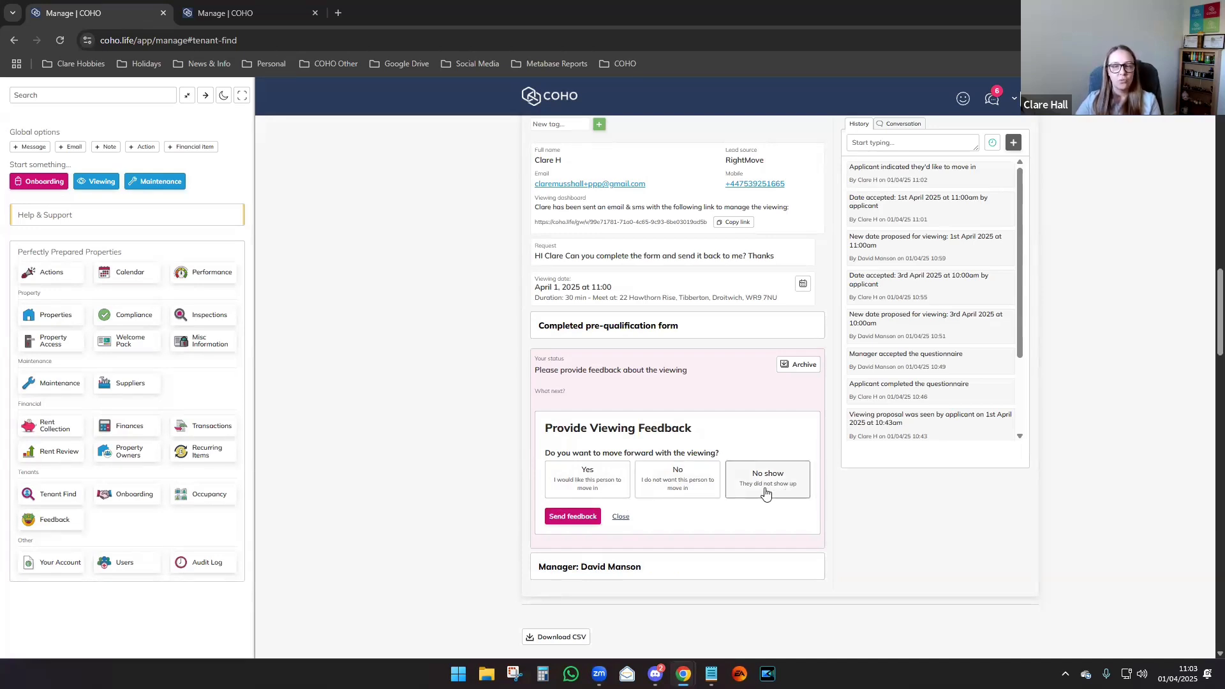
pyautogui.click(583, 485)
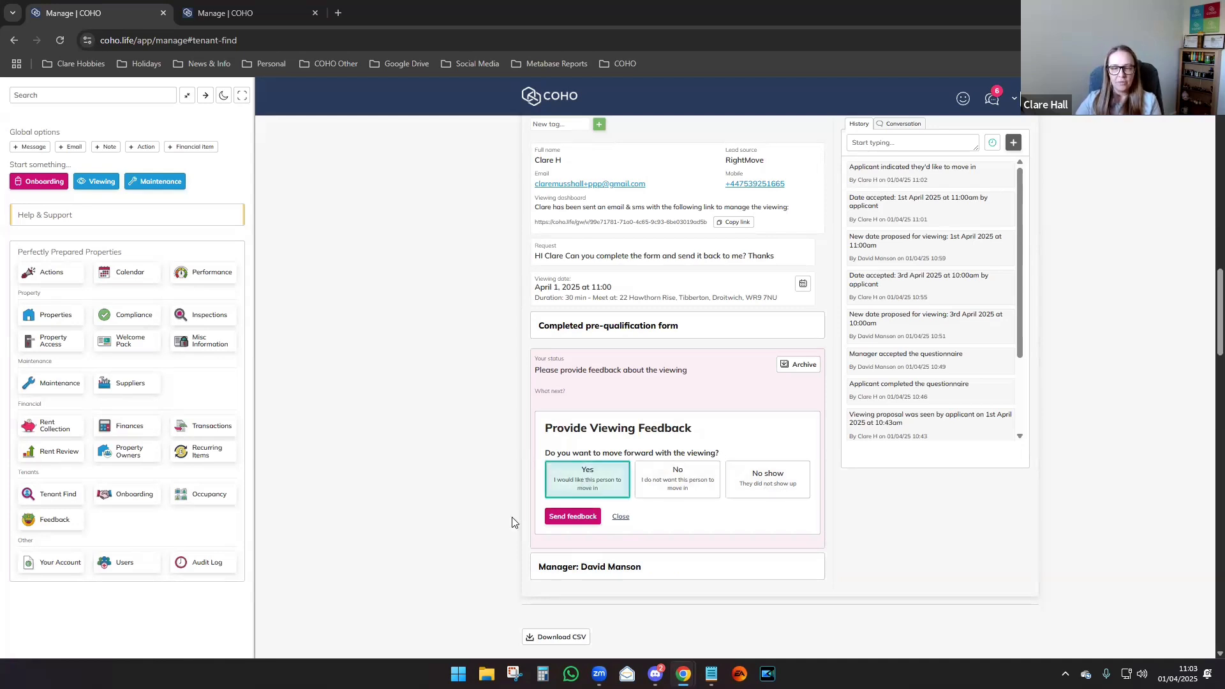
pyautogui.click(570, 518)
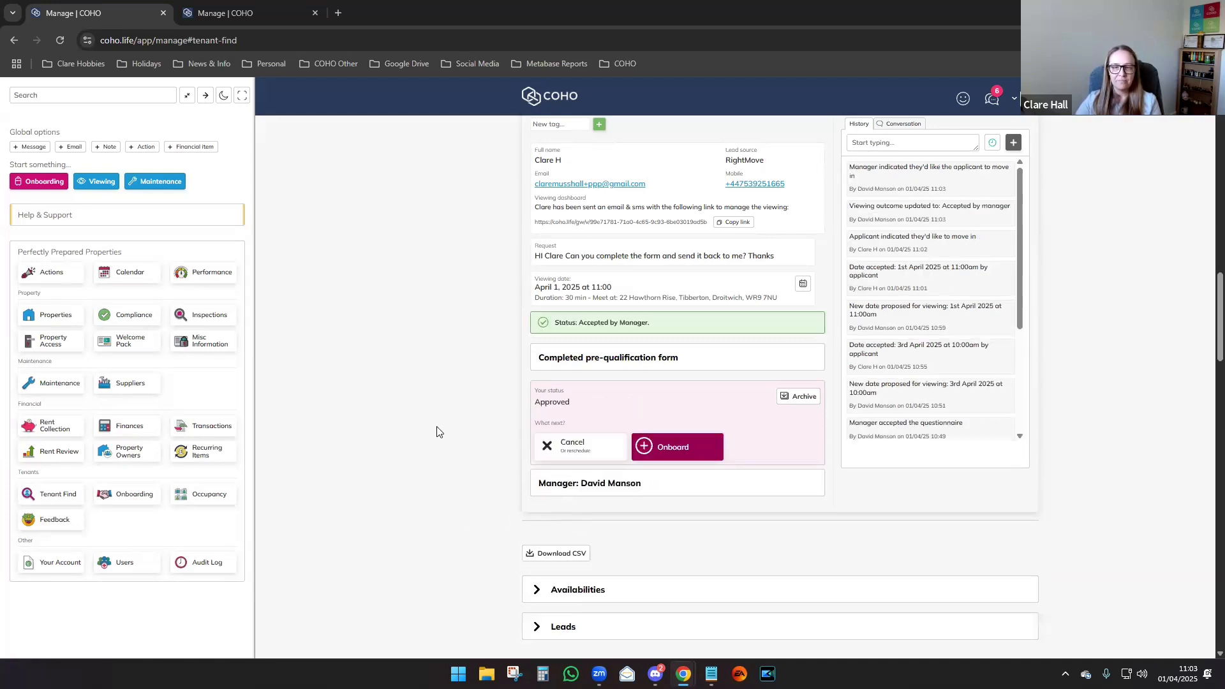
# Scroll back up to the Tenant Find panel's Viewings summary.
pyautogui.scroll(2, 438, 432)
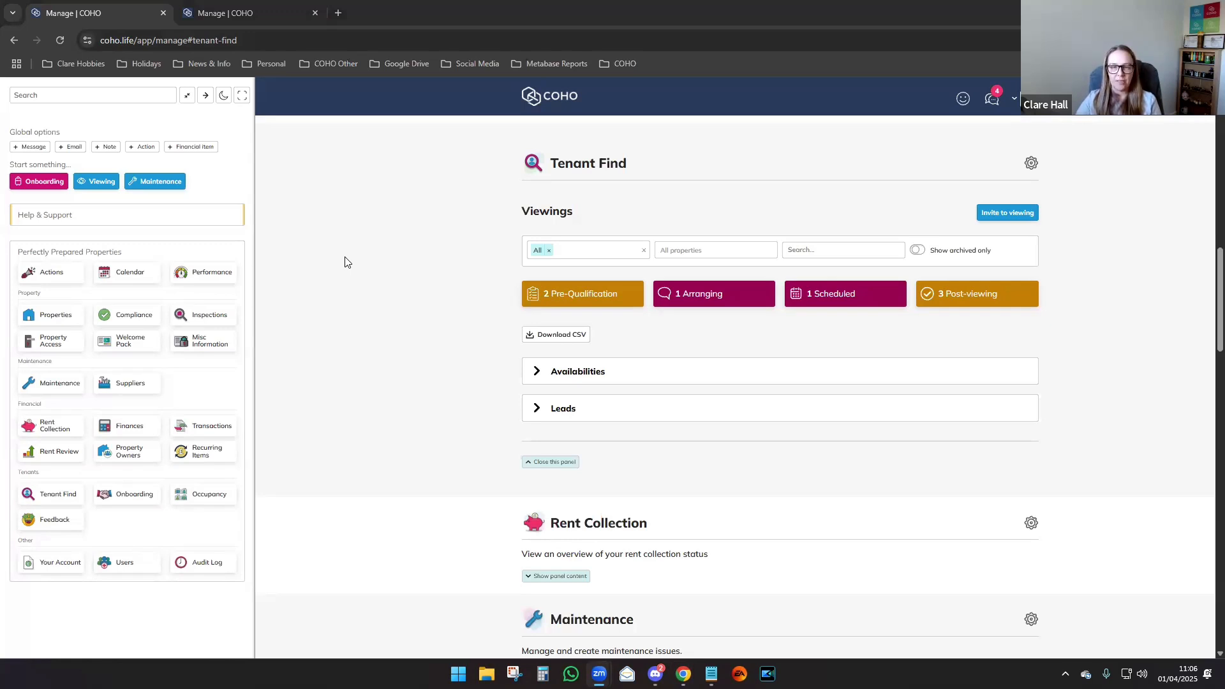
# Review the Availabilities section, then show the Leads list with its single stale SpareRoom lead.
pyautogui.click(564, 375)
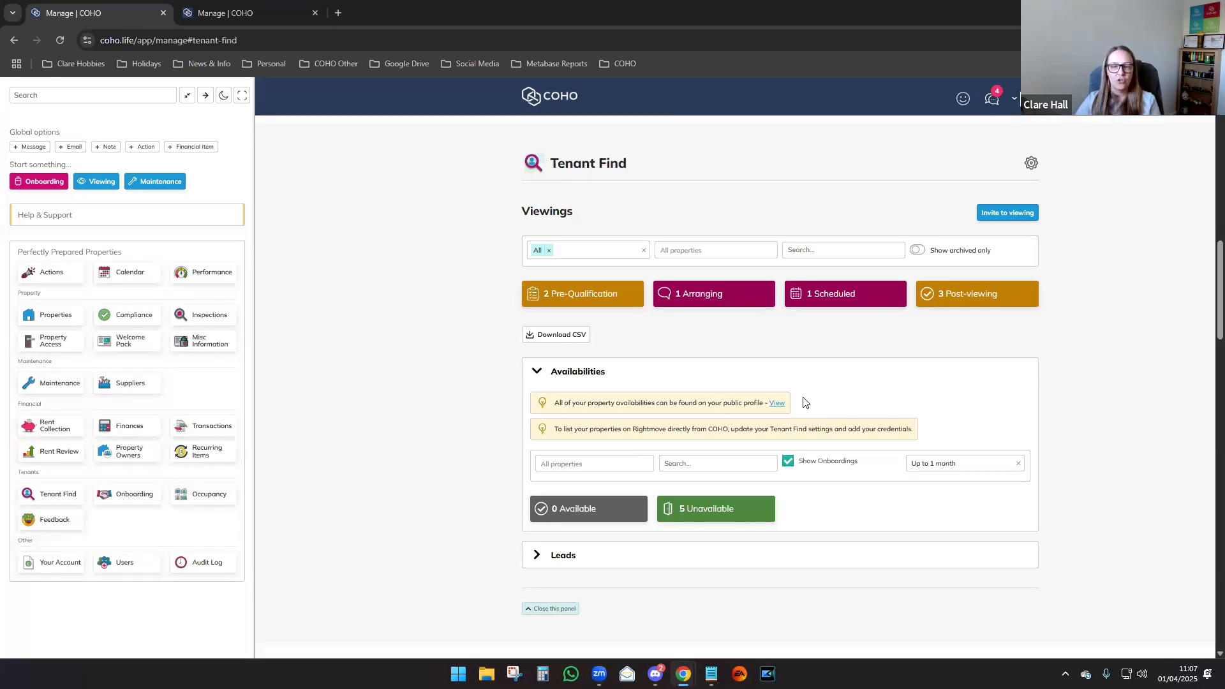
pyautogui.click(564, 555)
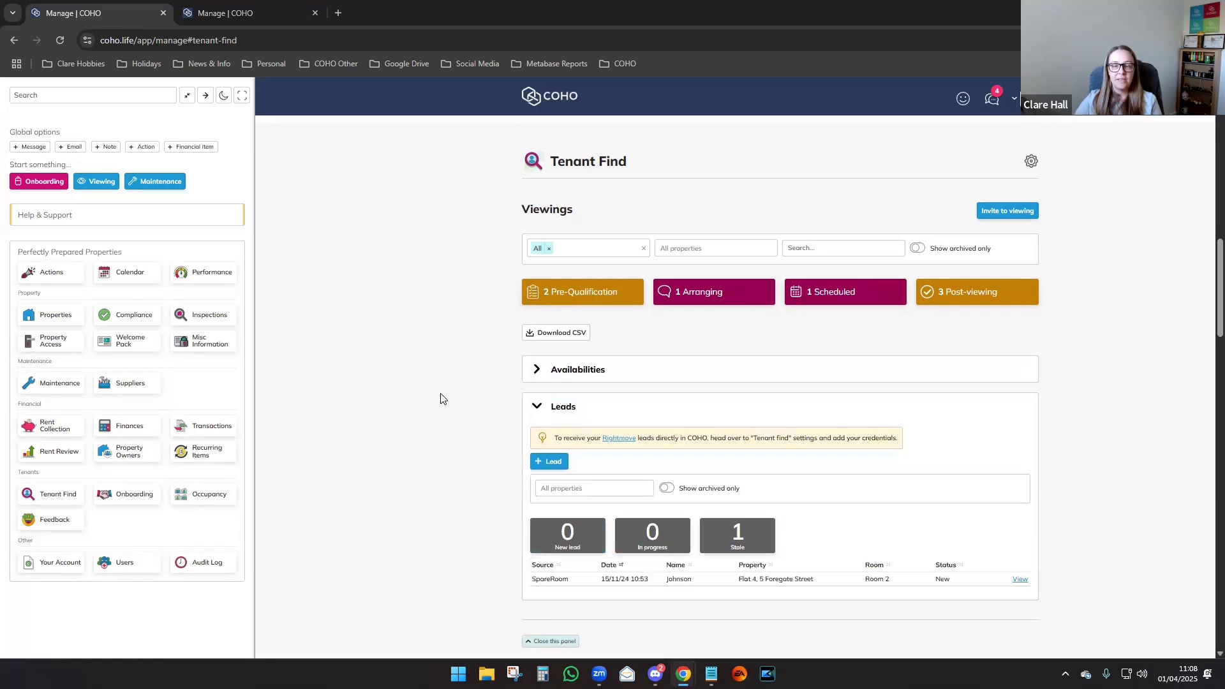
pyautogui.scroll(-2, 440, 399)
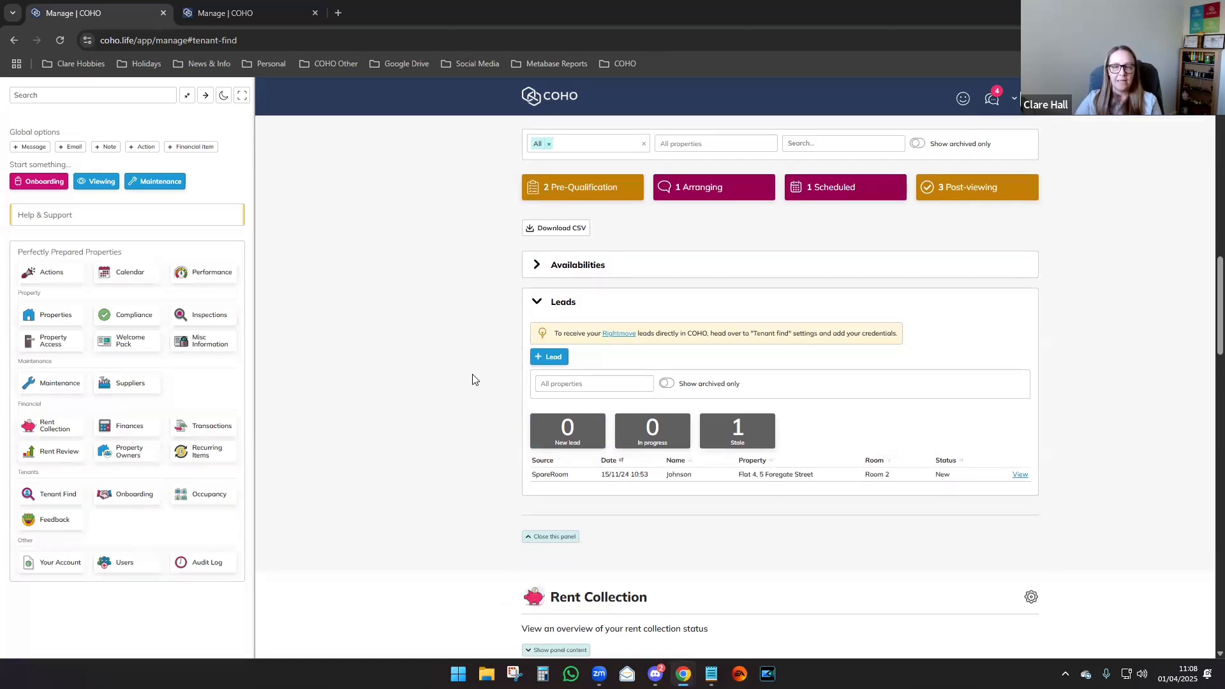
# Inspect the + Lead form, unticking Available only and browsing the Property list, without adding a lead.
pyautogui.click(556, 358)
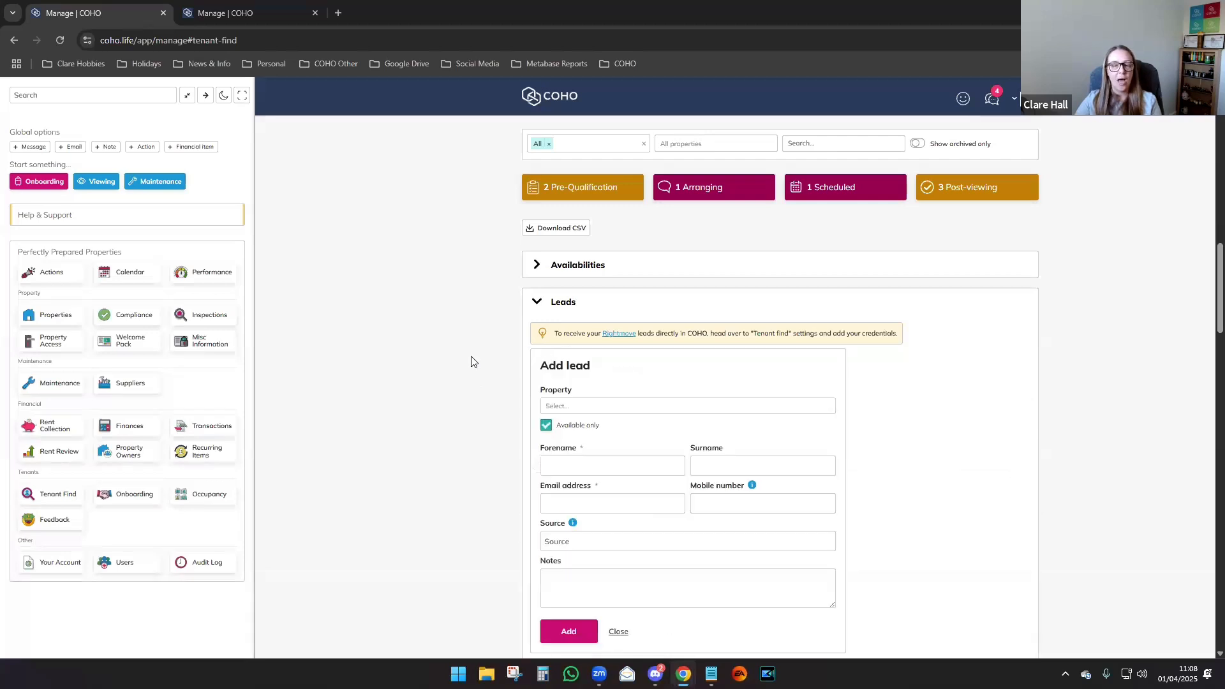
pyautogui.scroll(-2, 472, 362)
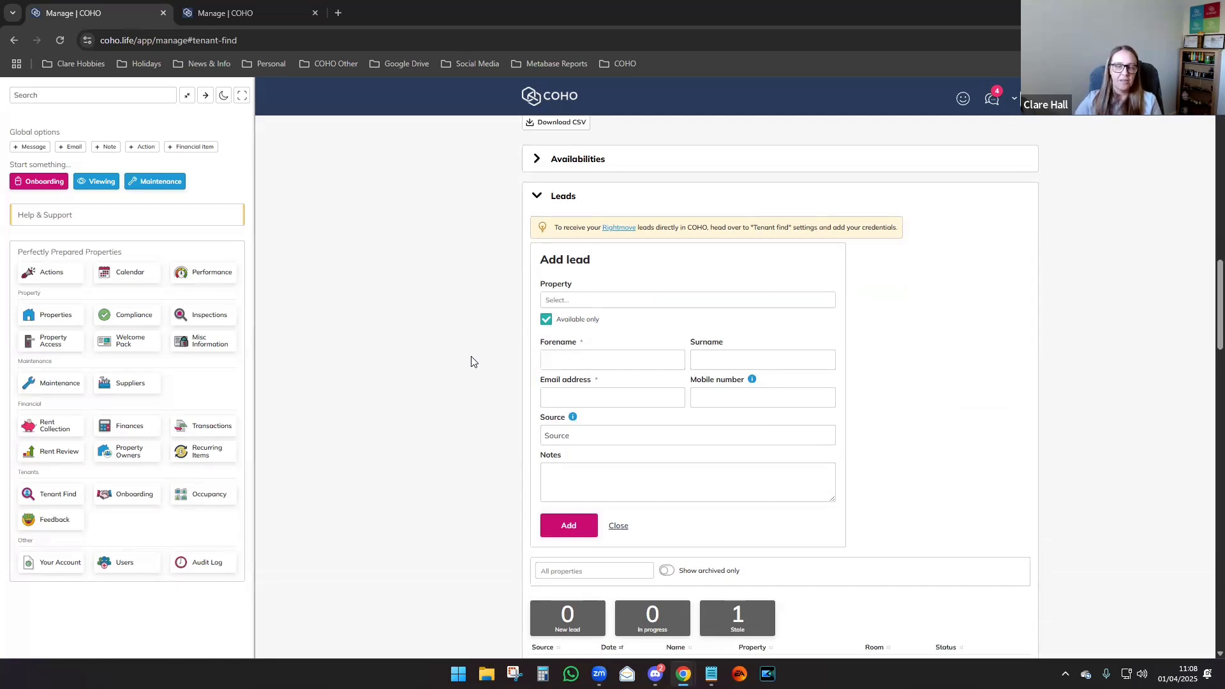
pyautogui.click(546, 319)
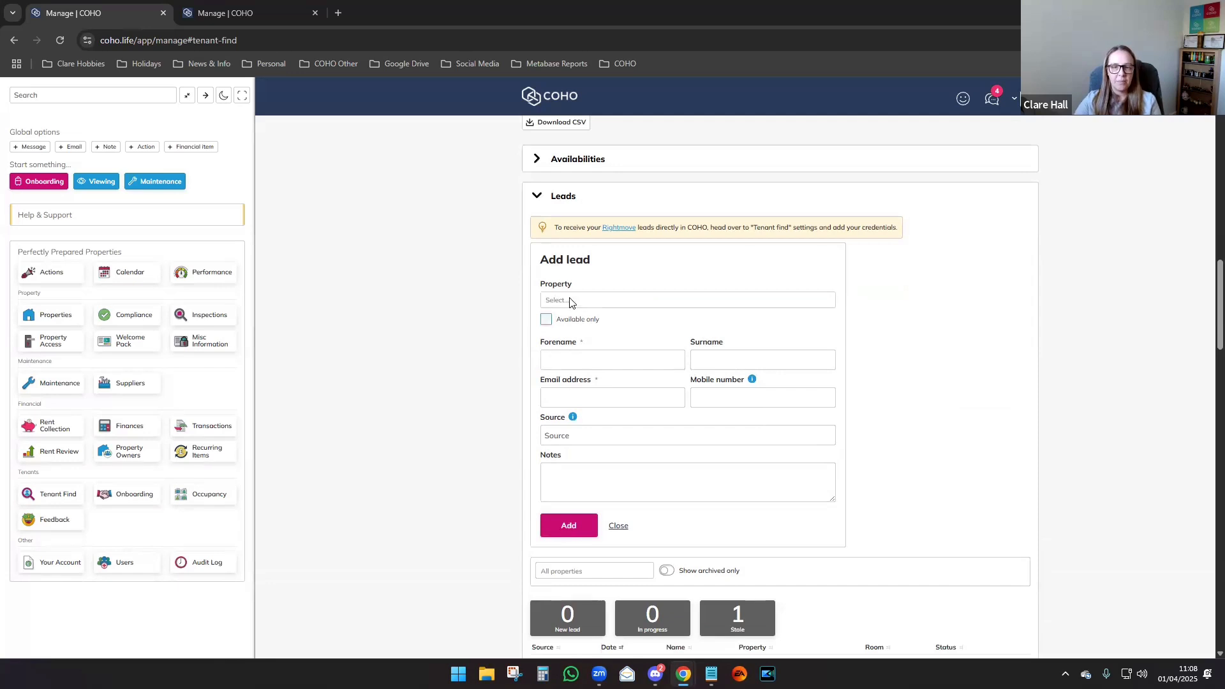
pyautogui.click(571, 301)
pyautogui.click(501, 313)
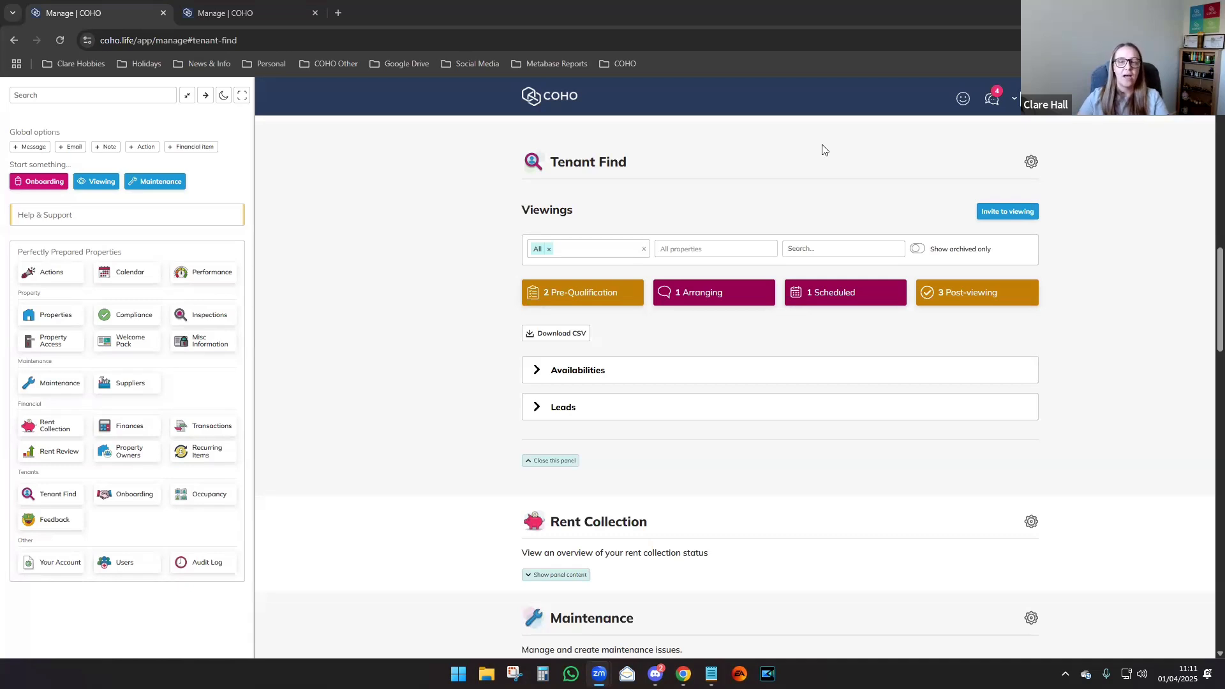
# Open Tenant Find Settings from the gear icon on the Tenant Find panel.
pyautogui.click(1030, 164)
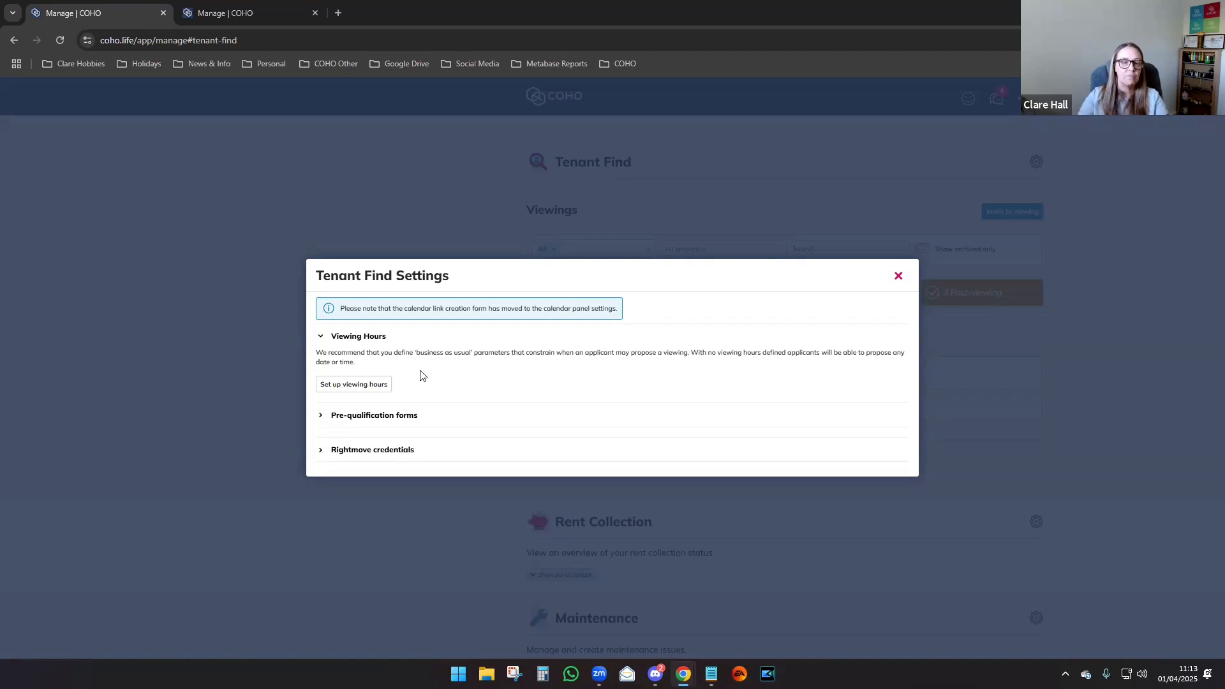
# Expand the viewing-hours setup, showing the 30-minute default duration and blank weekday hour ranges.
pyautogui.click(353, 383)
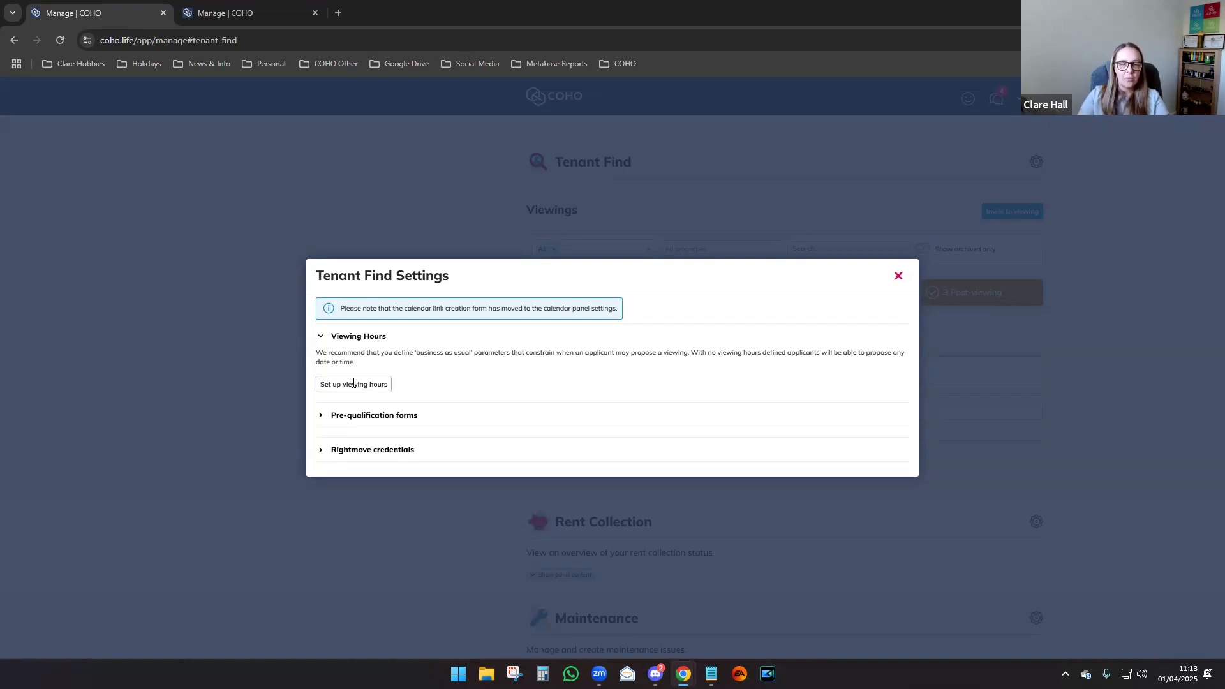
pyautogui.moveTo(905, 283); pyautogui.dragTo(909, 306)
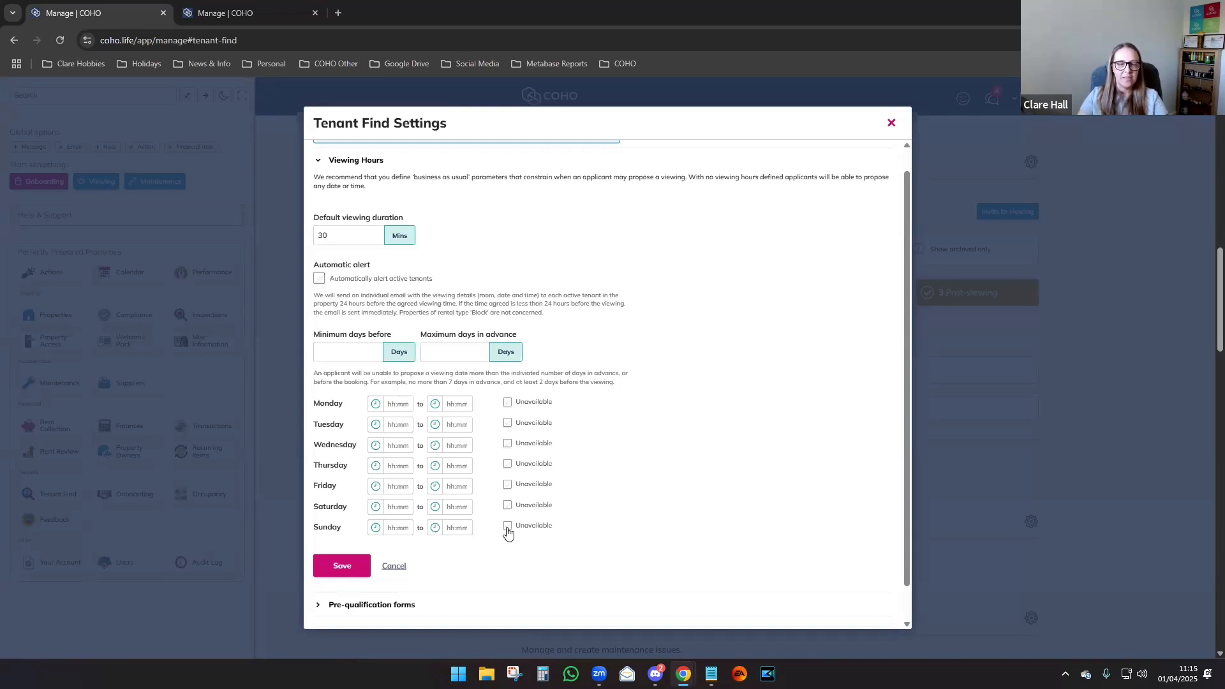
# Mark Sunday and Saturday unavailable and set Monday's viewing hours to 10:00–12:00.
pyautogui.click(508, 529)
pyautogui.click(507, 505)
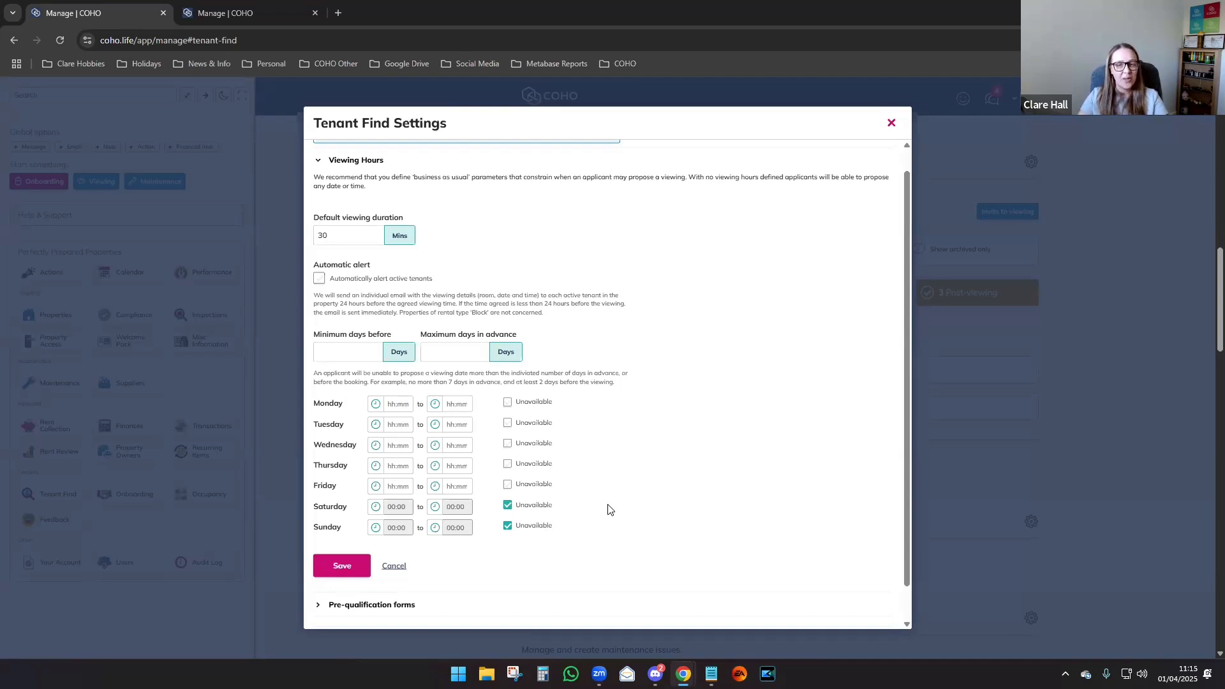
pyautogui.click(396, 402)
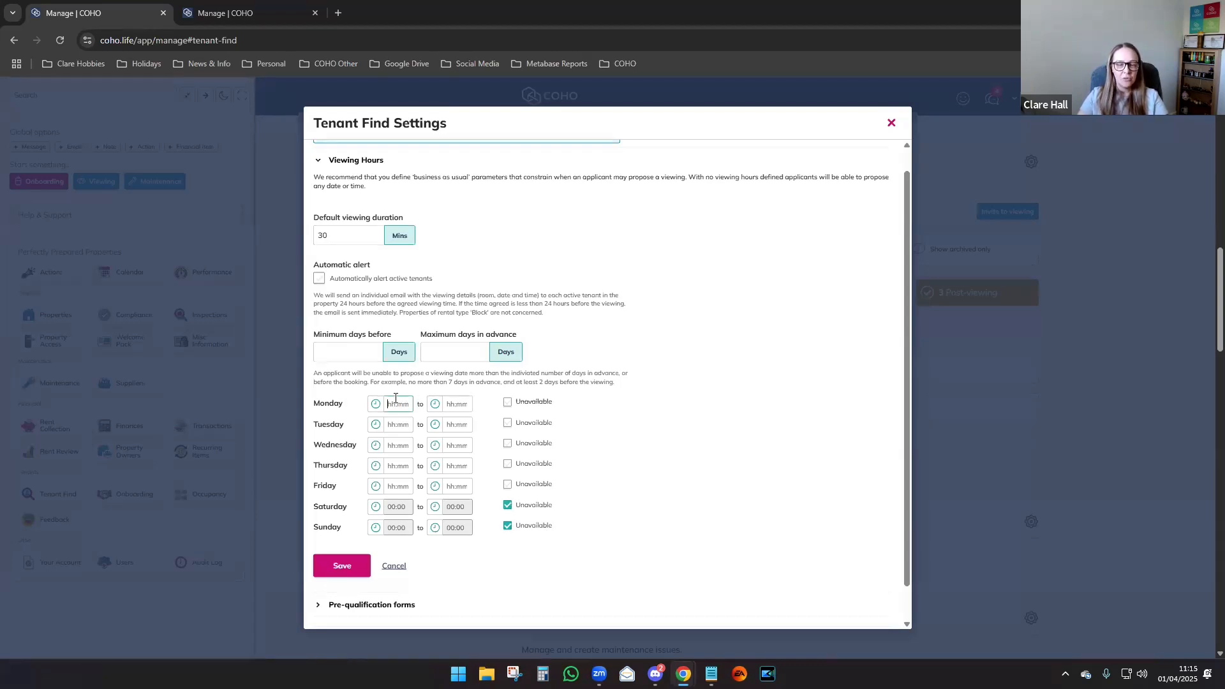
pyautogui.write('10:00')
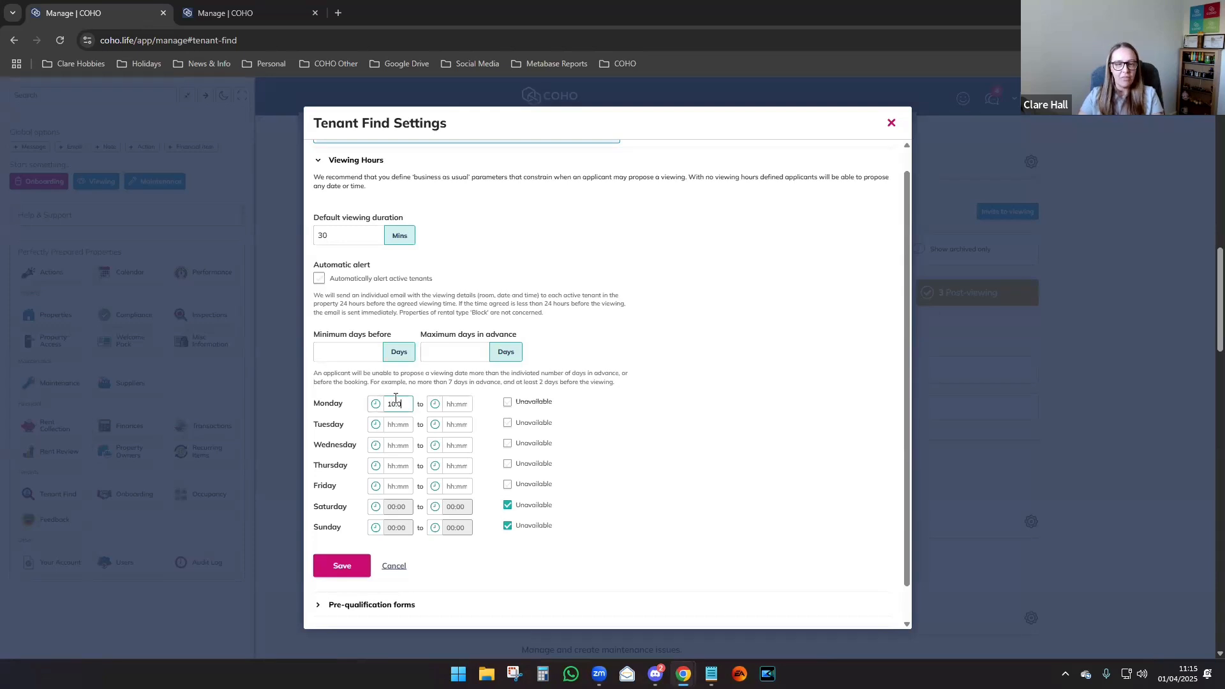
pyautogui.click(440, 403)
pyautogui.write('12:00')
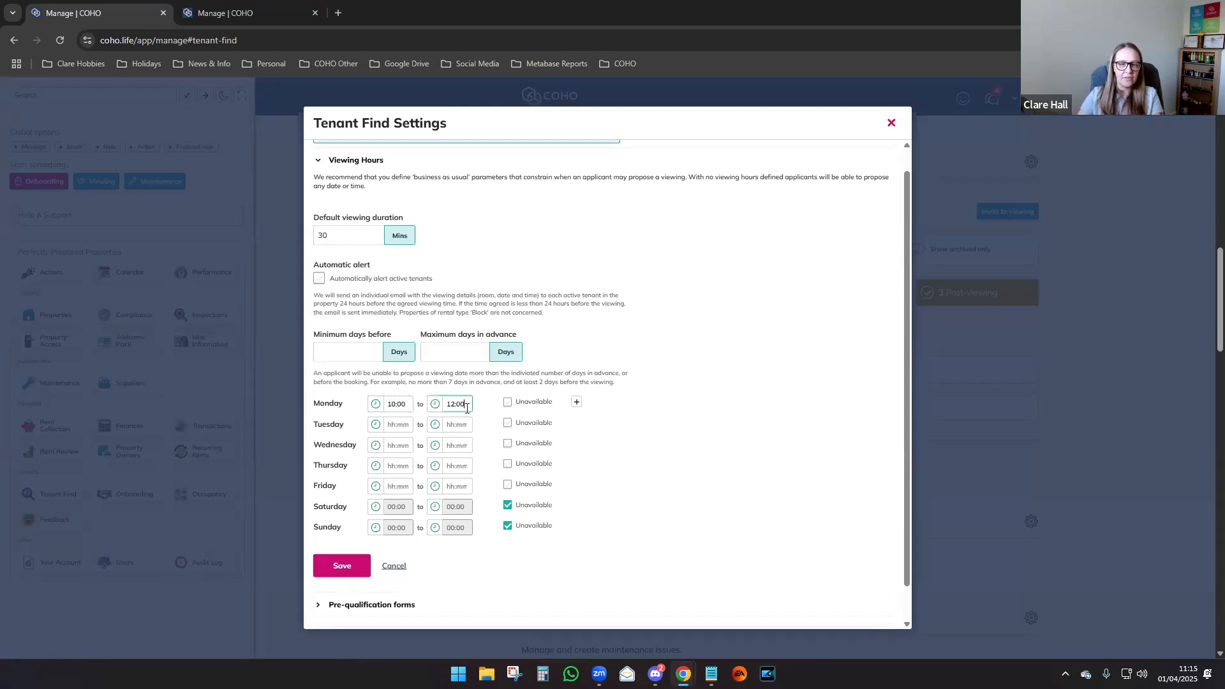
pyautogui.click(696, 390)
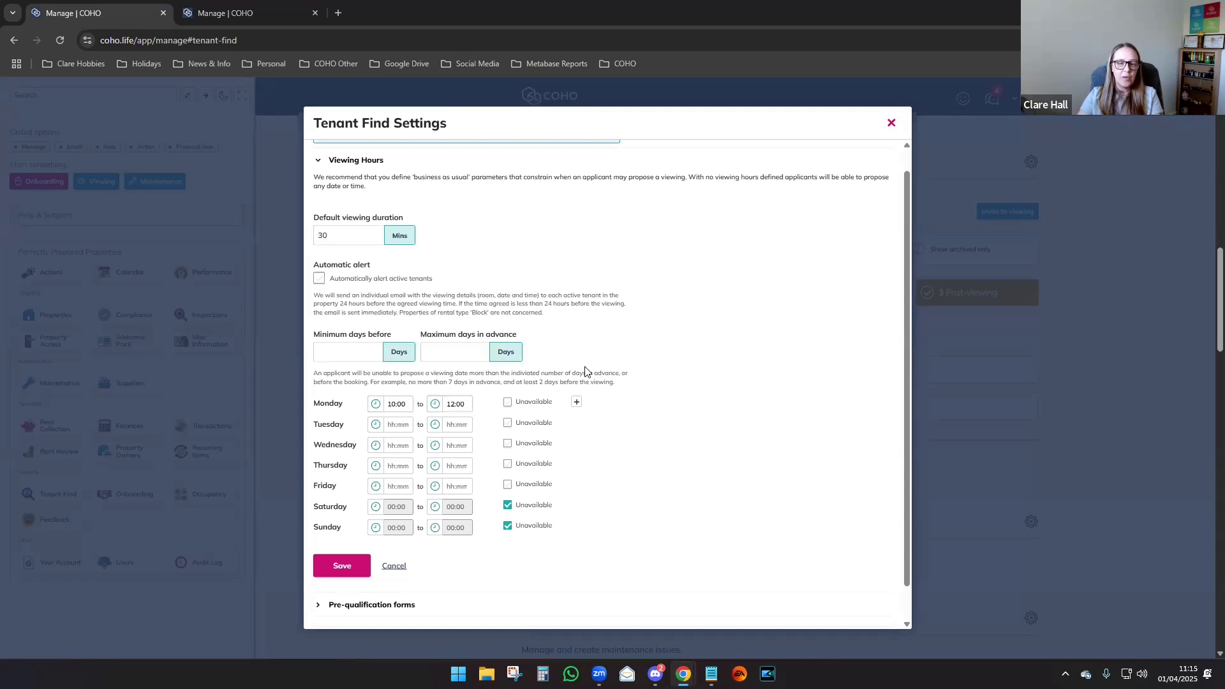
# Add a second Monday window of 13:00–17:00, attempt to save, then cancel the viewing-hours edits.
pyautogui.click(577, 402)
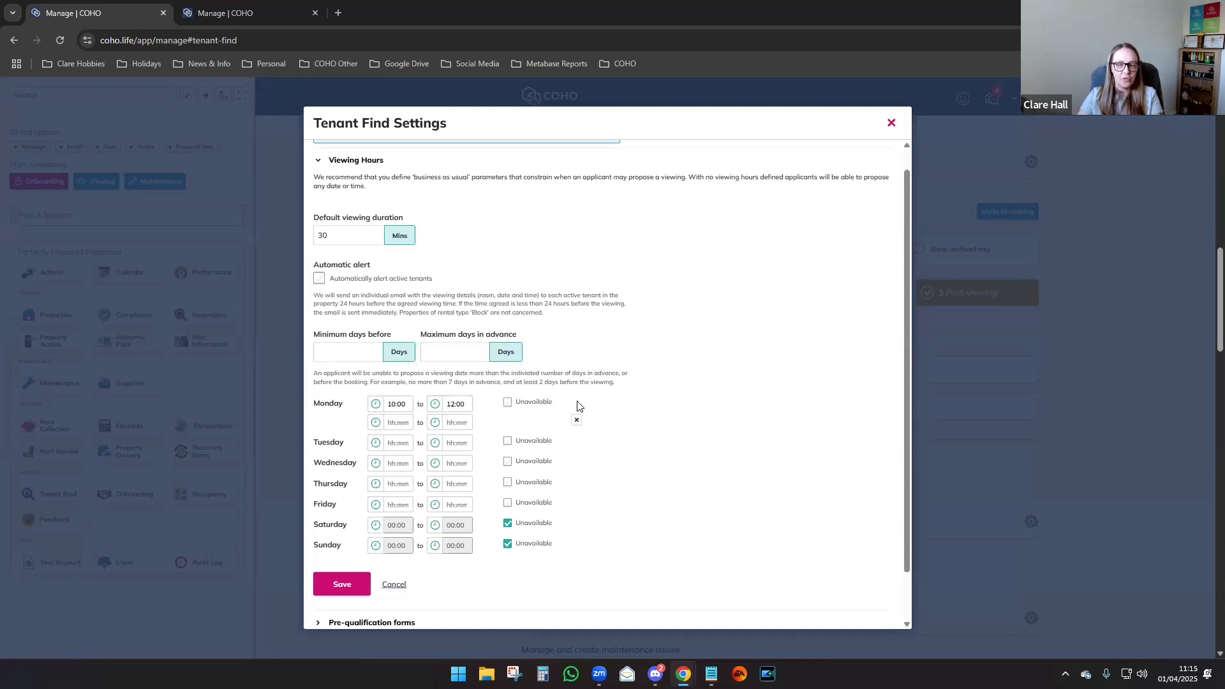
pyautogui.click(393, 422)
pyautogui.write('1')
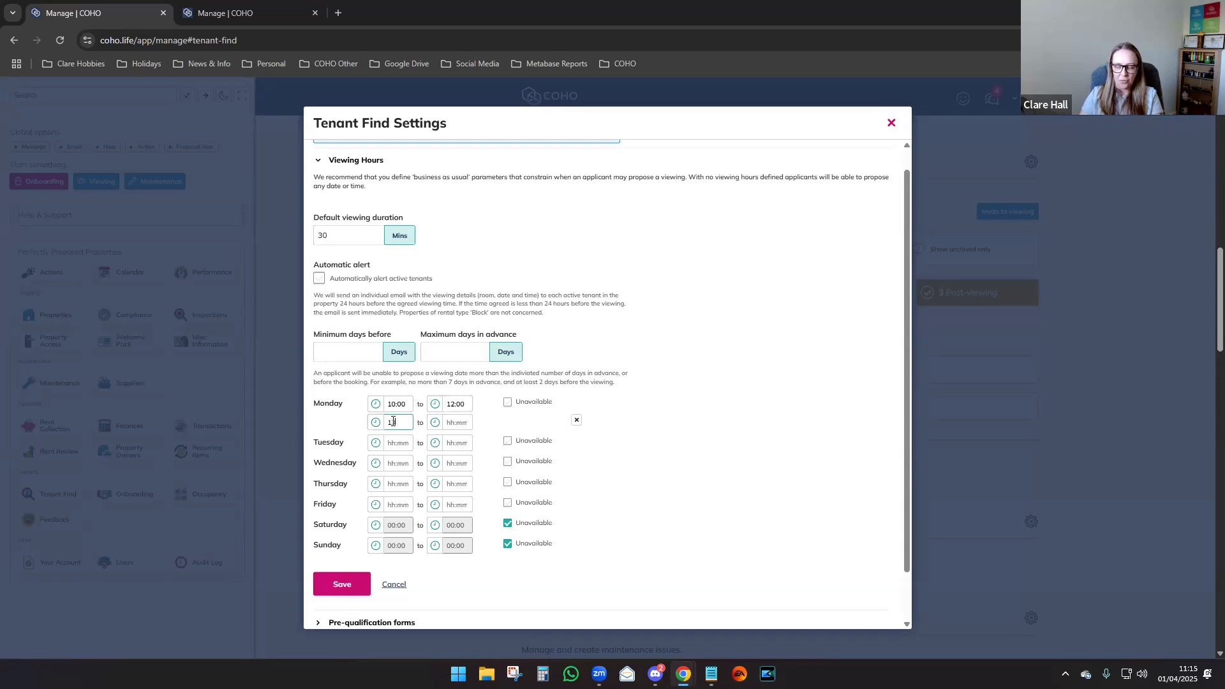
pyautogui.write('3:00')
pyautogui.click(453, 421)
pyautogui.write('17:00')
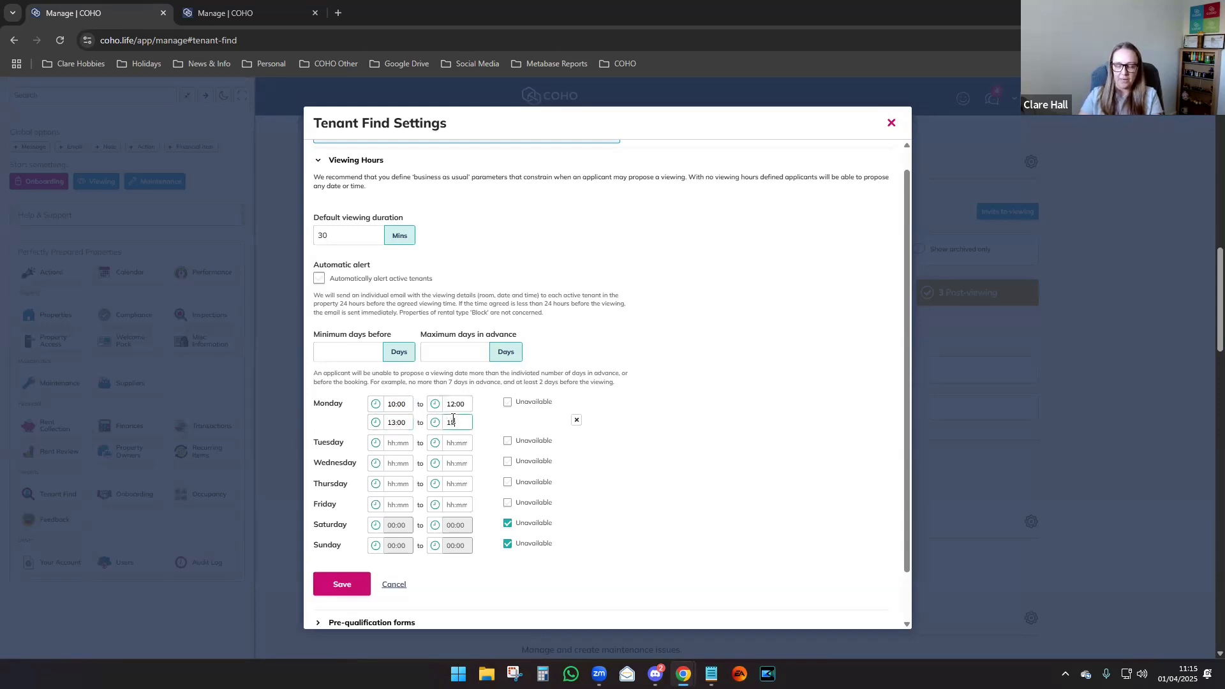
pyautogui.click(694, 407)
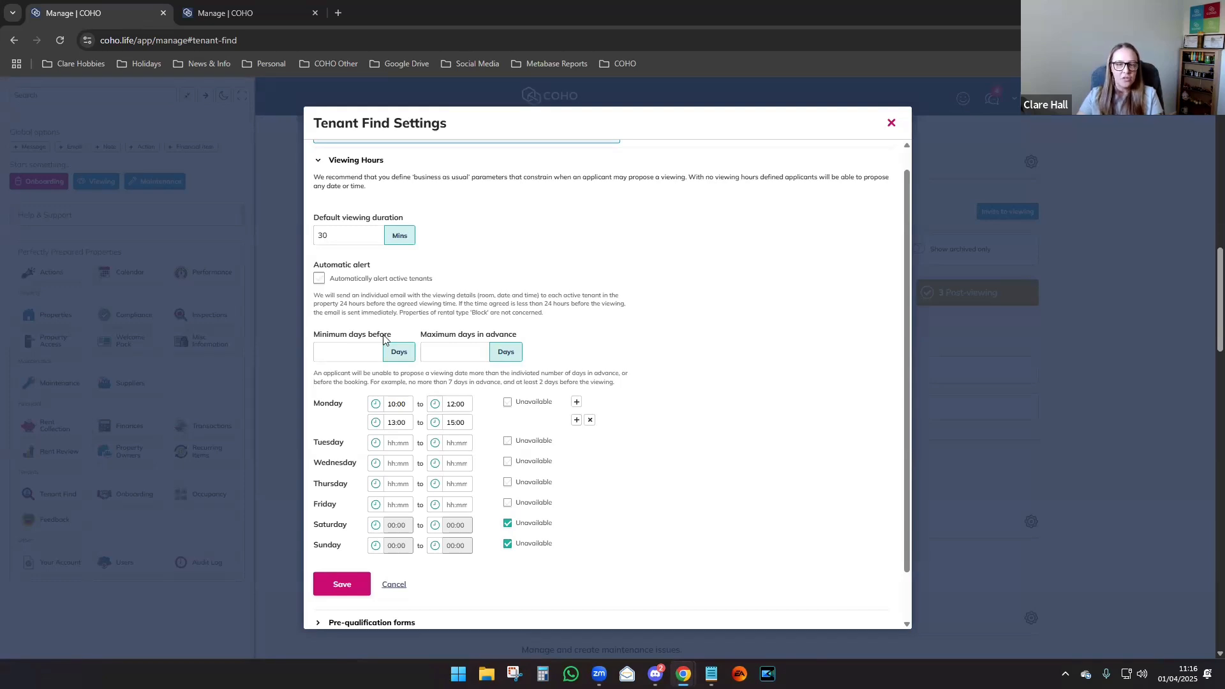
pyautogui.click(342, 586)
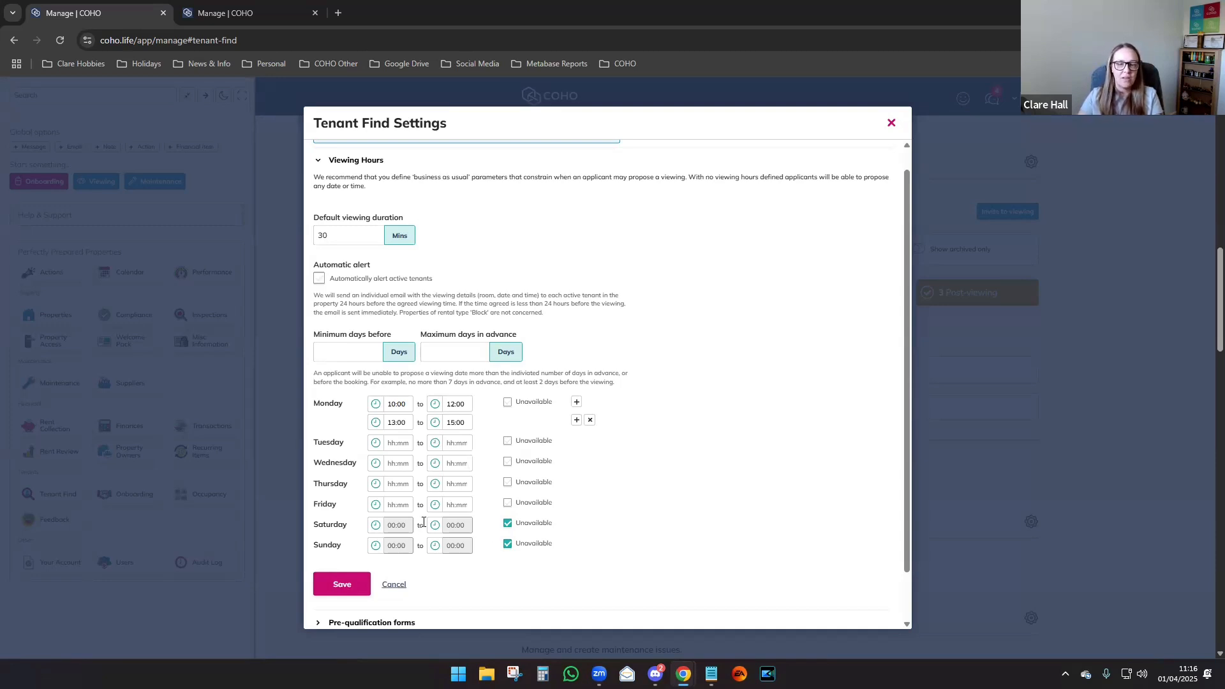
pyautogui.click(393, 584)
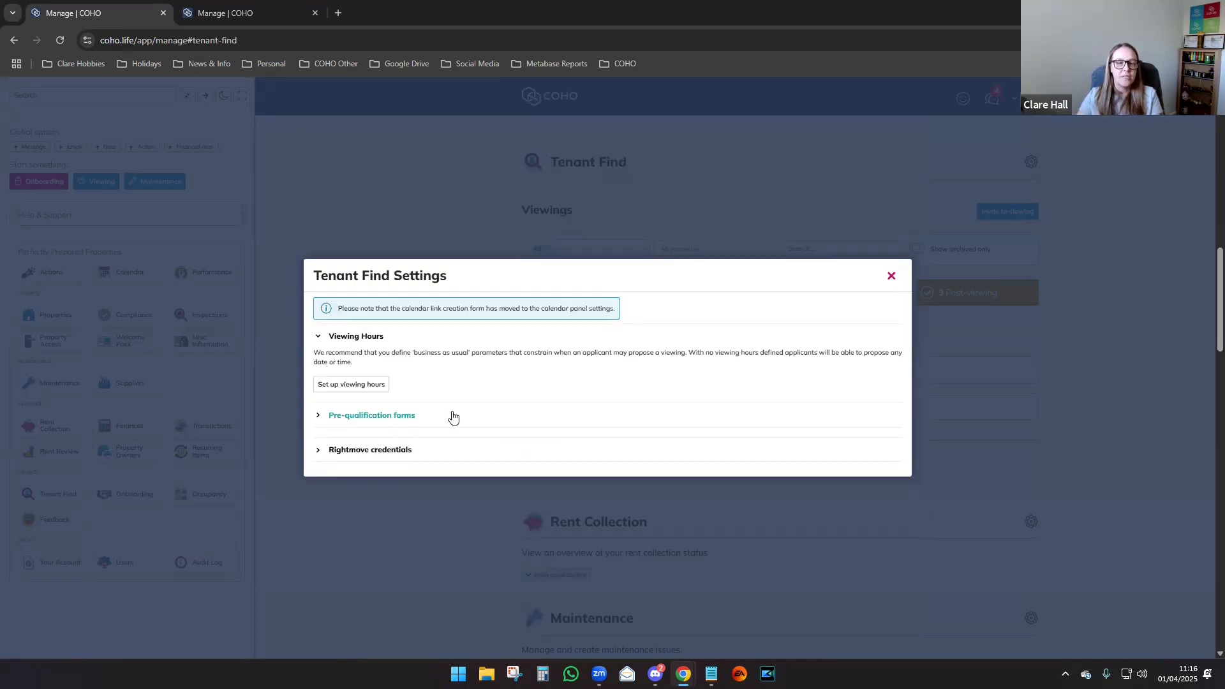
# Expand Pre-qualification forms, showing Basic Viewing, and start a new form.
pyautogui.click(419, 417)
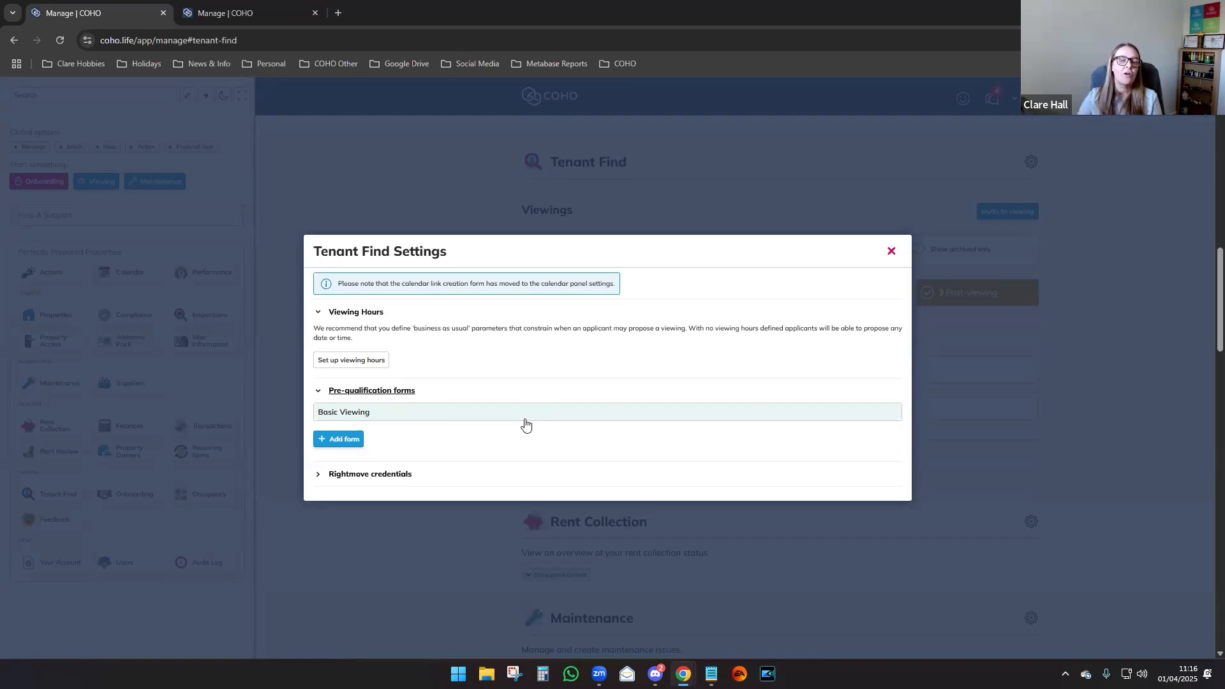
pyautogui.click(338, 439)
# Scroll through the new form's questions, add additional questions, then cancel without creating it.
pyautogui.moveTo(906, 264); pyautogui.dragTo(909, 334)
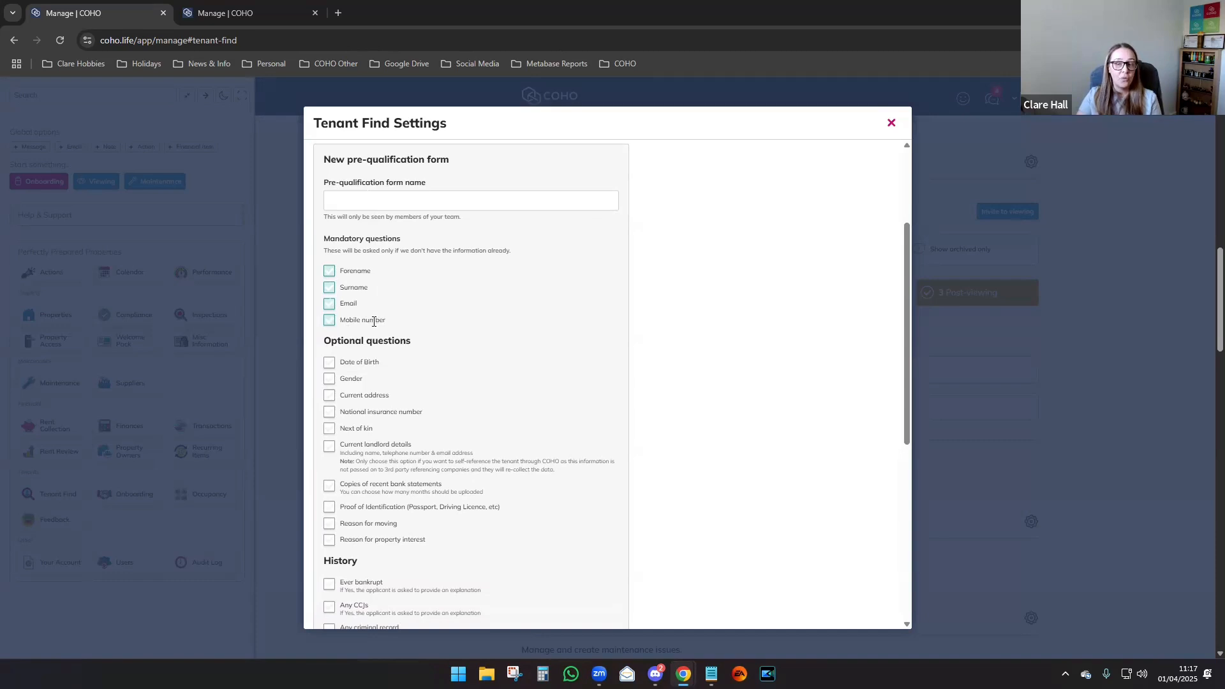
pyautogui.moveTo(904, 305); pyautogui.dragTo(909, 381)
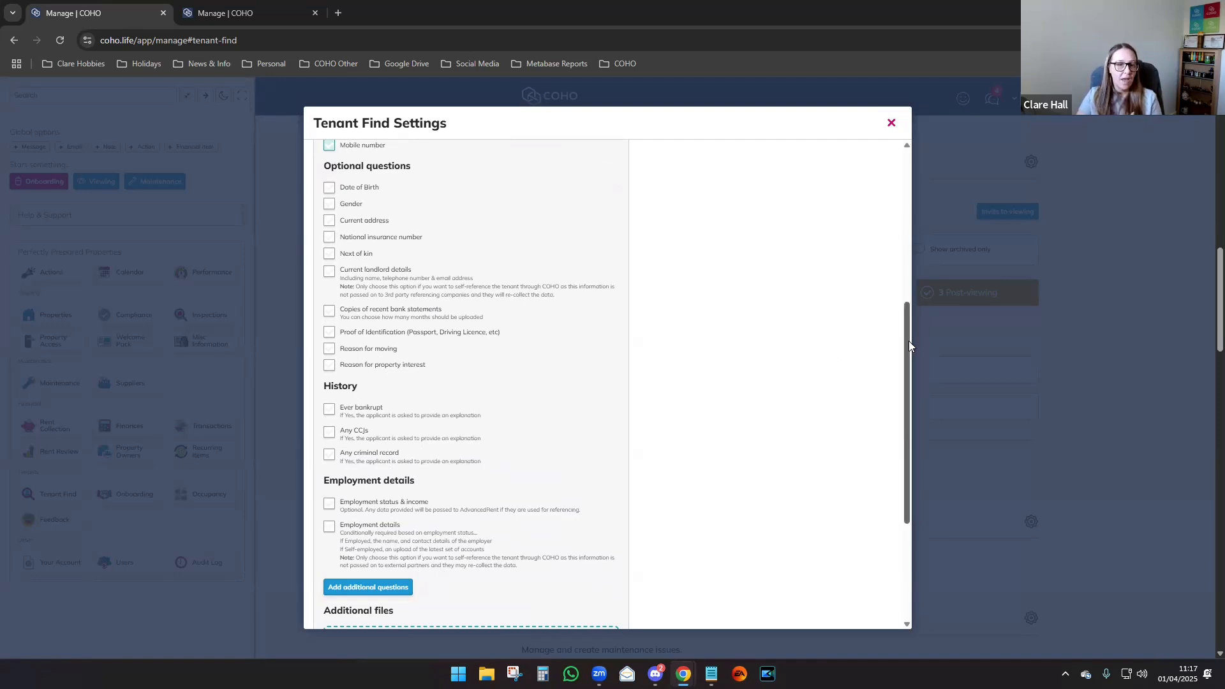
pyautogui.moveTo(907, 342); pyautogui.dragTo(908, 433)
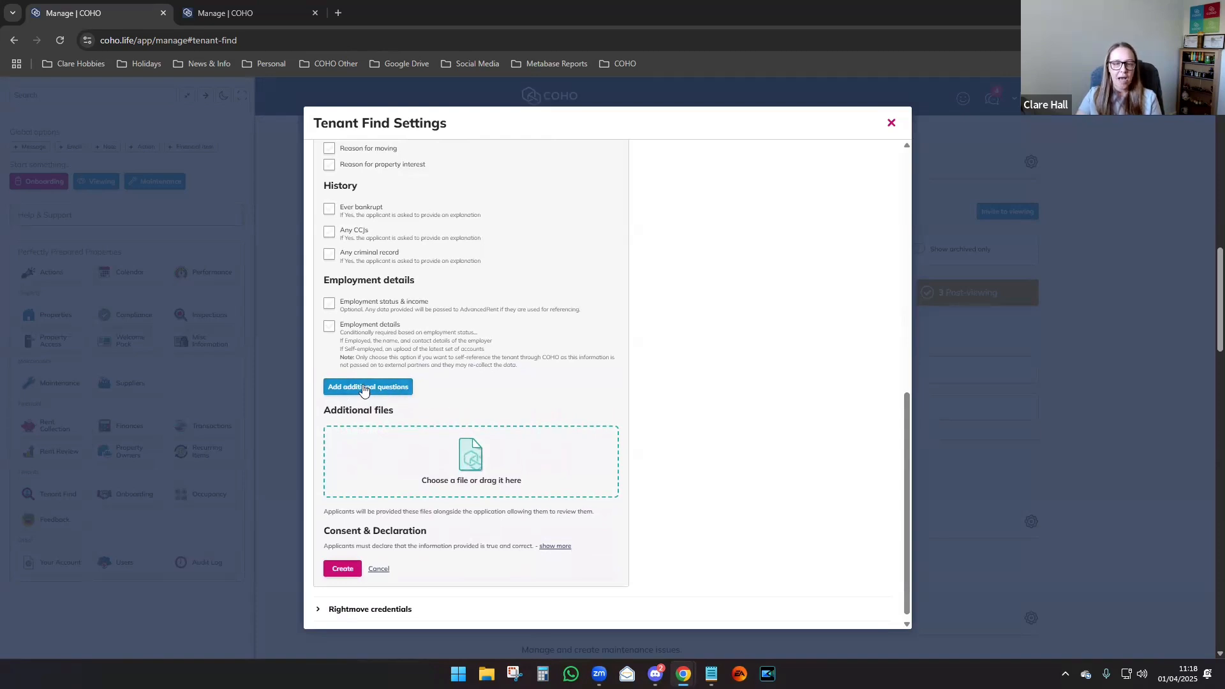
pyautogui.click(364, 388)
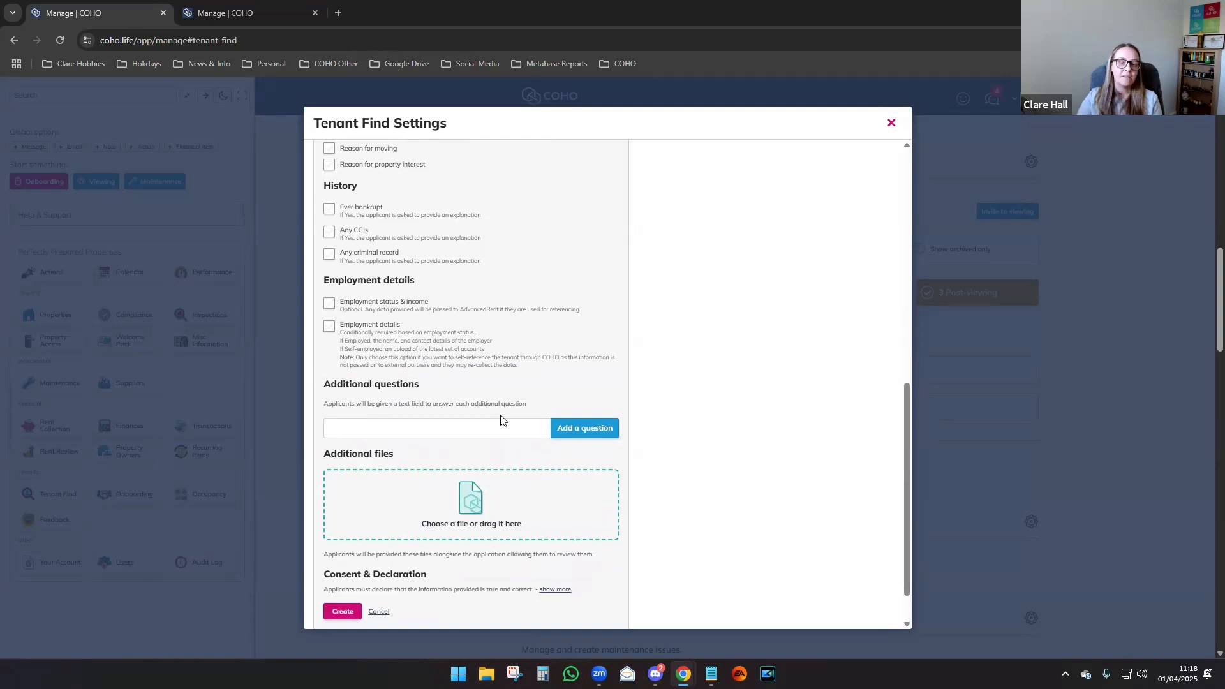
pyautogui.scroll(-1, 501, 418)
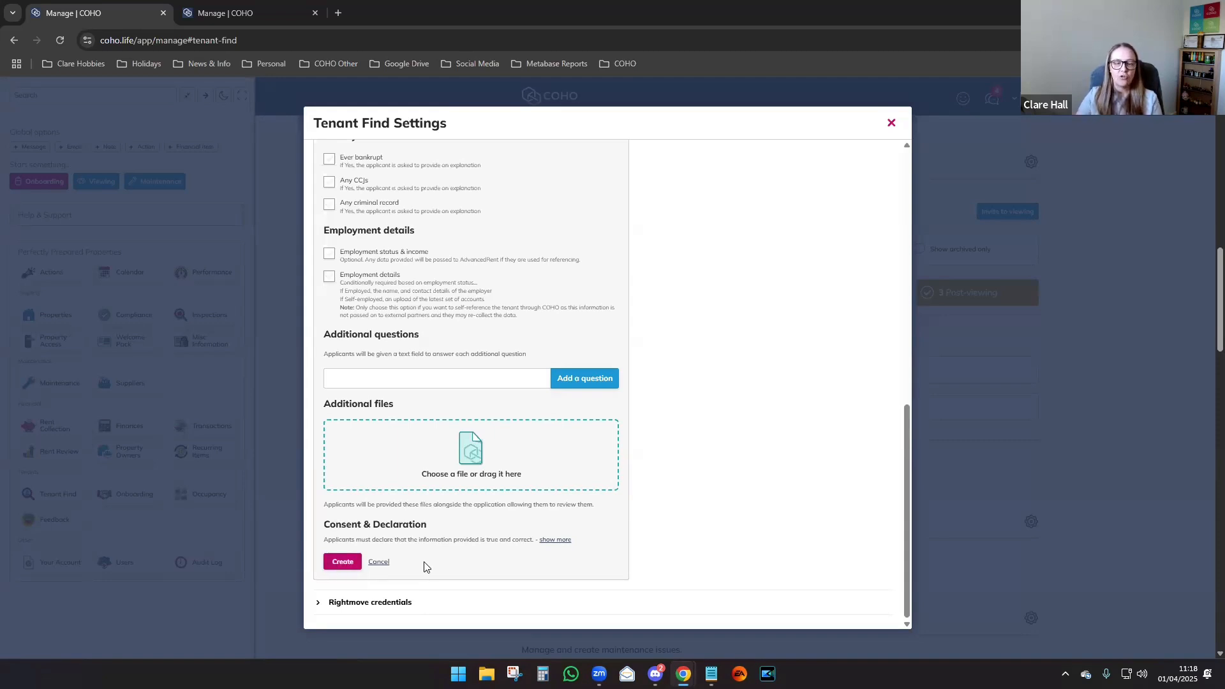
pyautogui.click(379, 561)
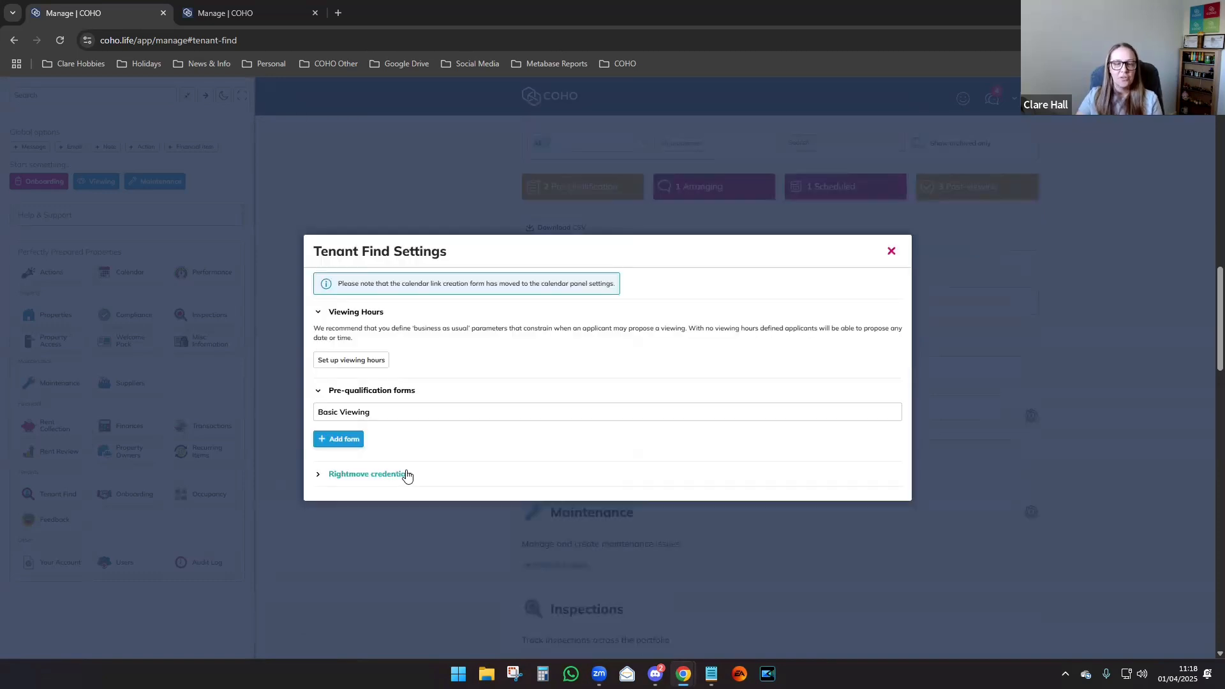
# Expand Rightmove credentials and bring up a blank form with Name and Network Id fields.
pyautogui.click(406, 476)
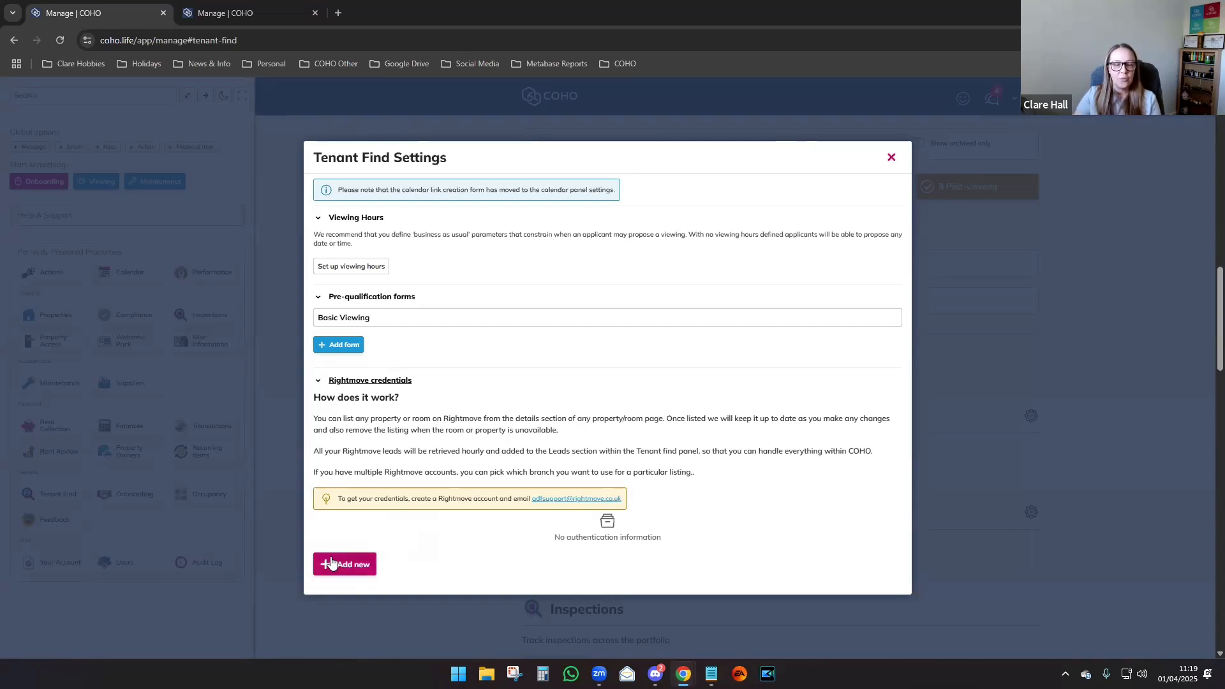
pyautogui.click(354, 566)
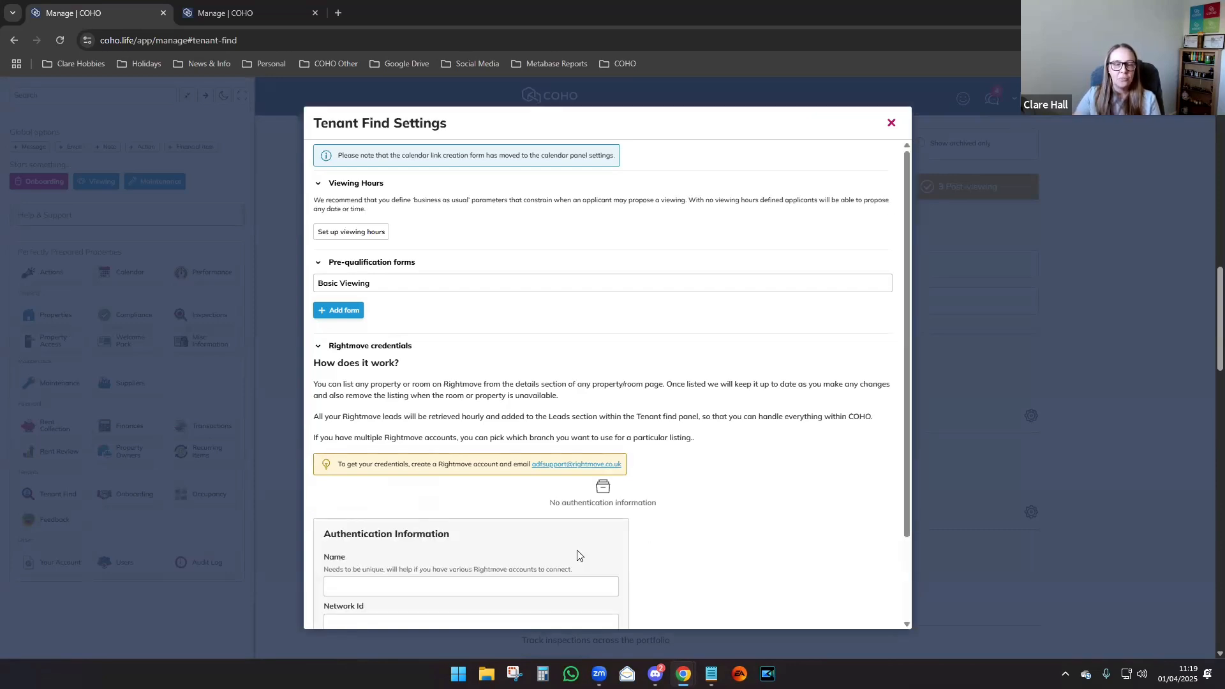
# Scroll to the property's Manual-mode Tenant Find panel showing 1 Pre-Qualification, 1 Scheduled, 1 Post-viewing.
pyautogui.scroll(-2, 573, 553)
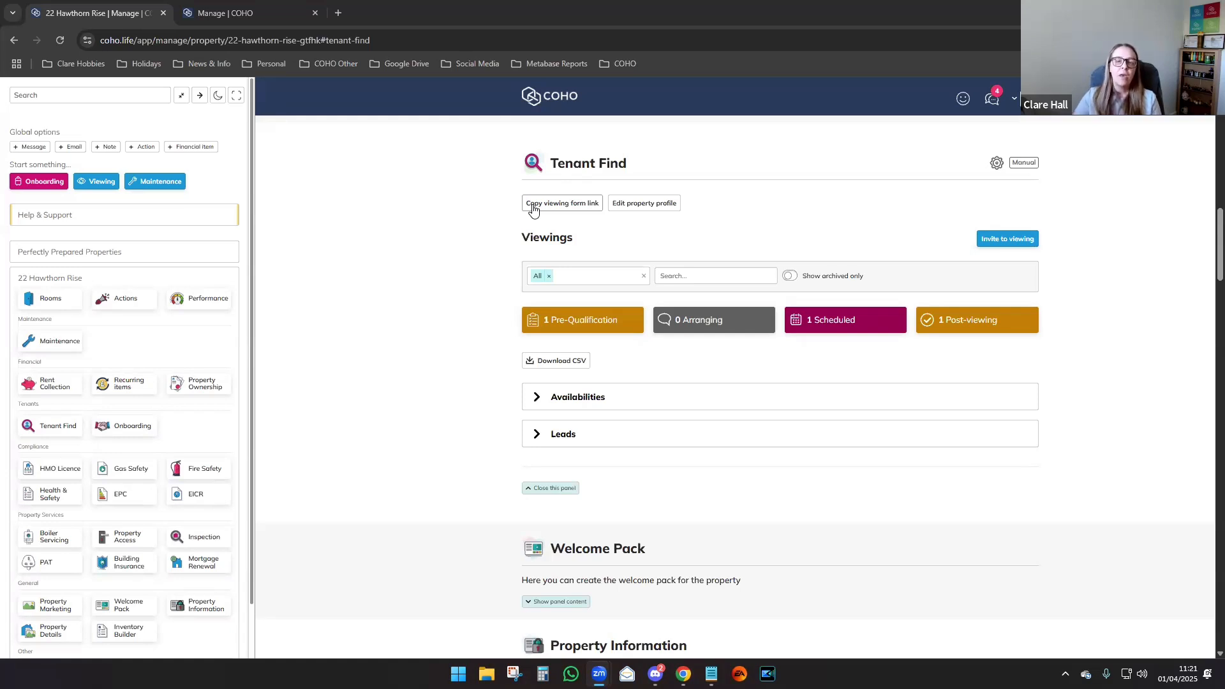
pyautogui.click(659, 210)
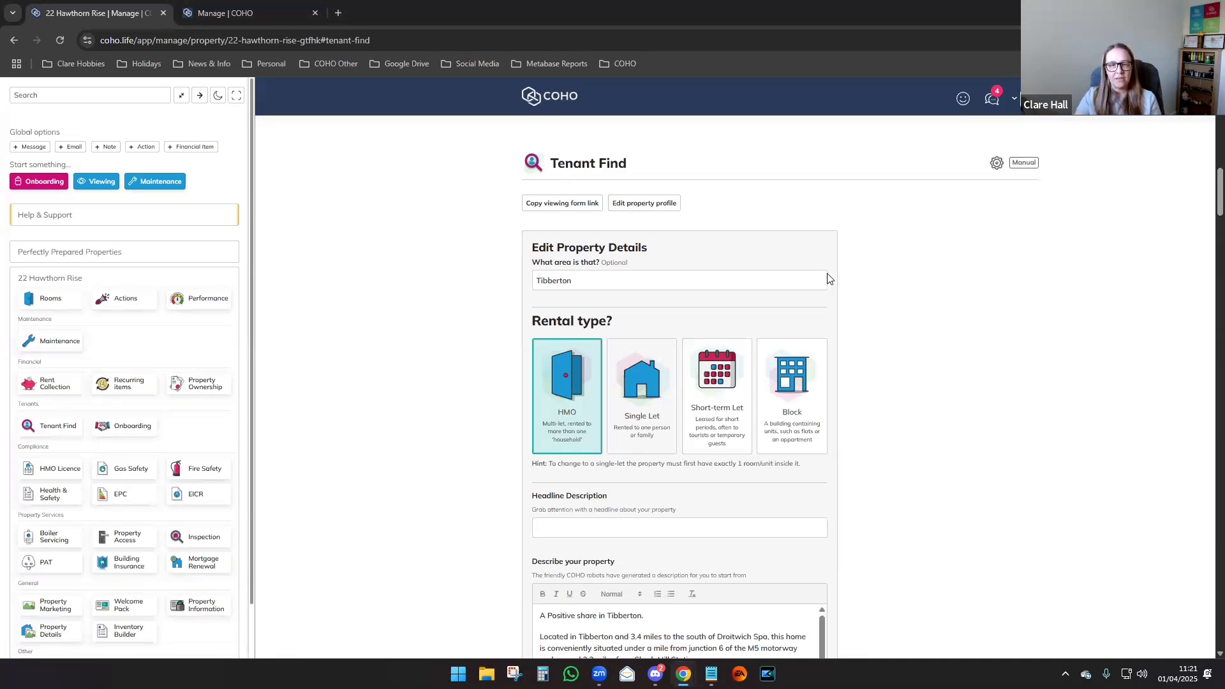
pyautogui.scroll(-2, 829, 279)
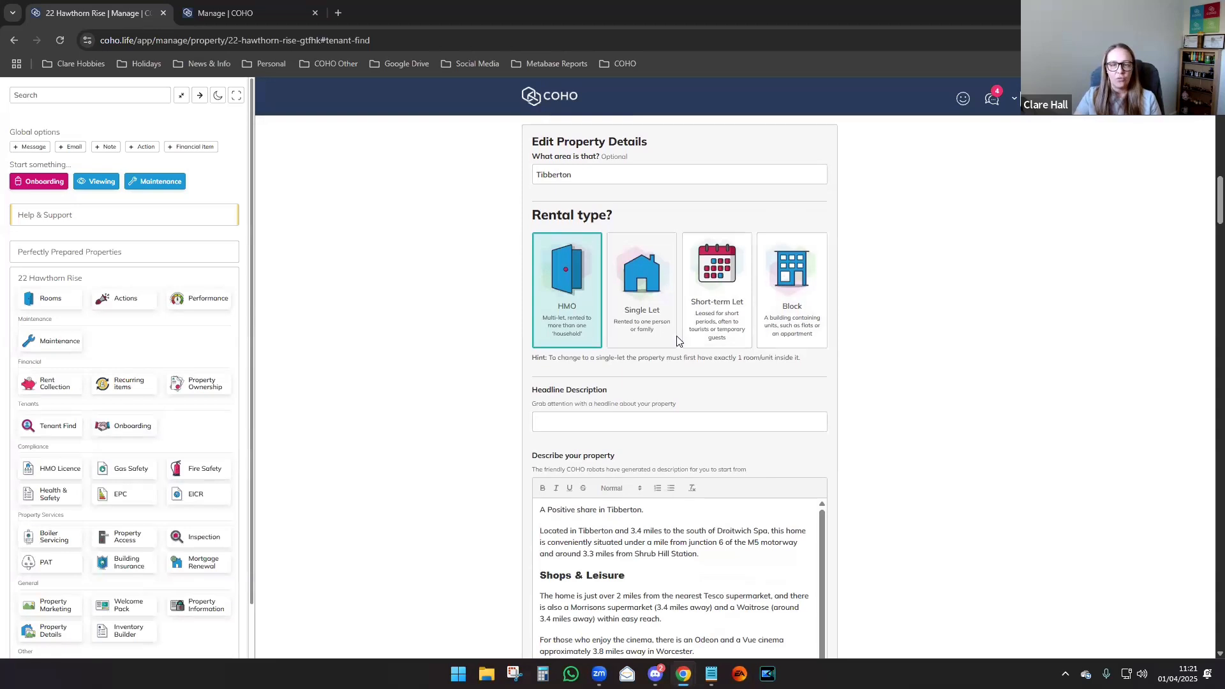
pyautogui.scroll(-2, 677, 341)
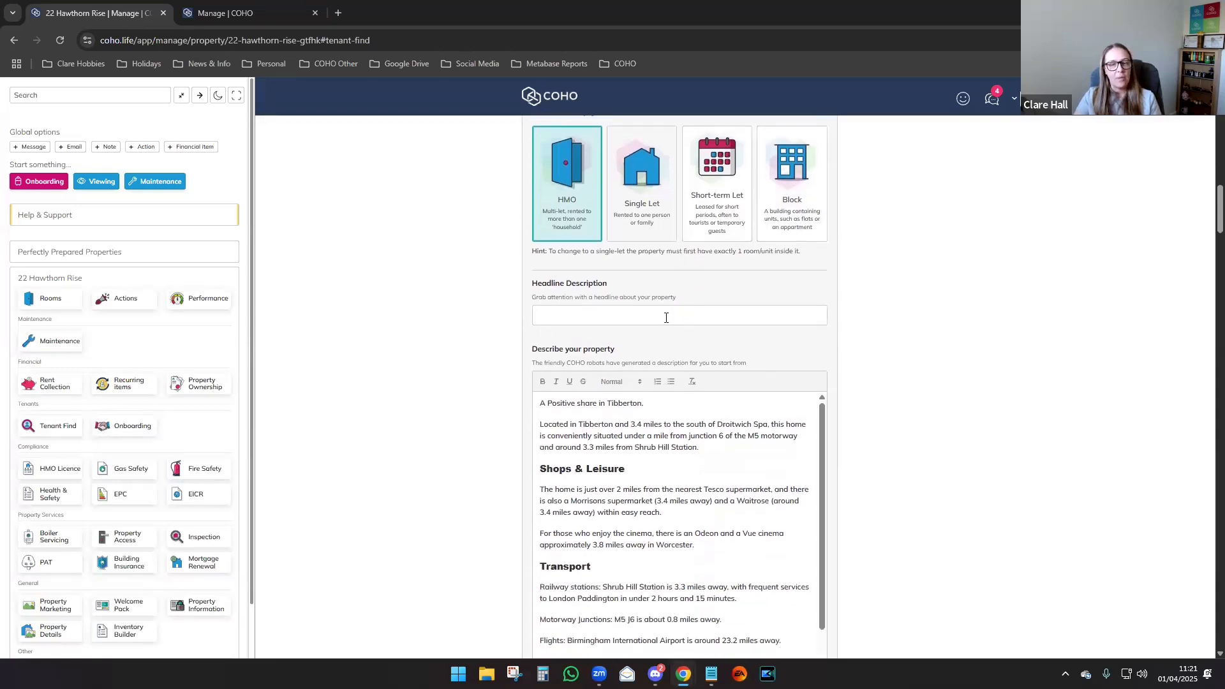
pyautogui.scroll(-4, 666, 318)
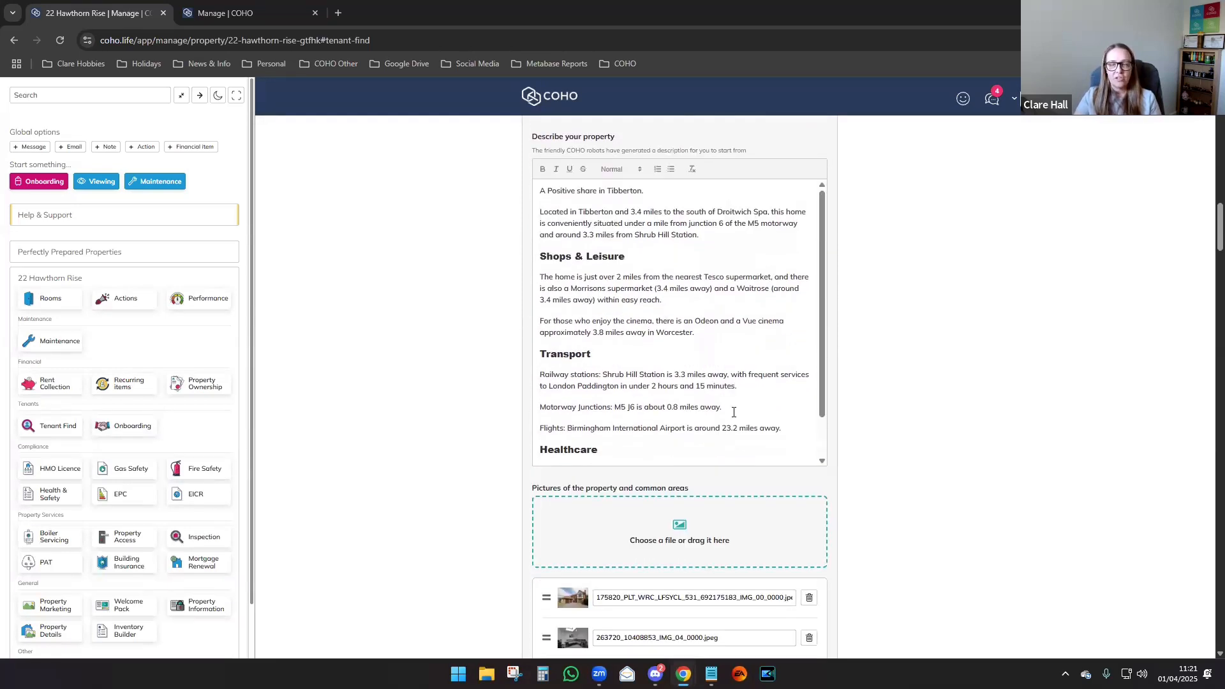
pyautogui.scroll(-1, 733, 411)
pyautogui.scroll(-8, 903, 450)
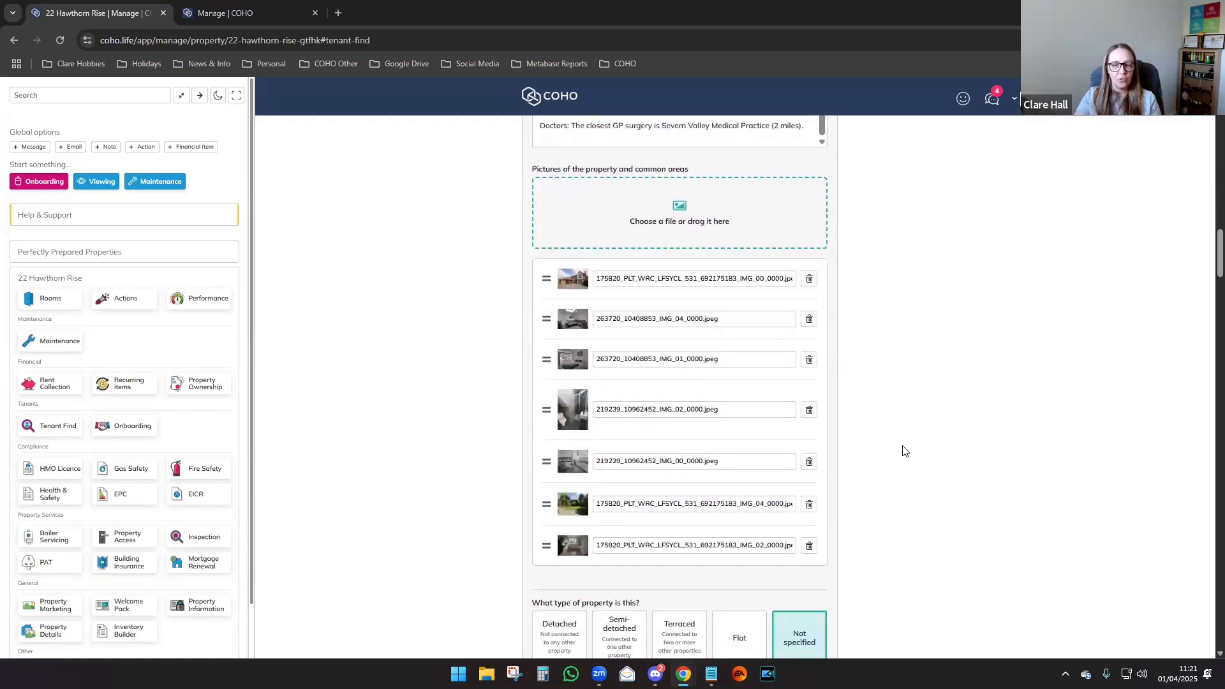
pyautogui.scroll(-2, 903, 450)
pyautogui.scroll(-2, 903, 449)
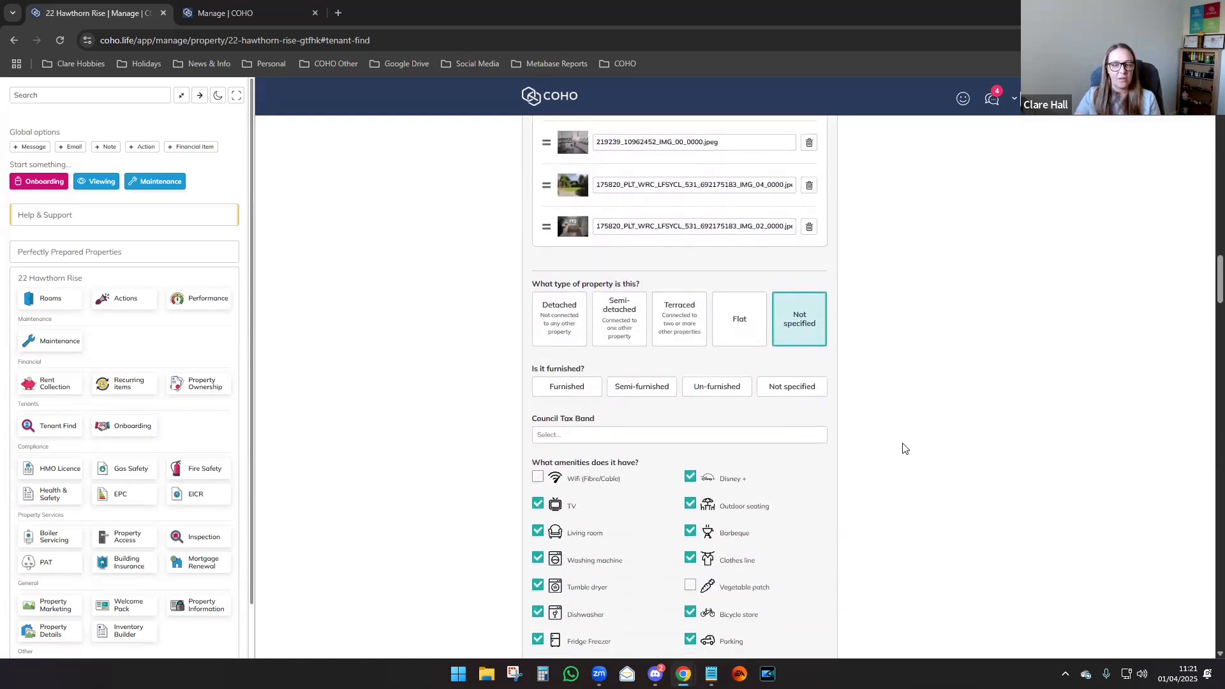
pyautogui.scroll(-2, 903, 450)
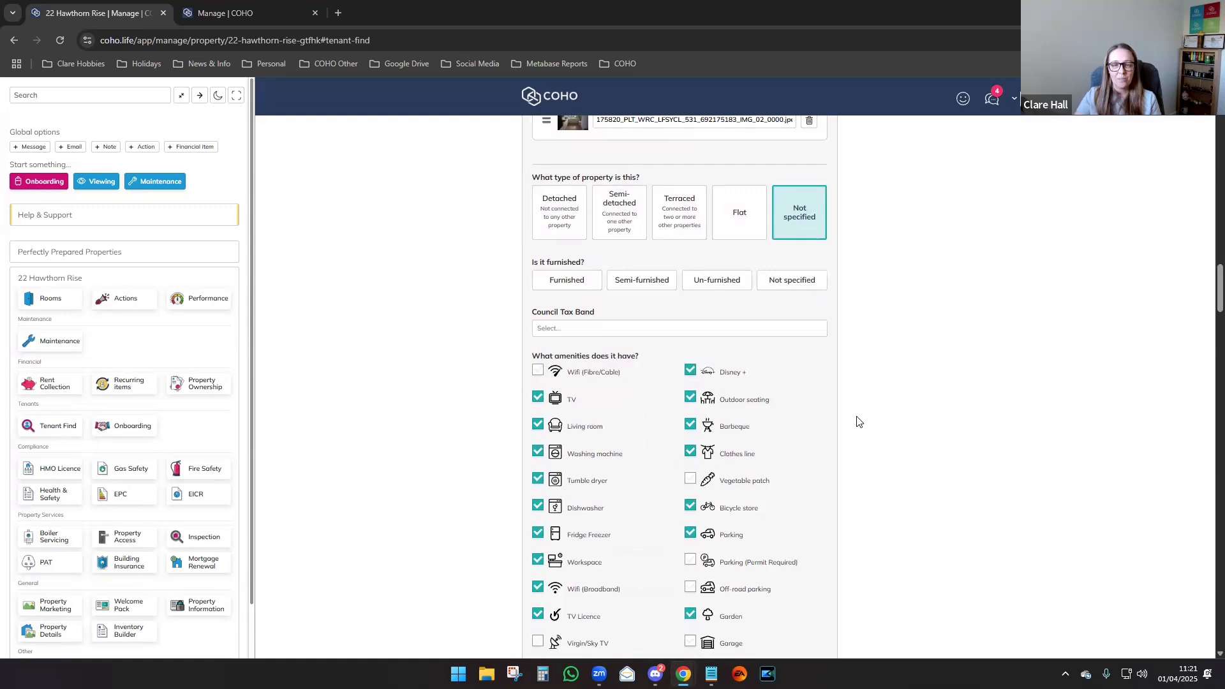
pyautogui.scroll(-2, 858, 421)
pyautogui.scroll(-5, 837, 418)
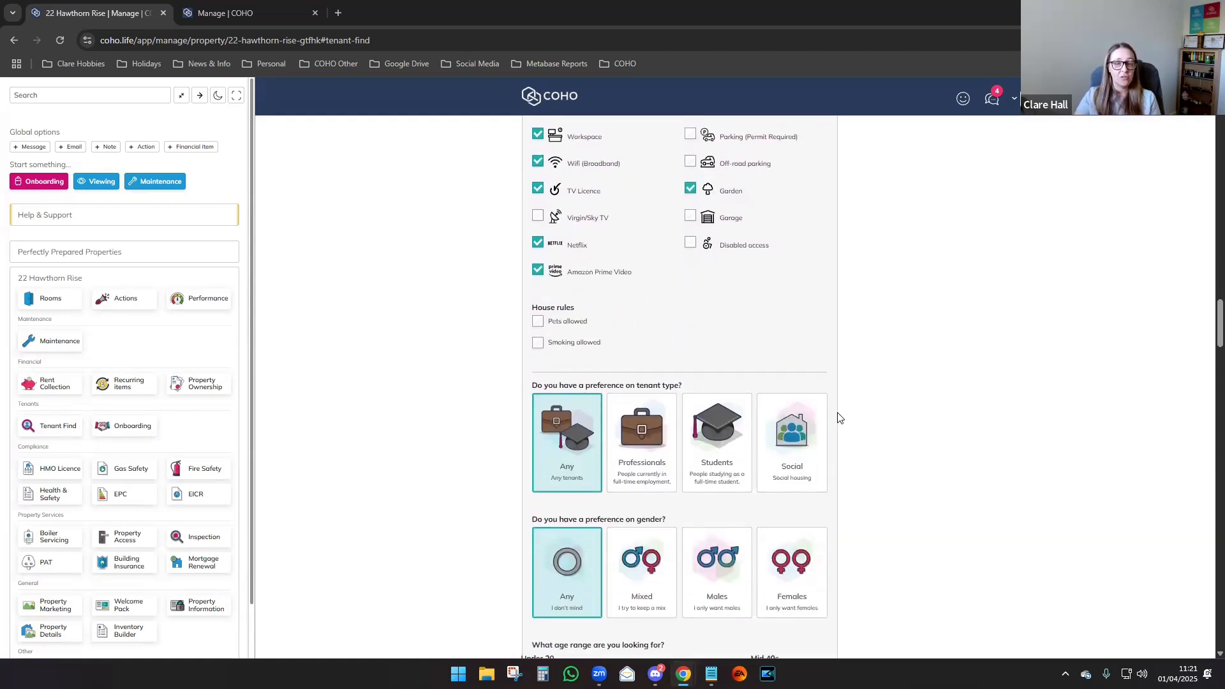
pyautogui.scroll(-2, 839, 417)
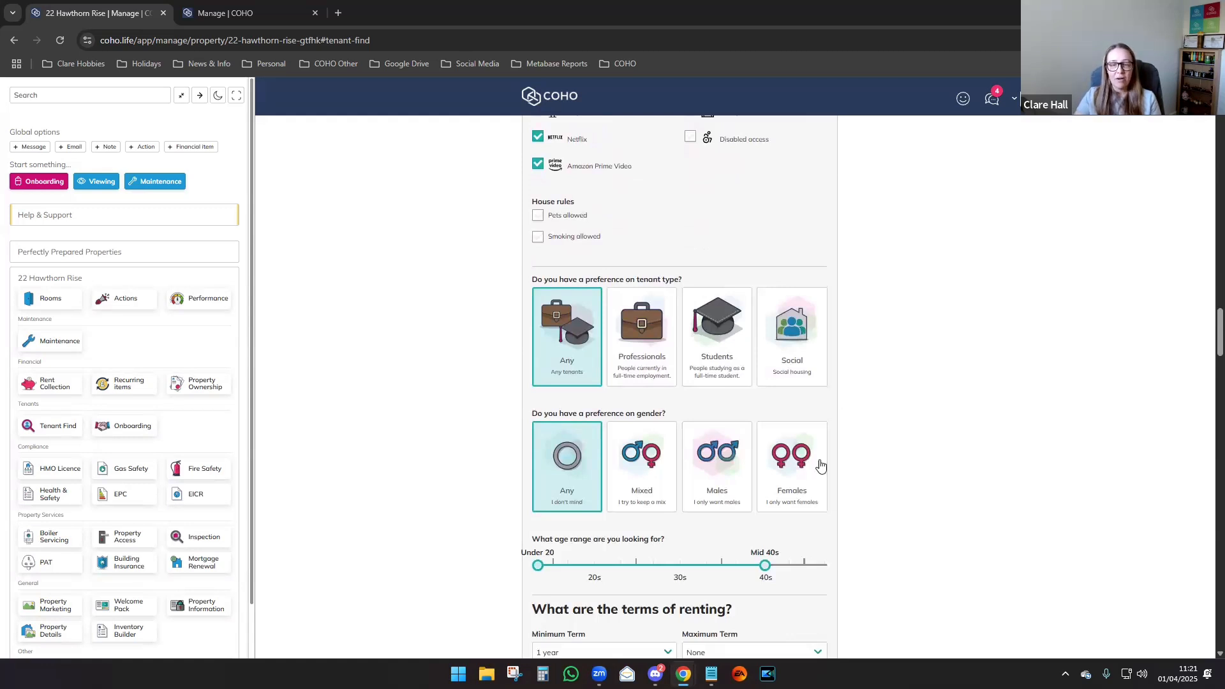
pyautogui.scroll(-2, 869, 502)
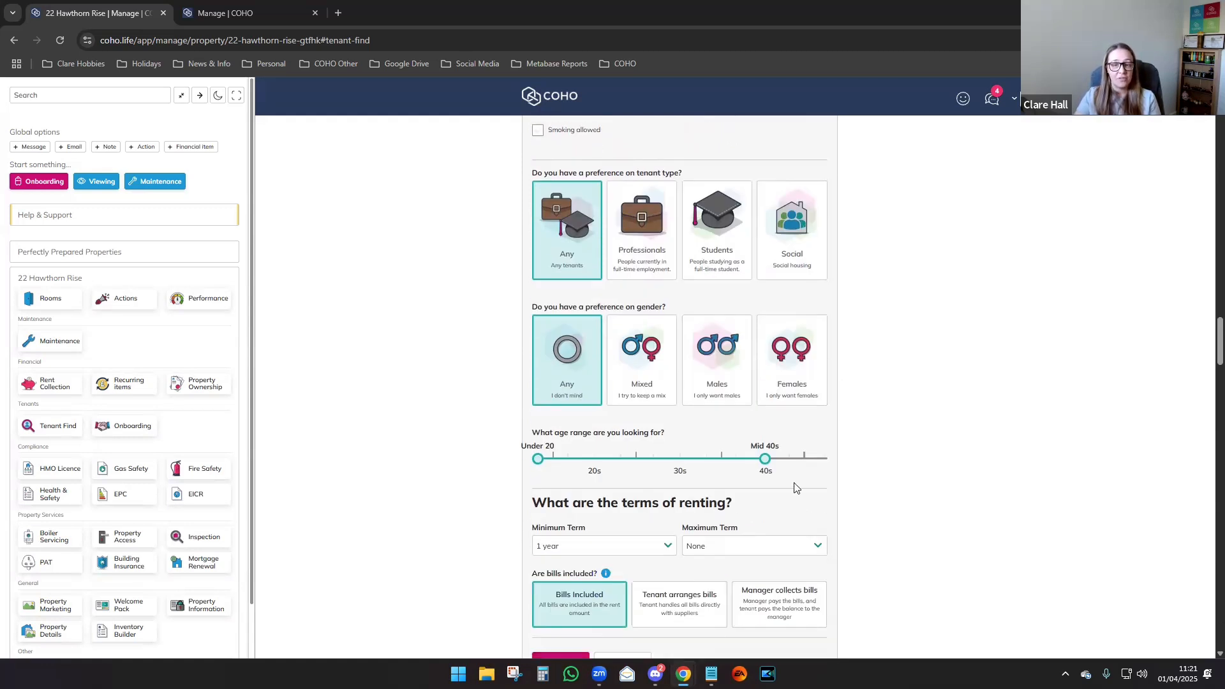
pyautogui.scroll(-2, 797, 486)
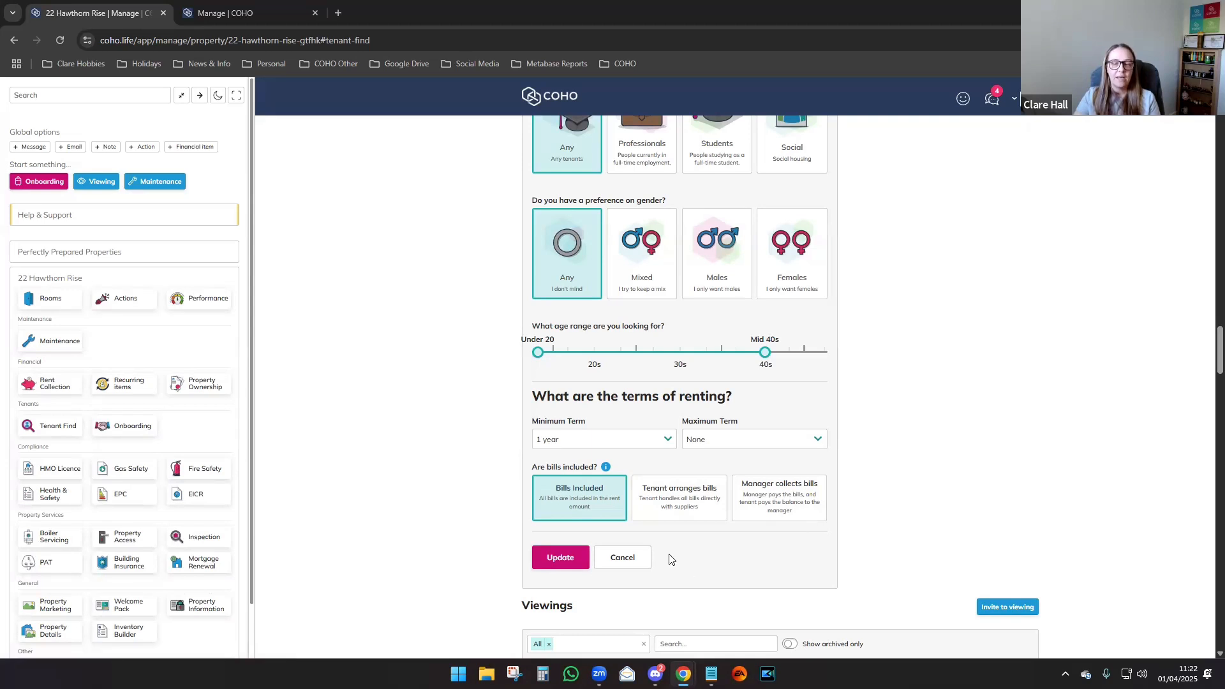
# Cancel the Edit Property Details form without saving any changes.
pyautogui.click(623, 557)
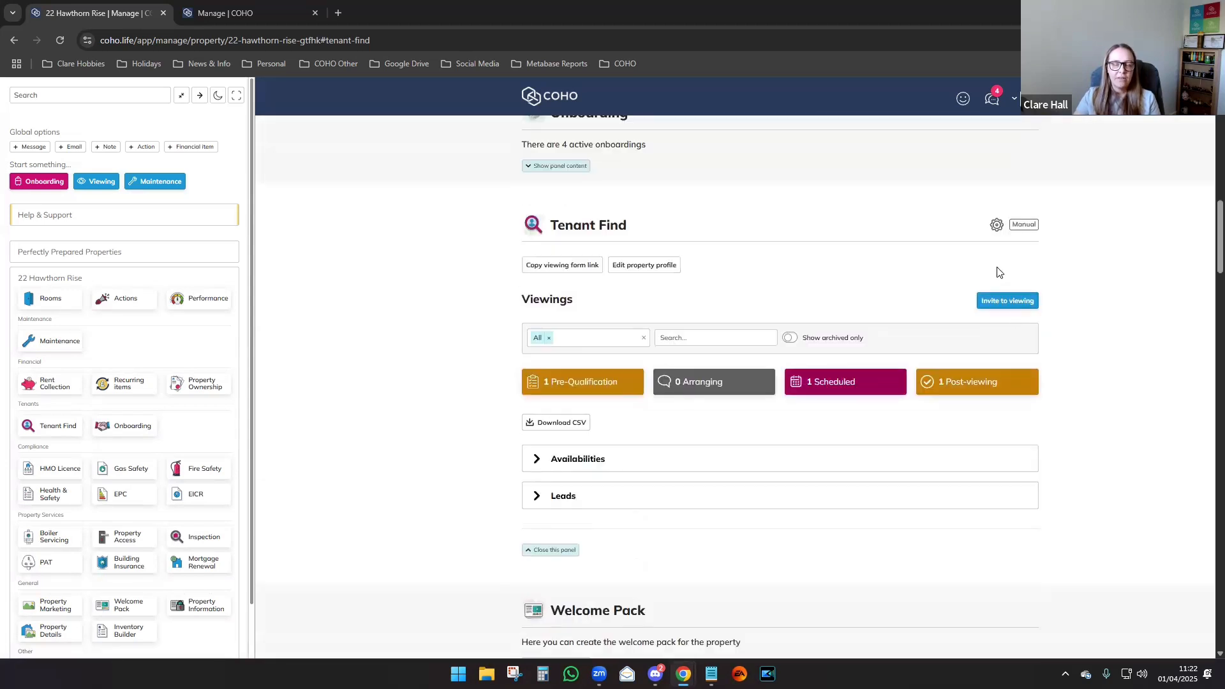
# In Tenant Find settings, switch on 'Hide this property on Find a home' and 'Hide housemates information'.
pyautogui.click(994, 226)
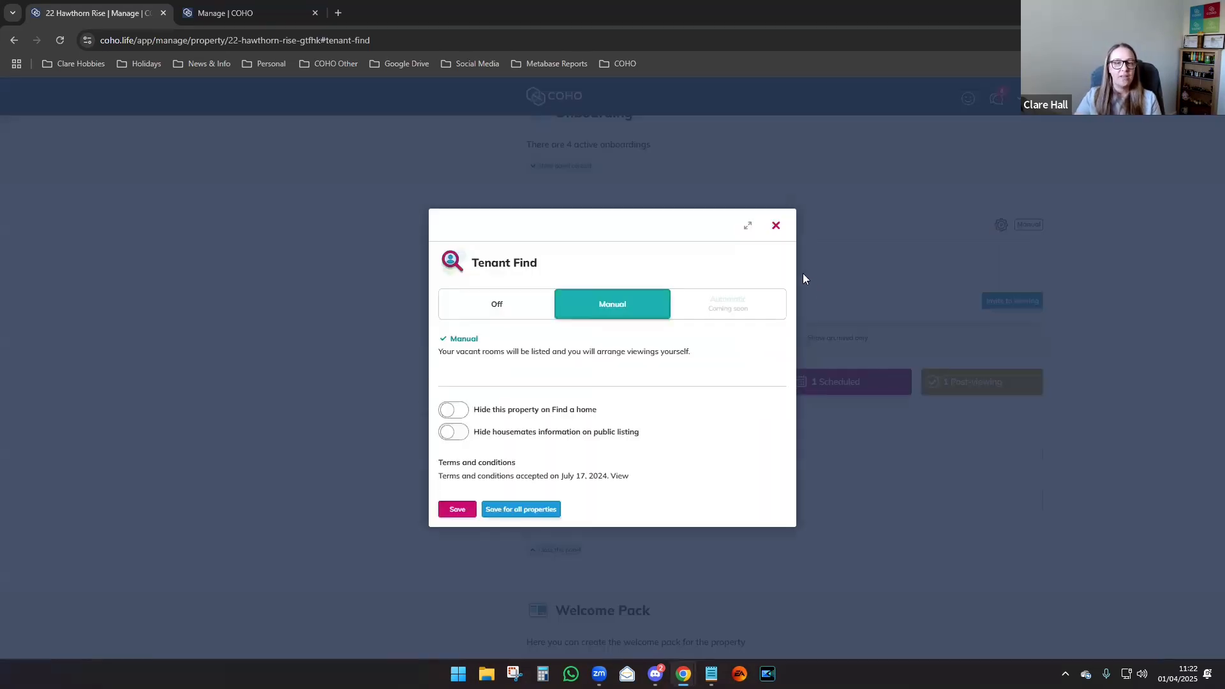
pyautogui.click(454, 413)
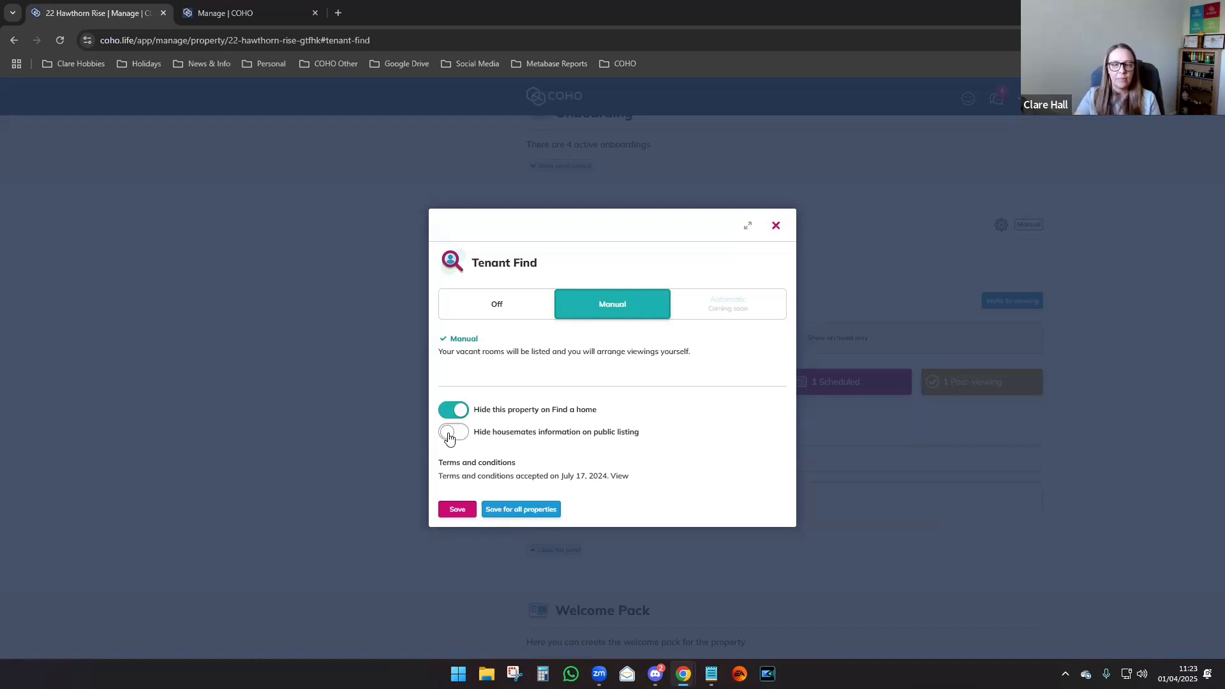
pyautogui.click(449, 436)
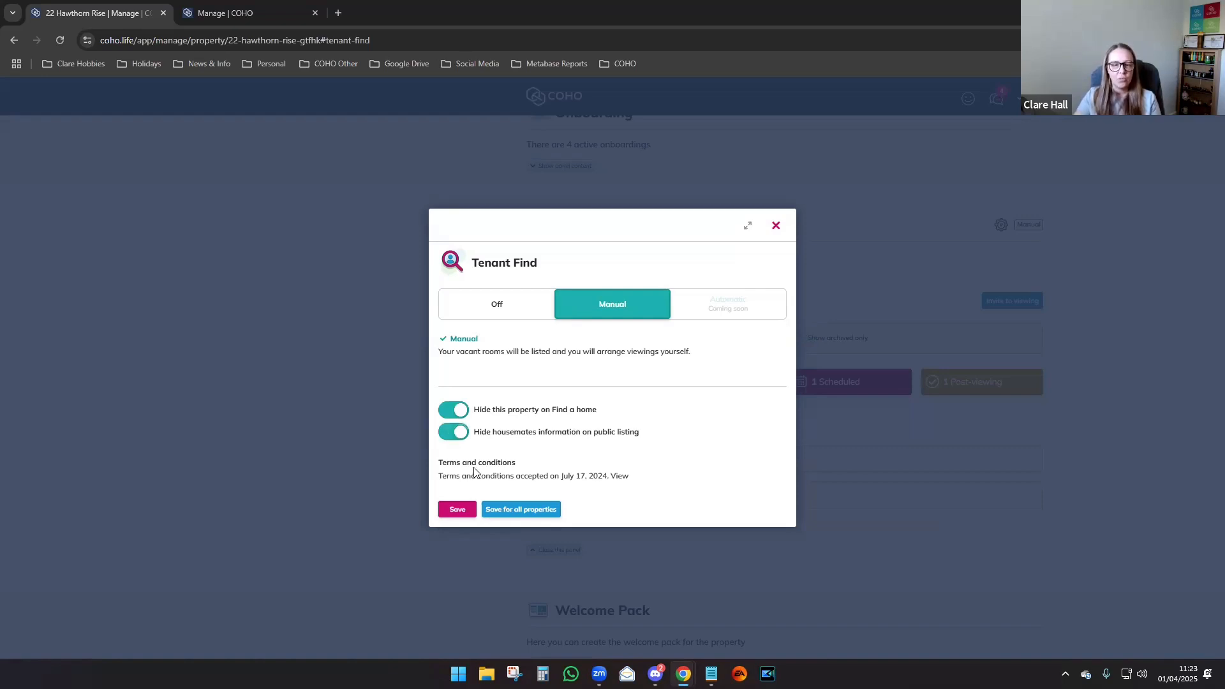